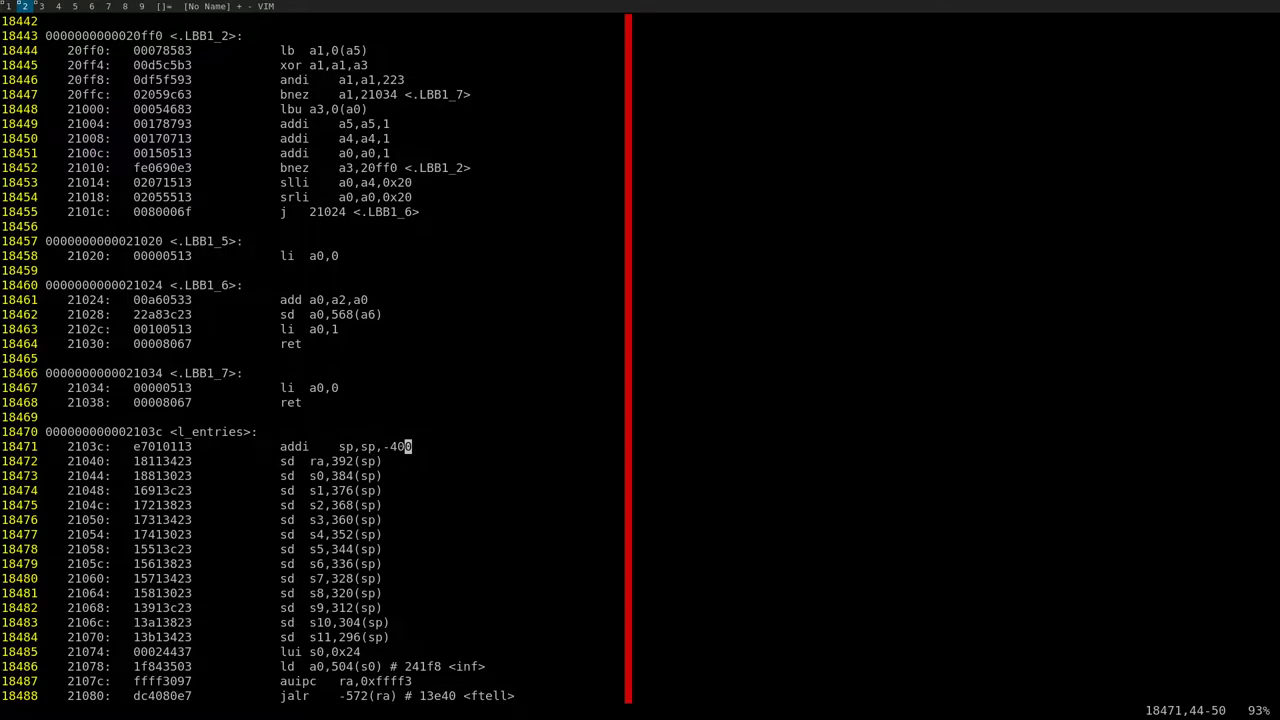
- Open a terminal on the empty workspace 4 and list the home directory's contents
click(58, 7)
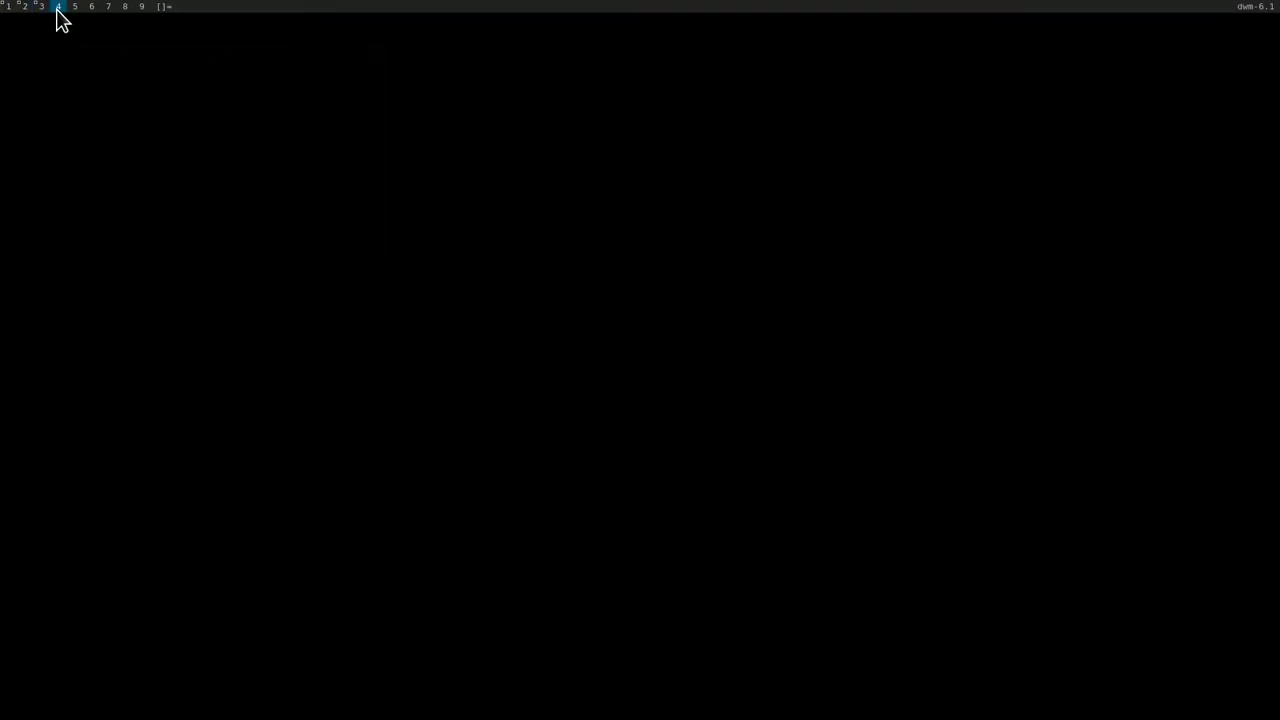
key(alt+shift+Return)
text(ls)
key(Return)
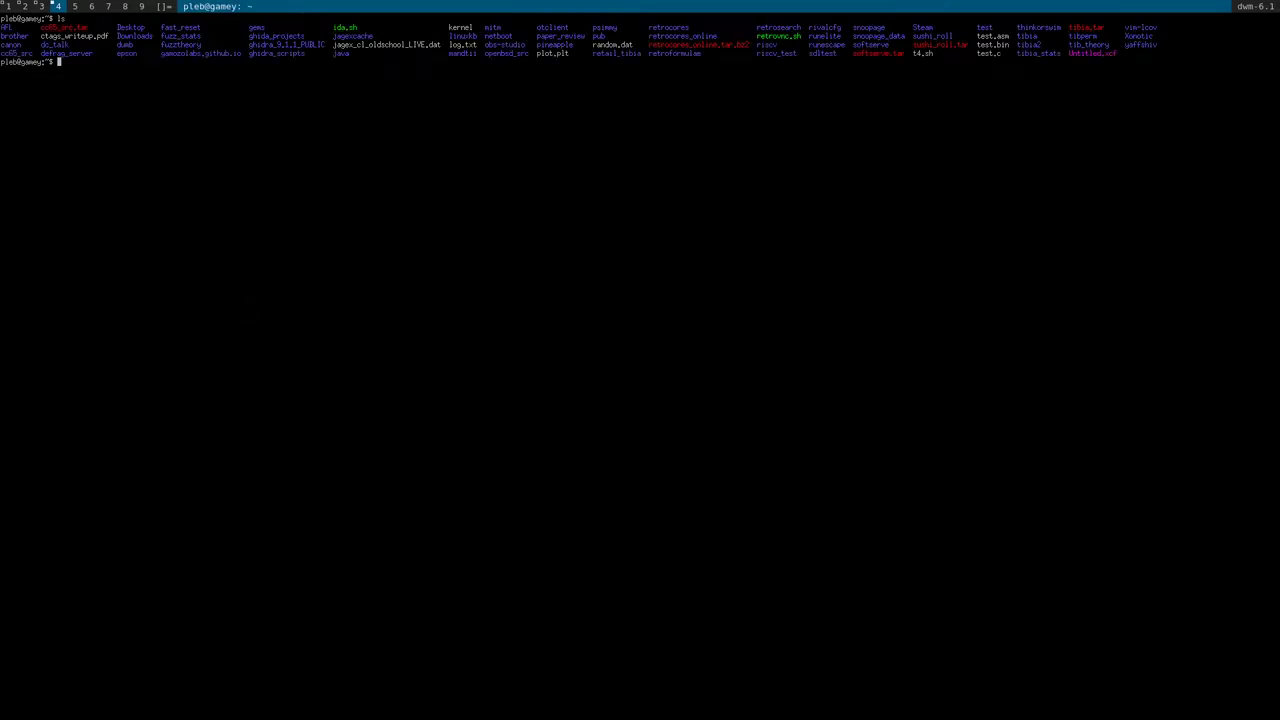
- Change into the Downloads directory and list its files
text(cd Downloads/)
key(Return)
text(ls)
key(Return)
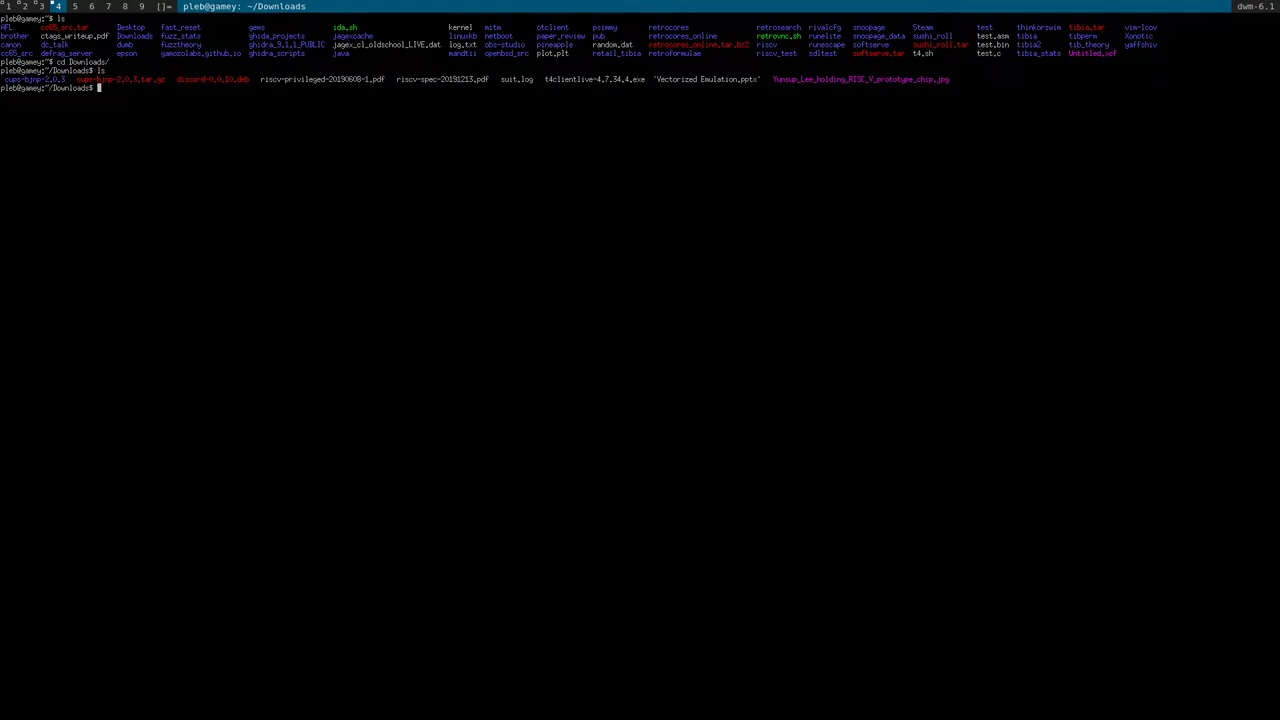
- Go back to the home directory, list it, and list the contents of the softserve directory
text(cd ..)
key(Return)
text(ls)
key(Return)
text(cd sof)
key(Tab)
text(/)
key(Return)
text(ls)
key(Return)
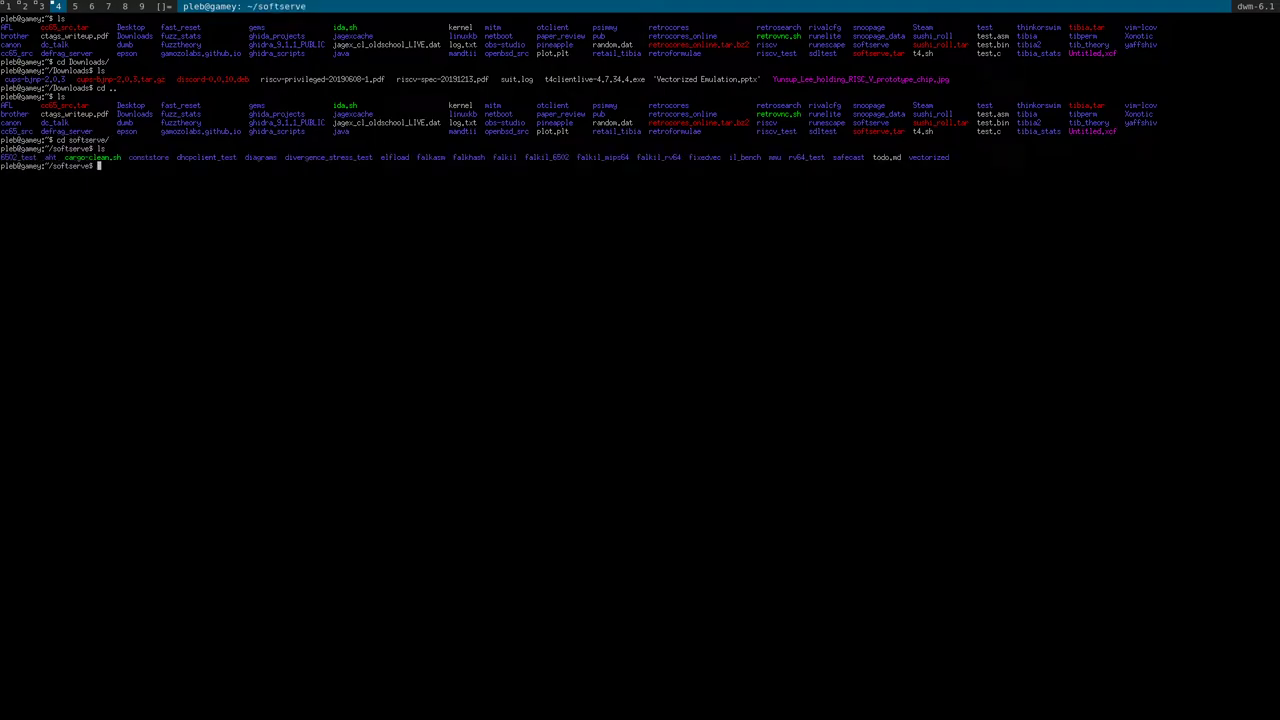
- Return to the home directory, list it once more, and exit the terminal
text(cd ..)
key(Return)
text(ls)
key(Return)
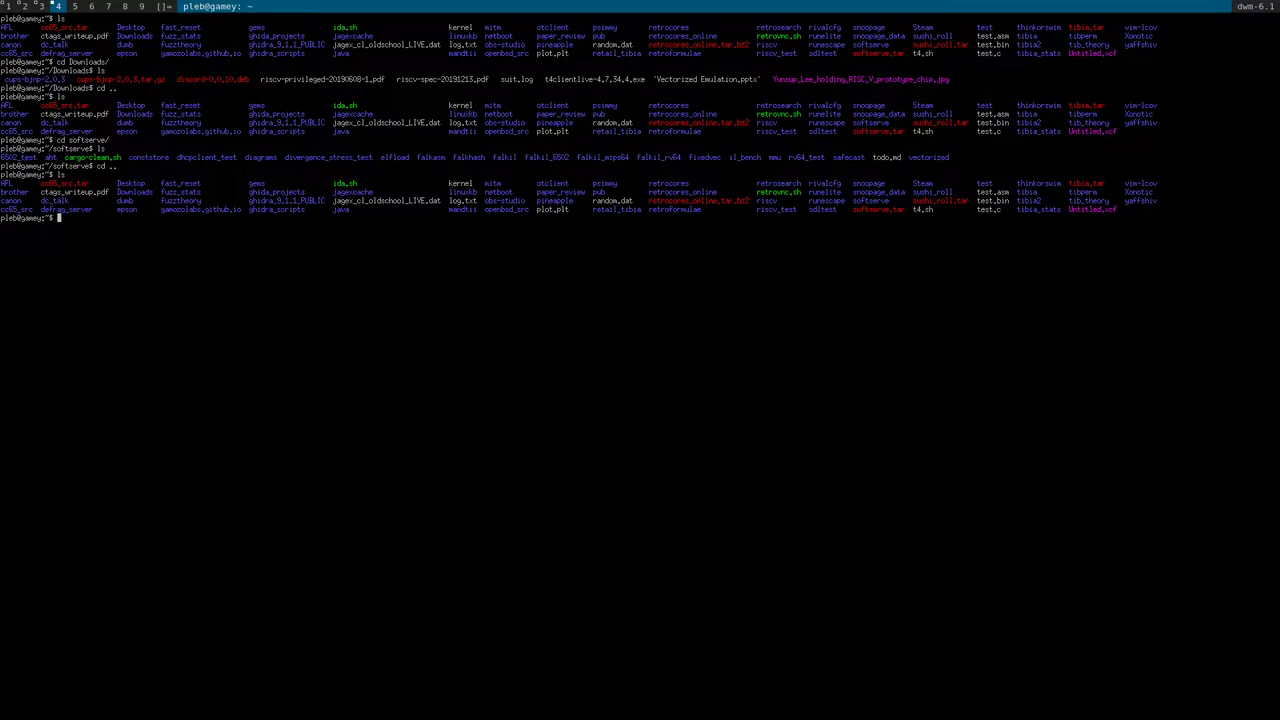
text(exit)
key(Return)
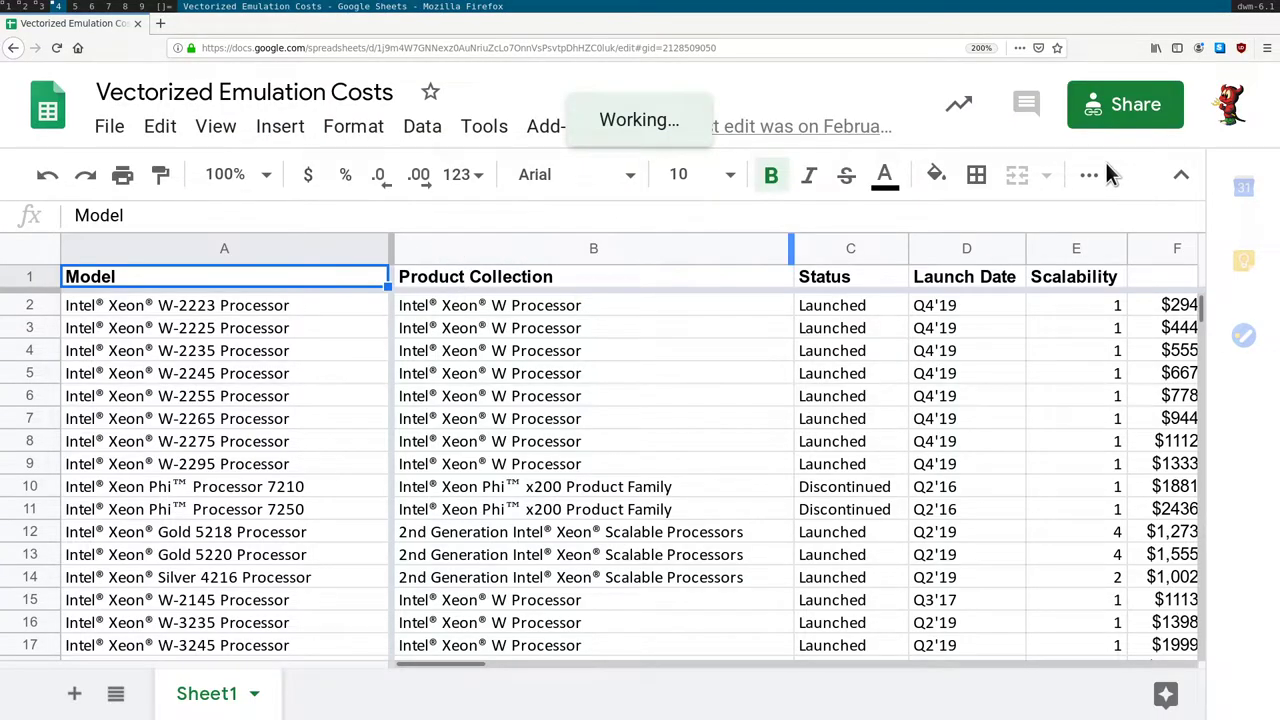
- Reset the page zoom of the Vectorized Emulation Costs spreadsheet and look over its processor rows
key(ctrl+0)
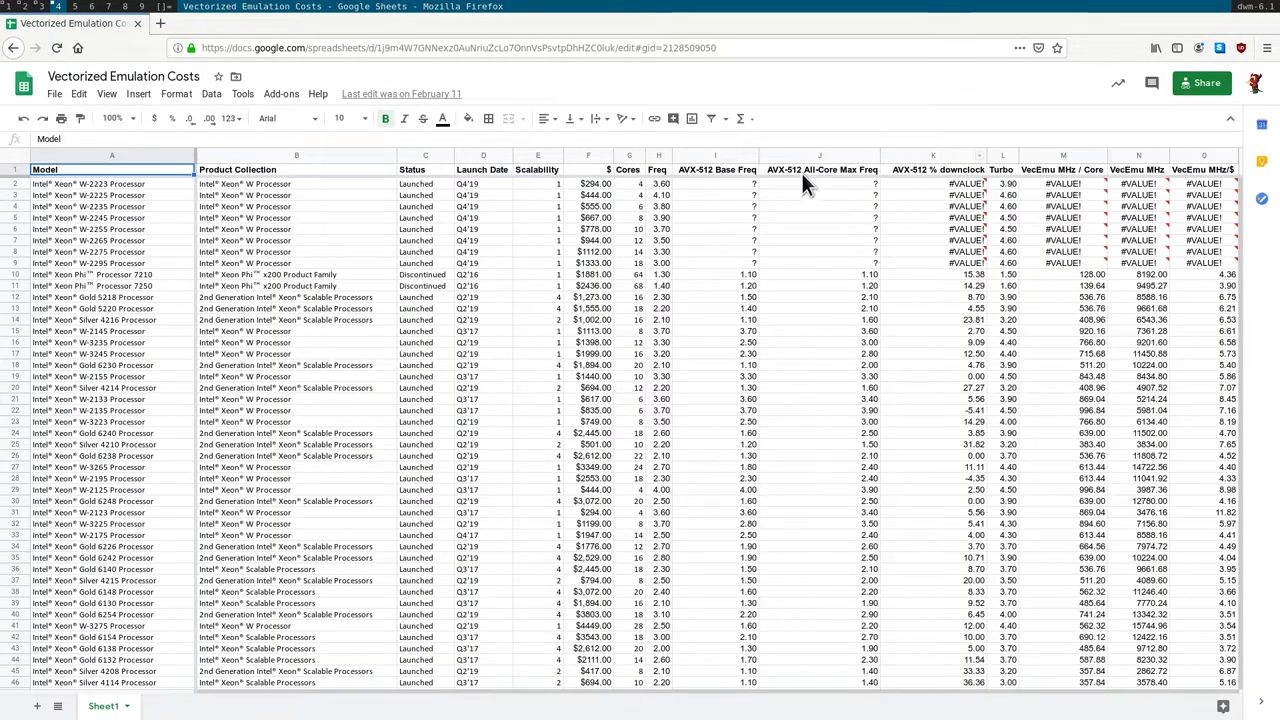
scroll(721, 395, down, 2)
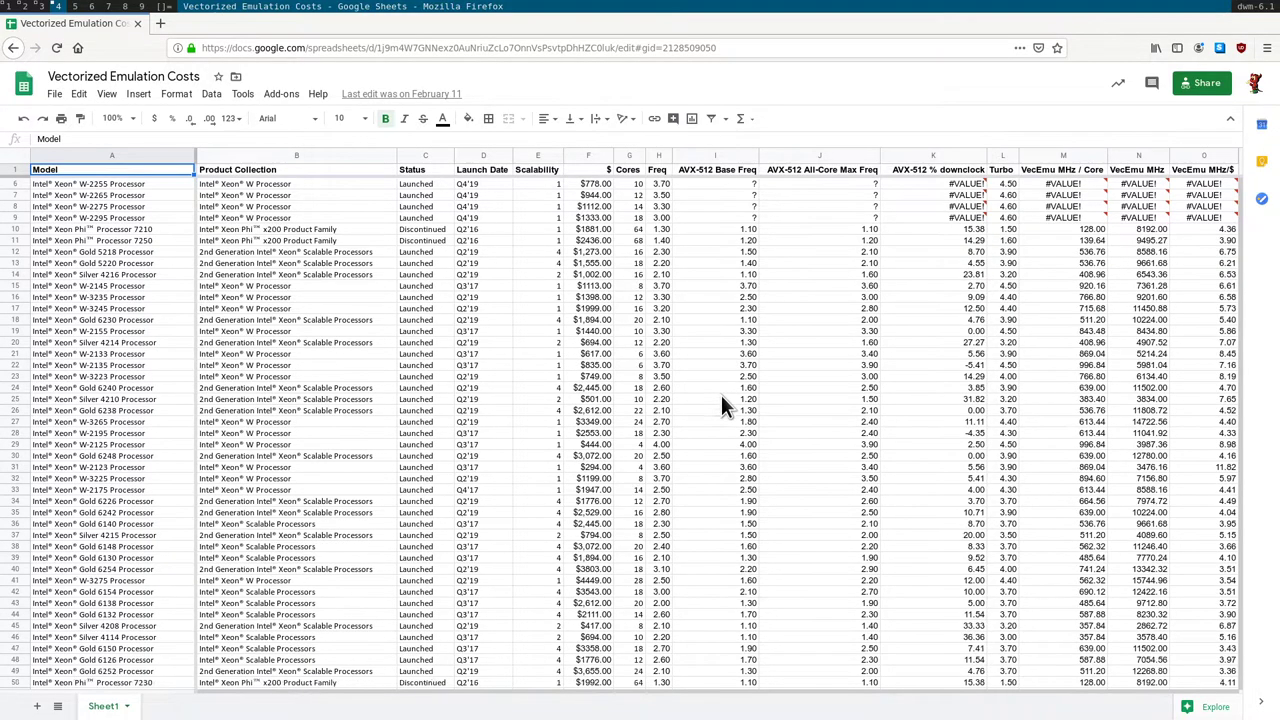
scroll(721, 395, up, 2)
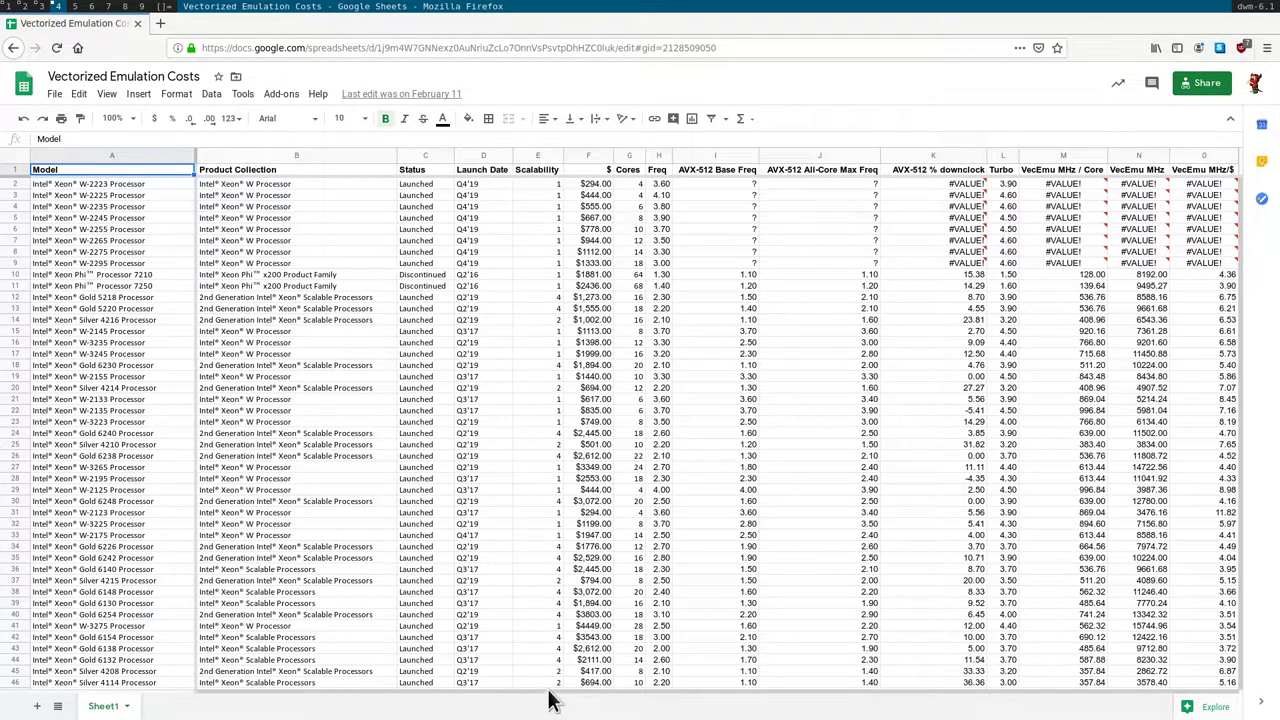
- Show the eBay listing for the Xeon Phi 7210 server at default zoom and highlight the component list in its description
click(160, 23)
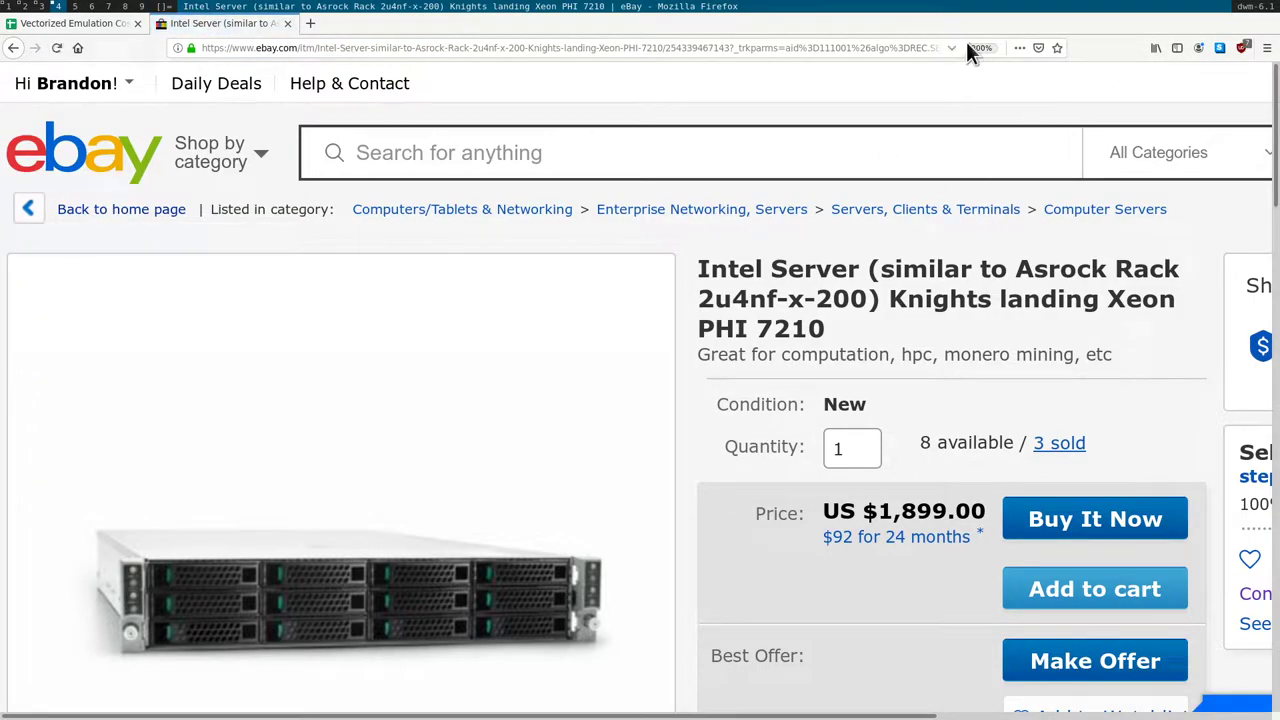
click(981, 48)
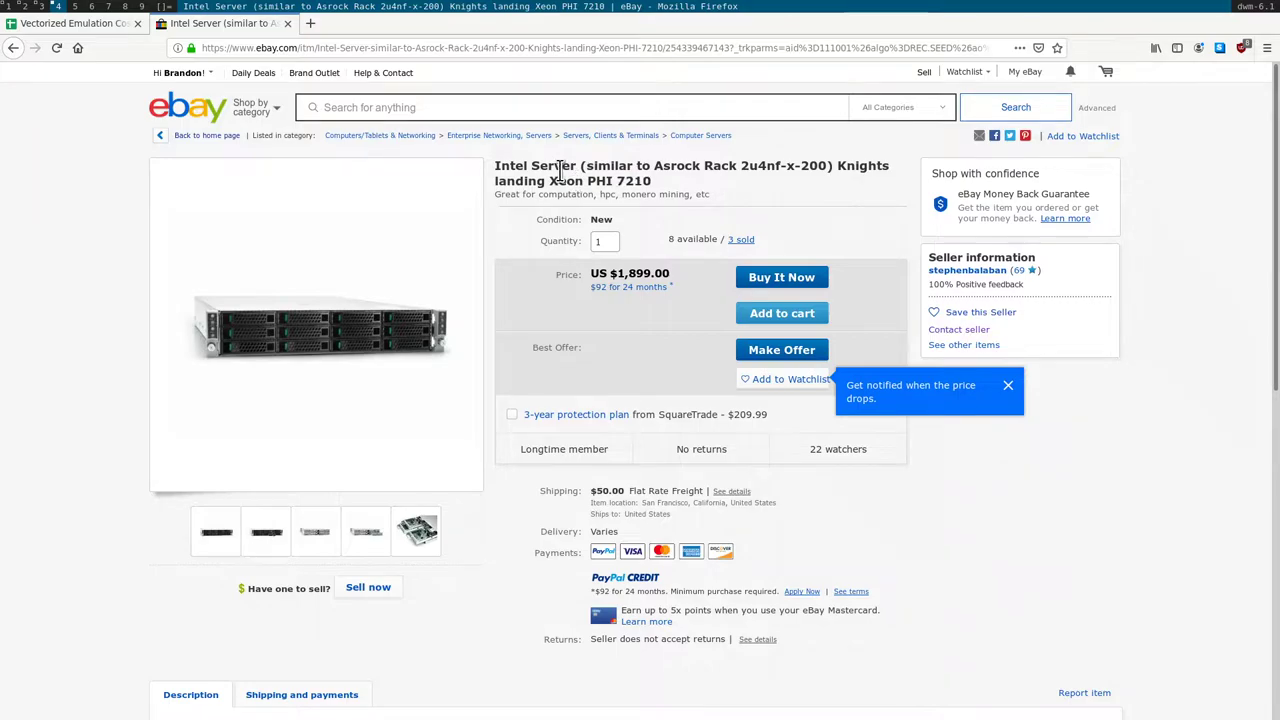
scroll(724, 531, down, 4)
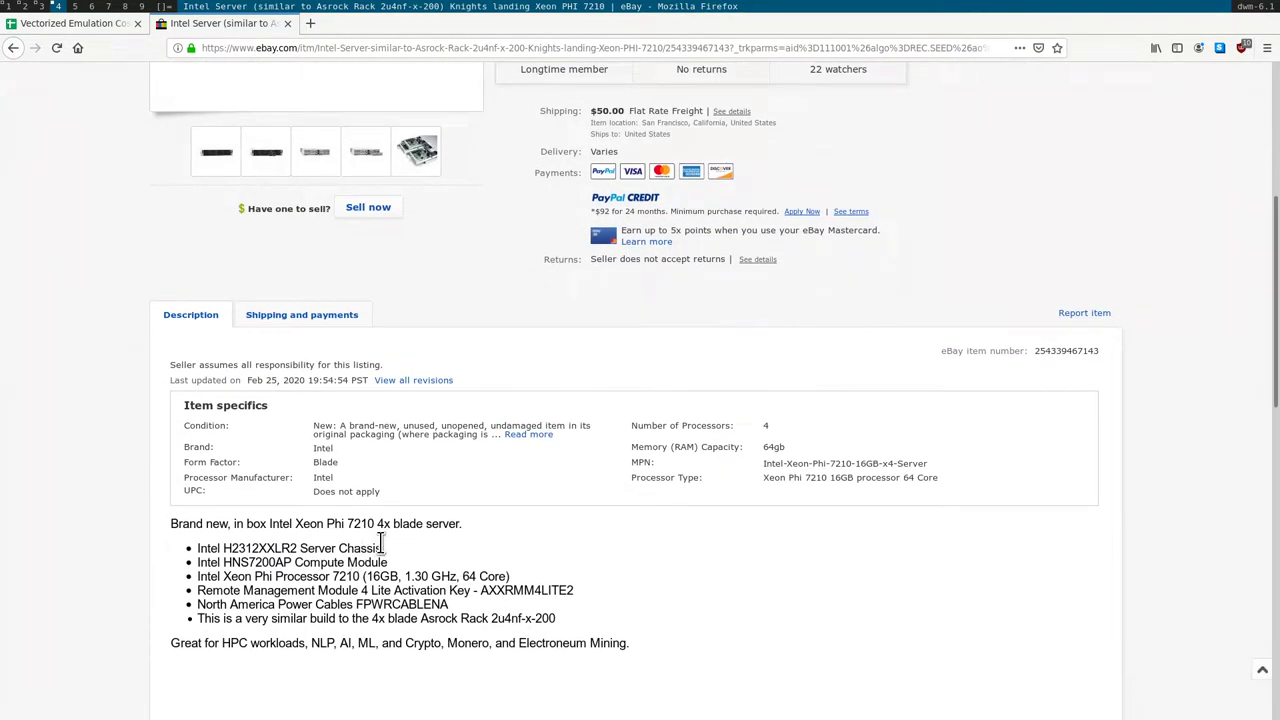
drag(253, 516, 566, 622)
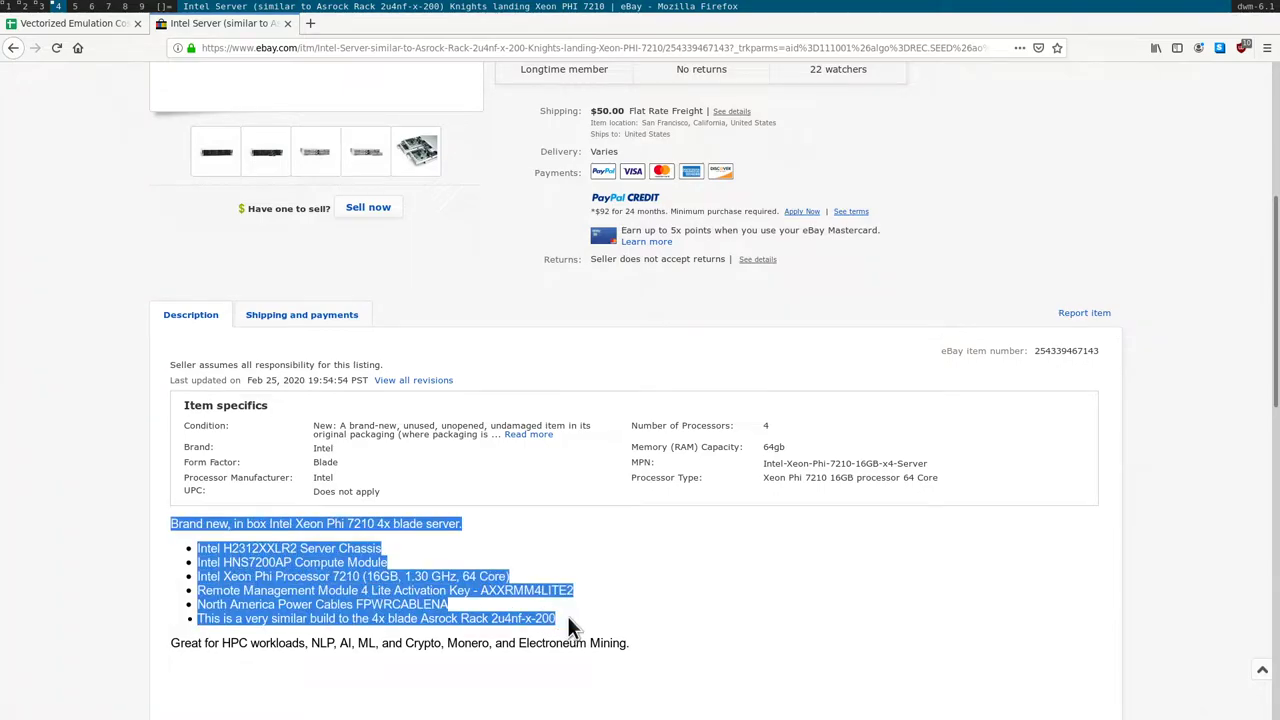
click(441, 568)
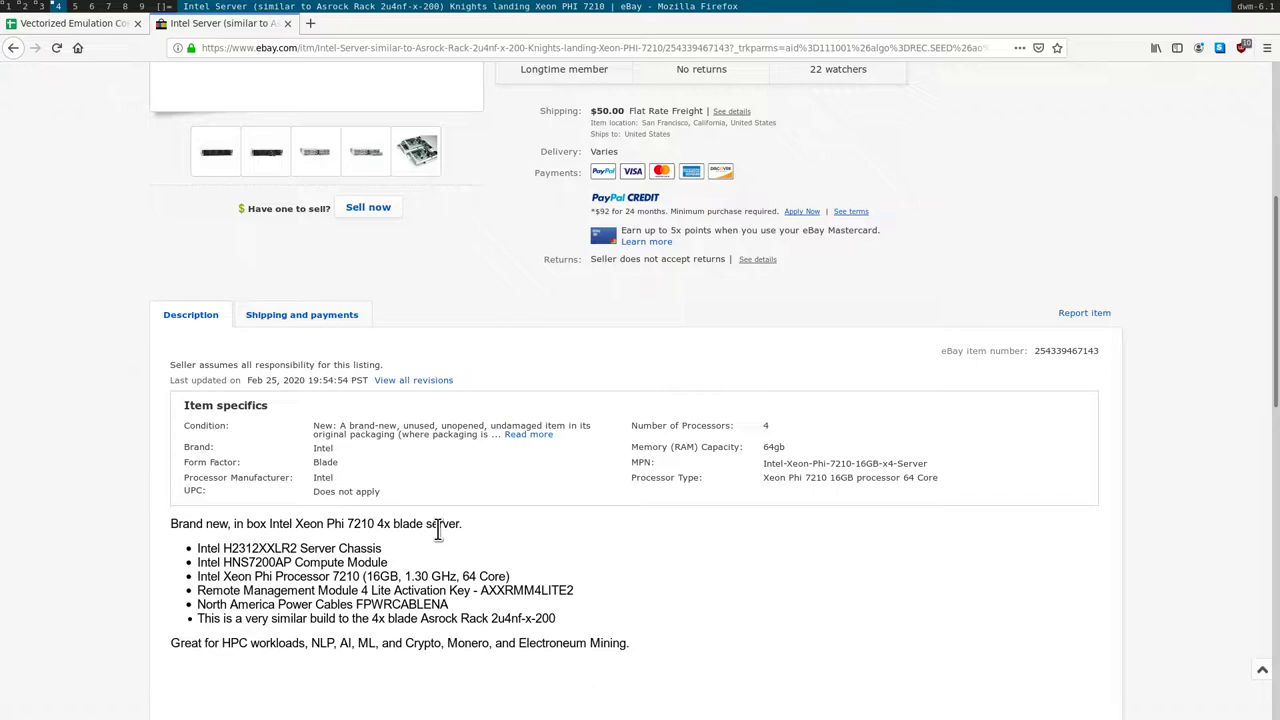
drag(271, 523, 614, 643)
click(614, 643)
drag(197, 548, 585, 640)
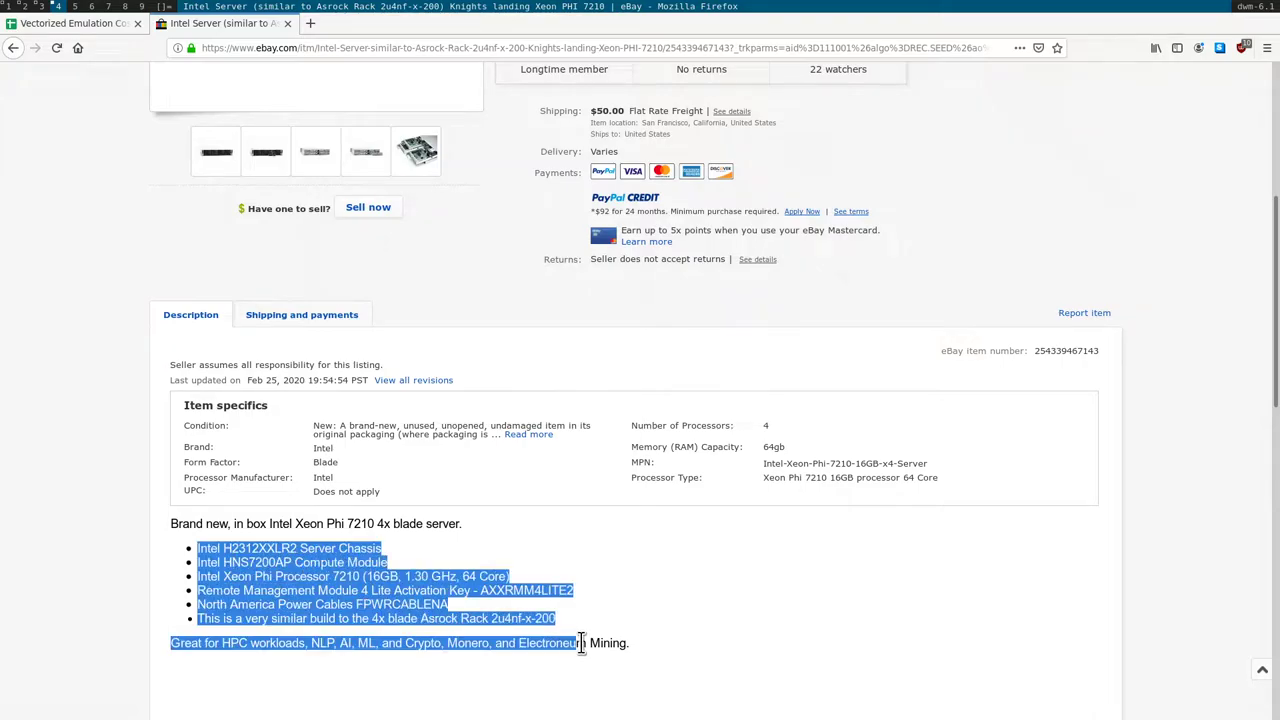
click(436, 574)
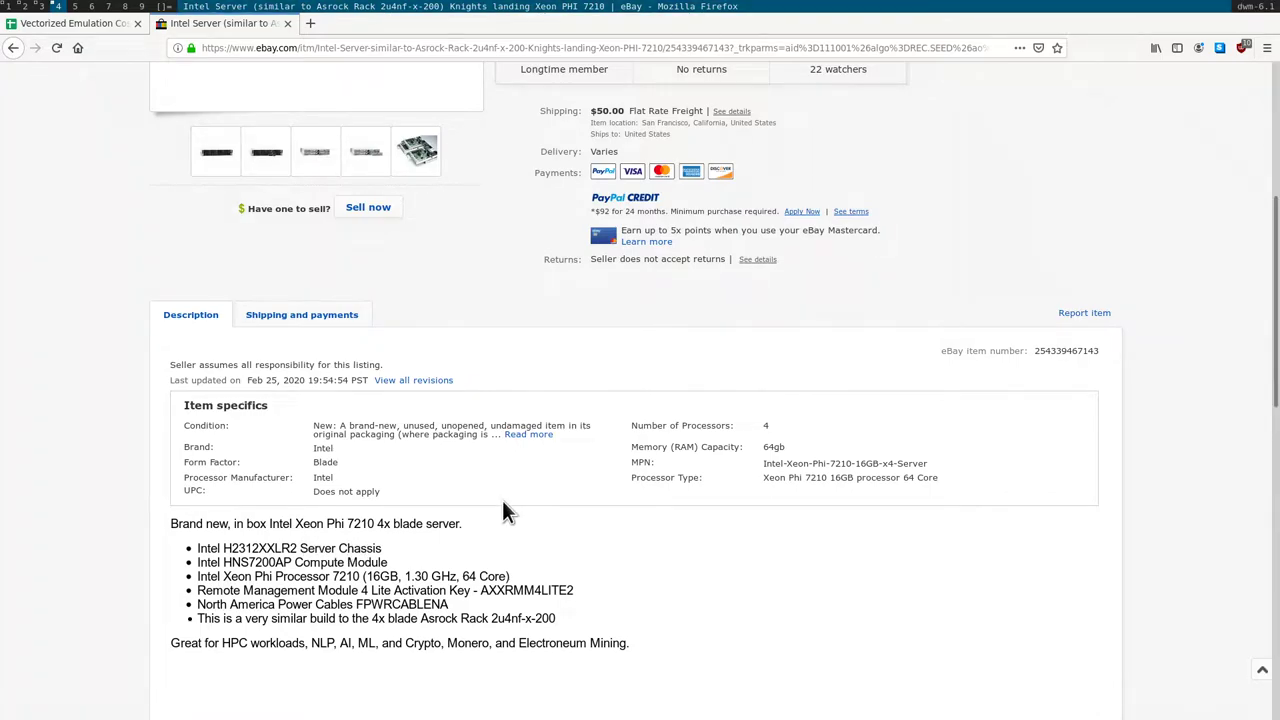
- Examine the server listing's photos, including the enlarged front view, along with its price and item specifics
scroll(489, 474, up, 3)
mouse_move(420, 377)
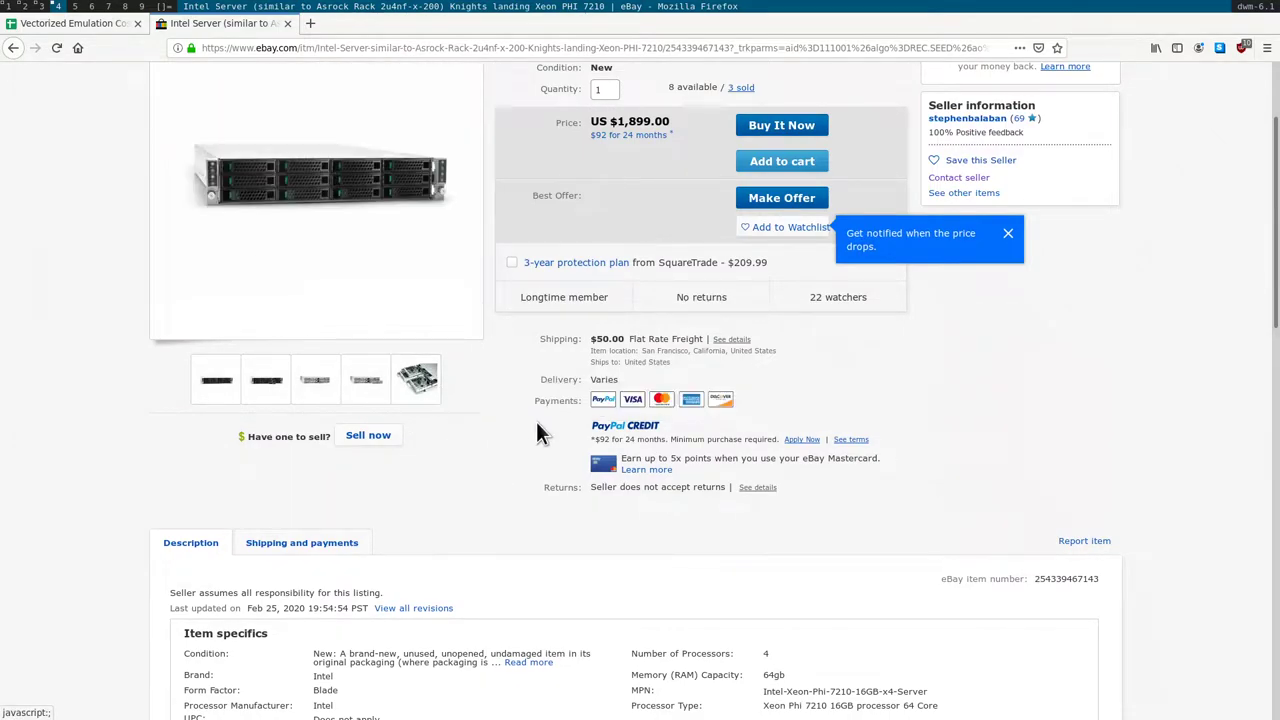
scroll(557, 432, down, 2)
scroll(500, 420, up, 2)
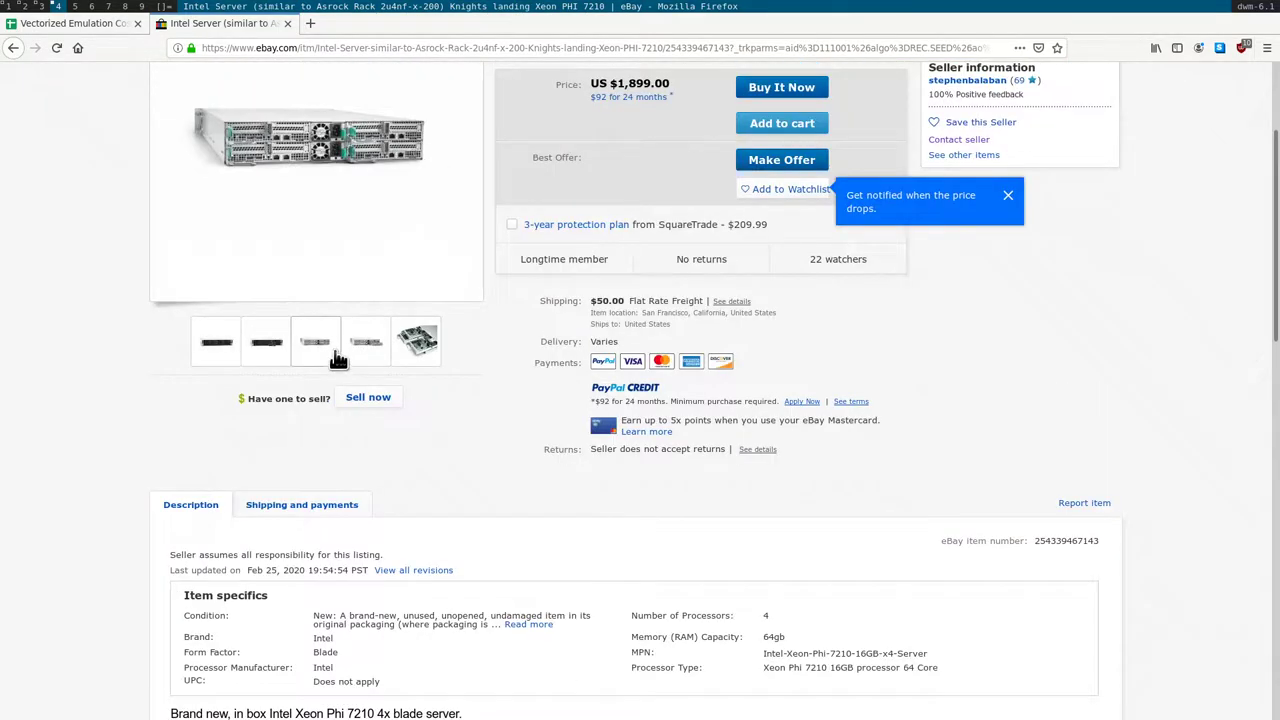
scroll(250, 400, up, 1)
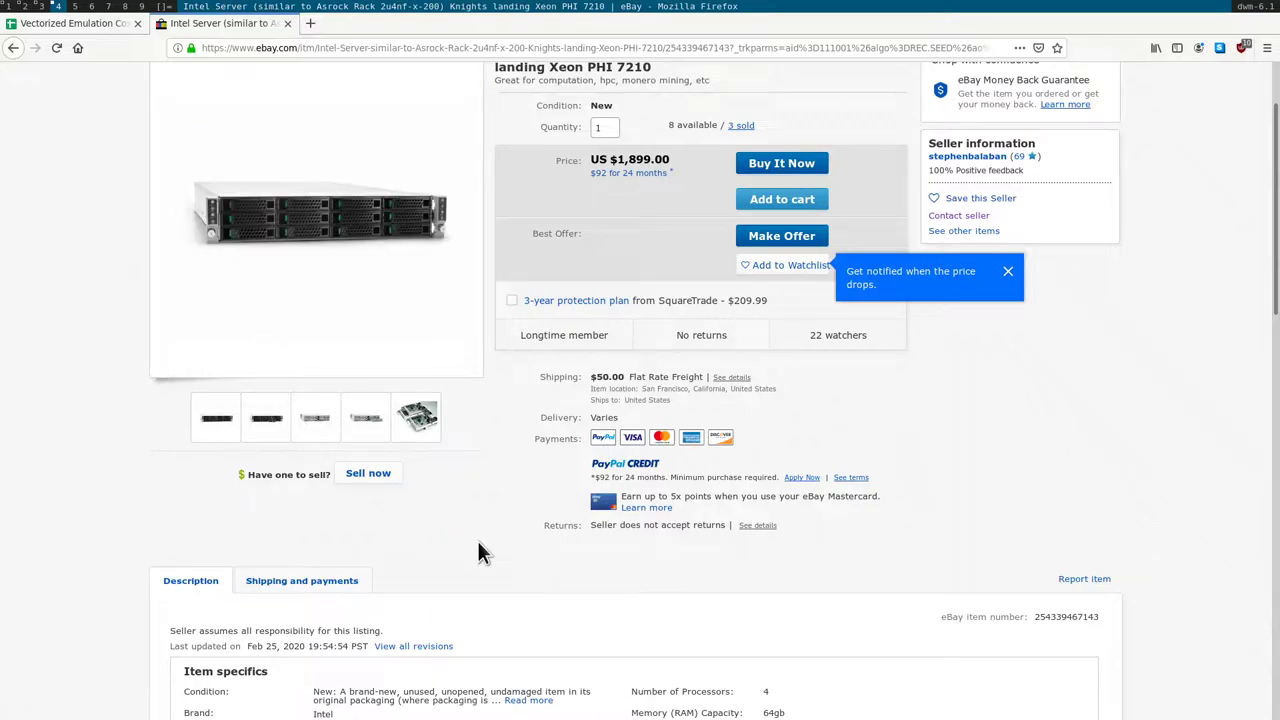
scroll(478, 525, down, 5)
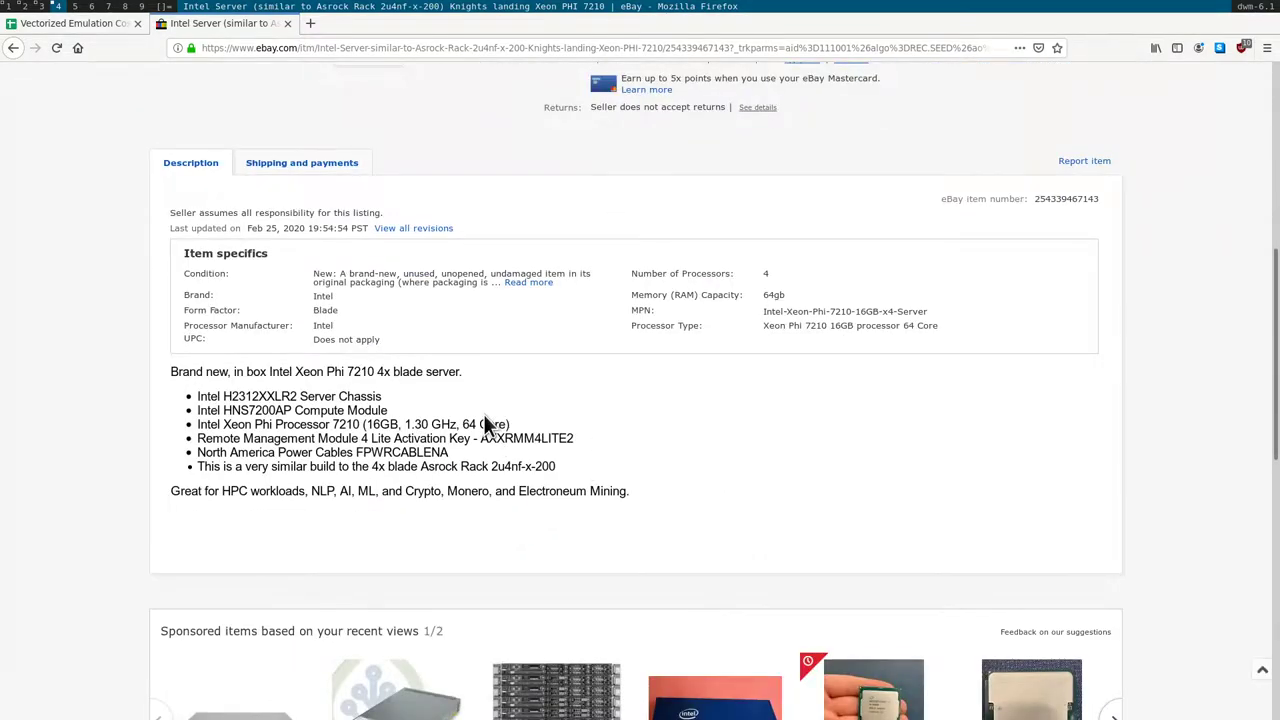
scroll(484, 418, up, 6)
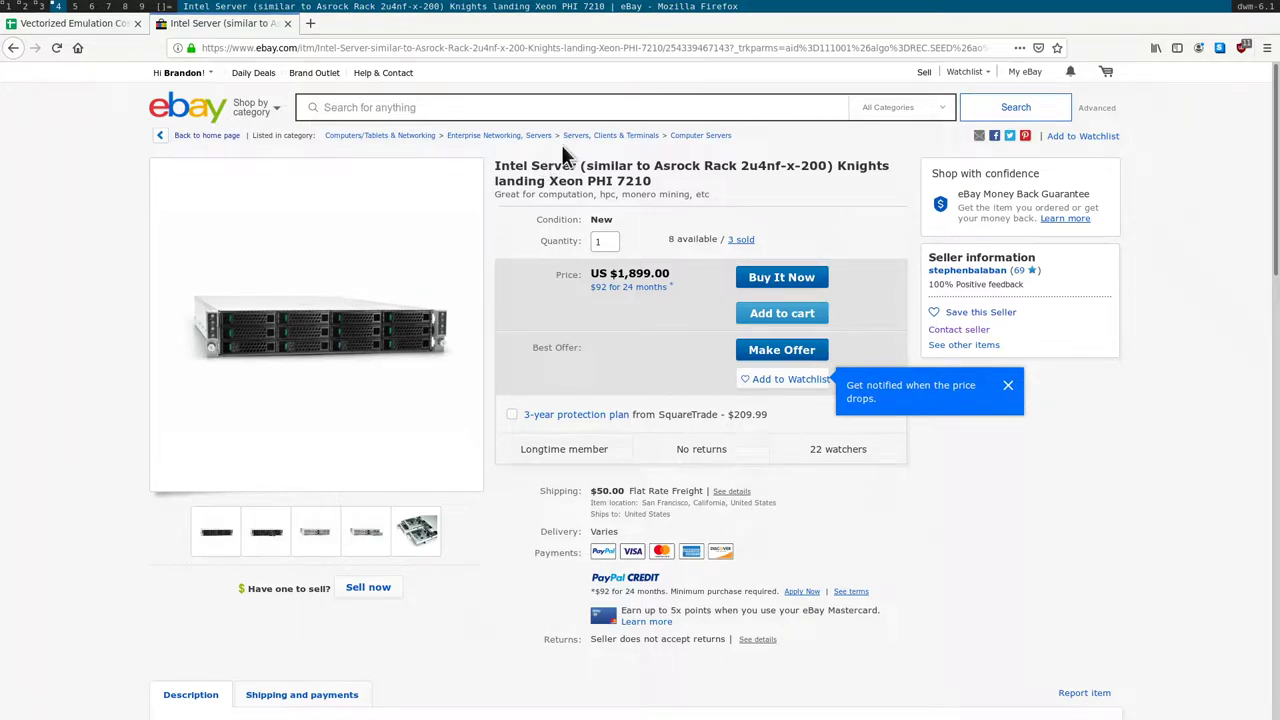
scroll(523, 480, down, 5)
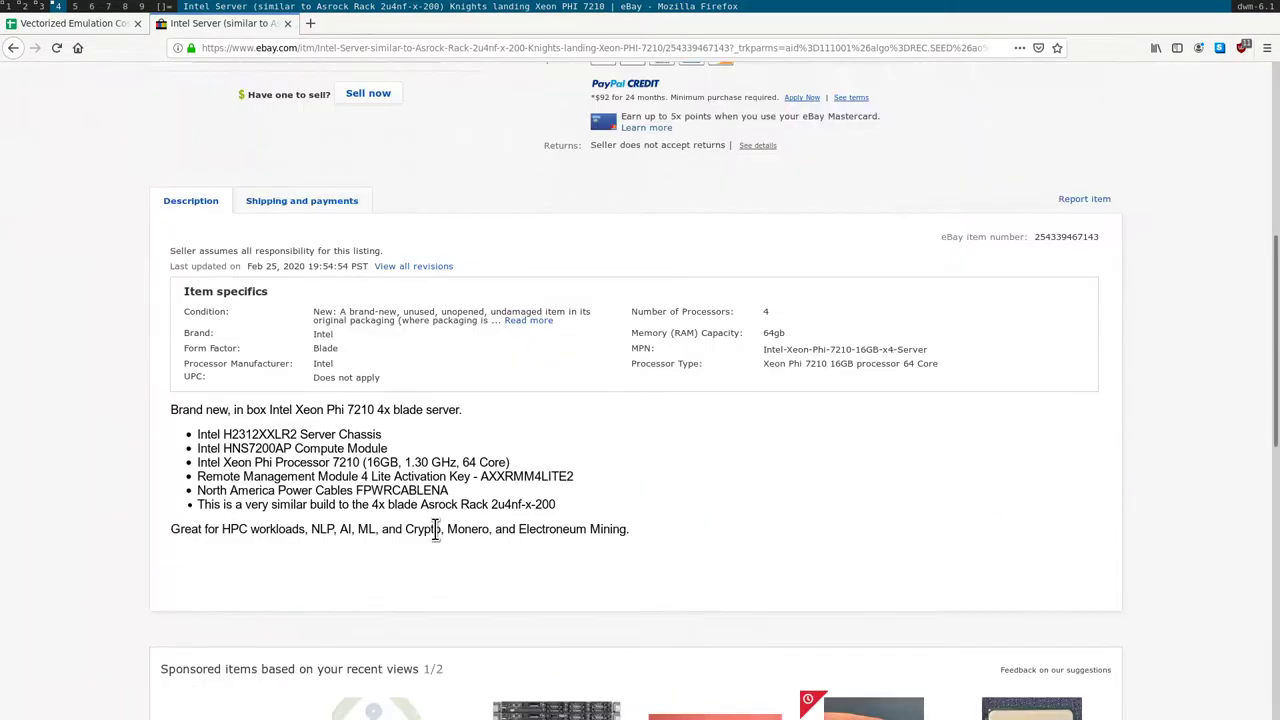
scroll(486, 337, up, 4)
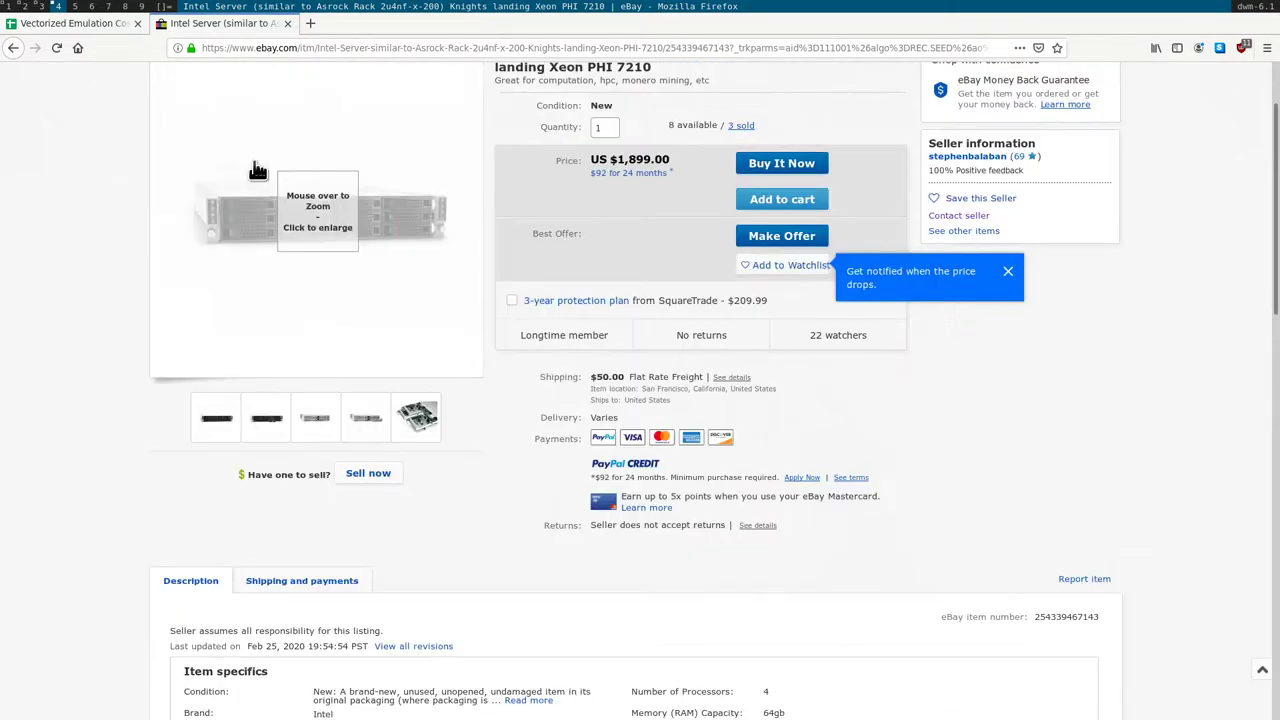
mouse_move(307, 244)
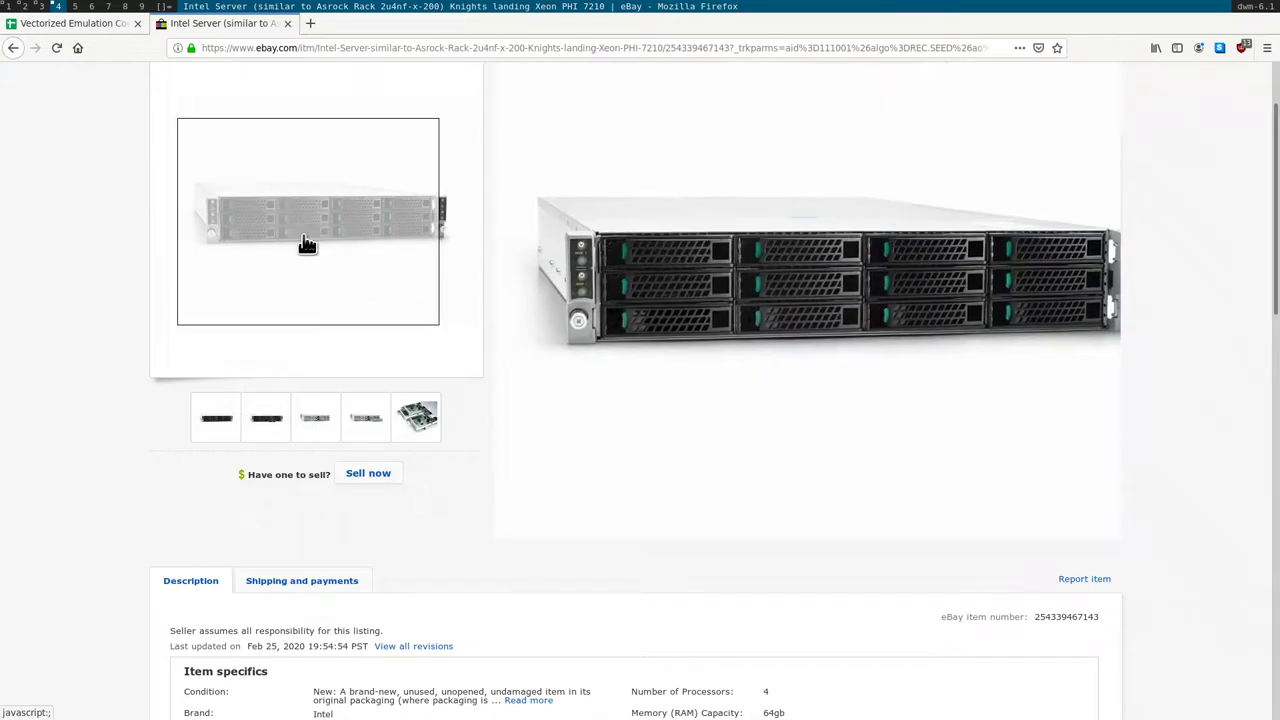
mouse_move(416, 420)
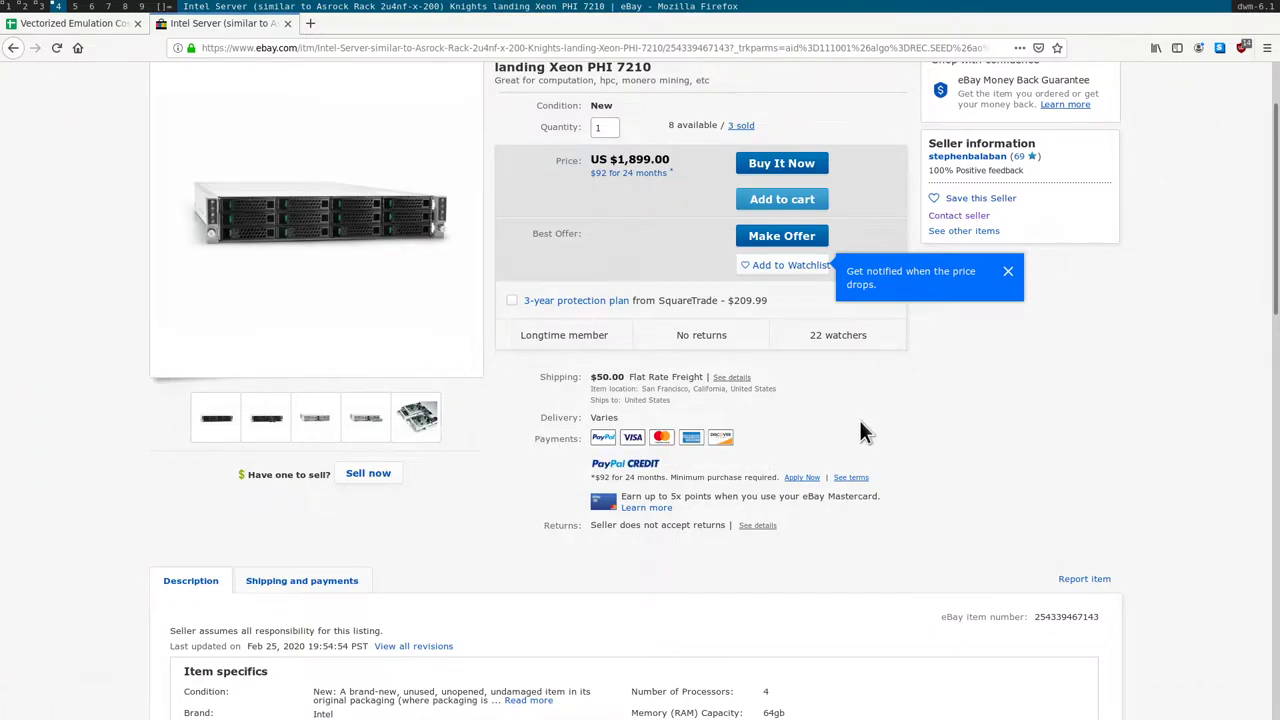
- Highlight the Xeon Phi processor's memory, clock speed and core details in the listing's description
scroll(860, 425, down, 3)
scroll(862, 437, down, 2)
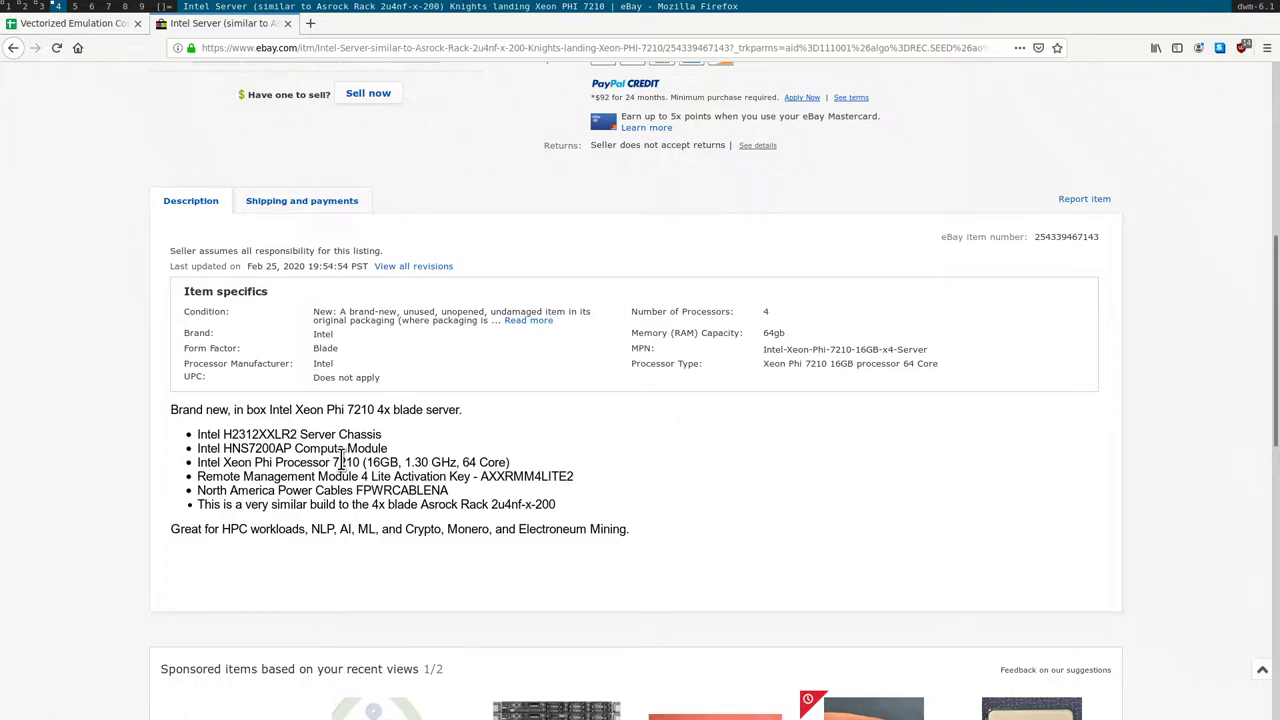
drag(338, 462, 486, 463)
click(490, 465)
- Switch to the fuzzer terminal on workspace 3 and highlight the fcpsw rate in the 40.73 uptime entry
click(41, 6)
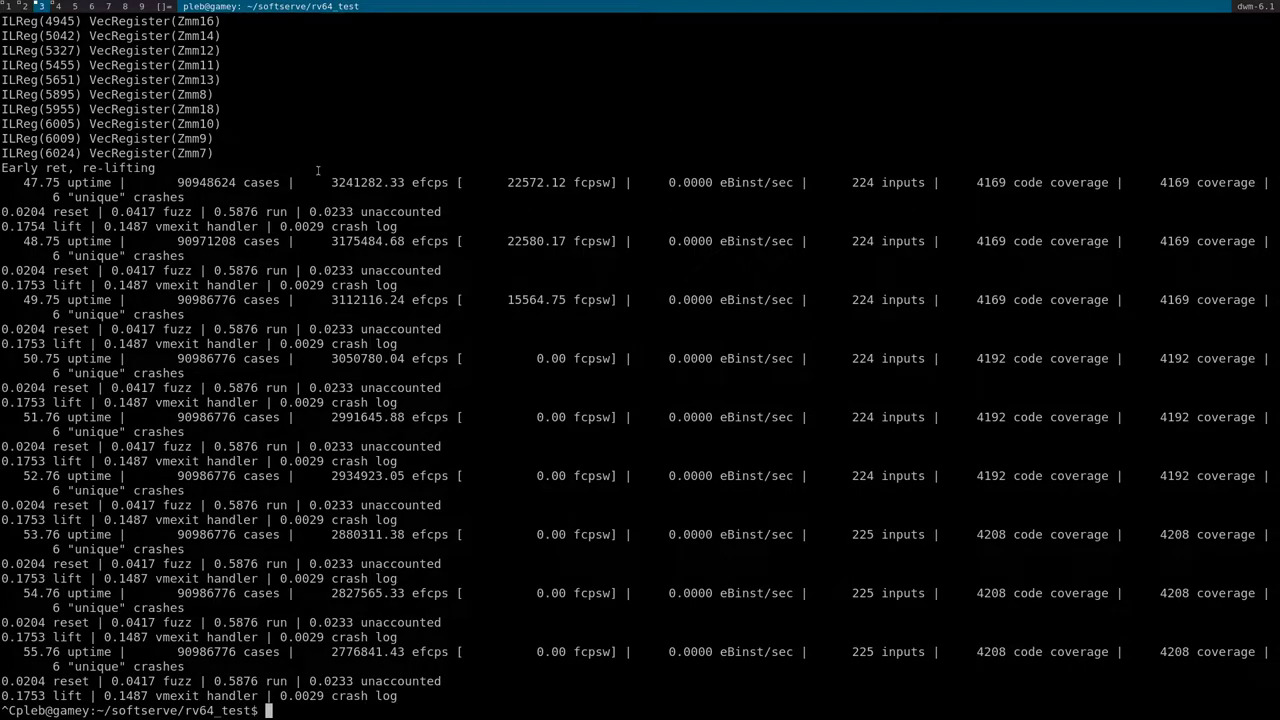
scroll(598, 429, up, 10)
drag(493, 285, 592, 285)
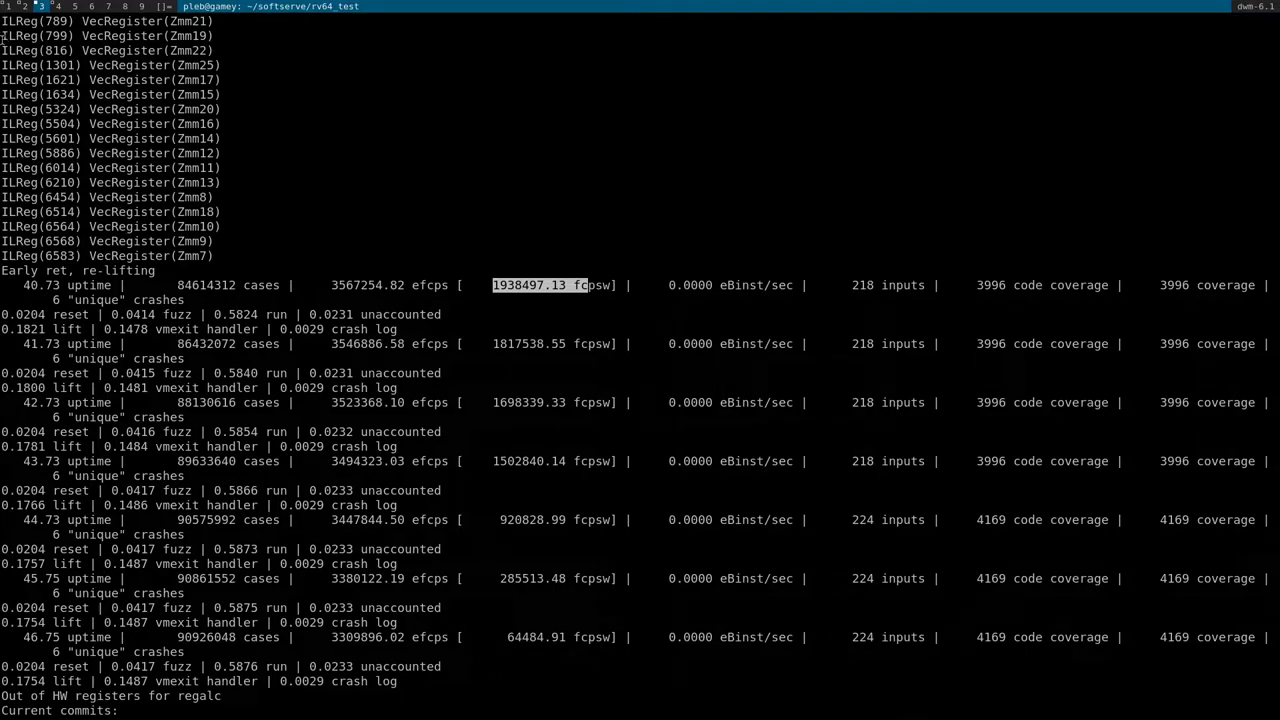
- Return to the Vectorized Emulation Costs spreadsheet in the browser and bring the server cost, performance and Notes columns into view
click(58, 6)
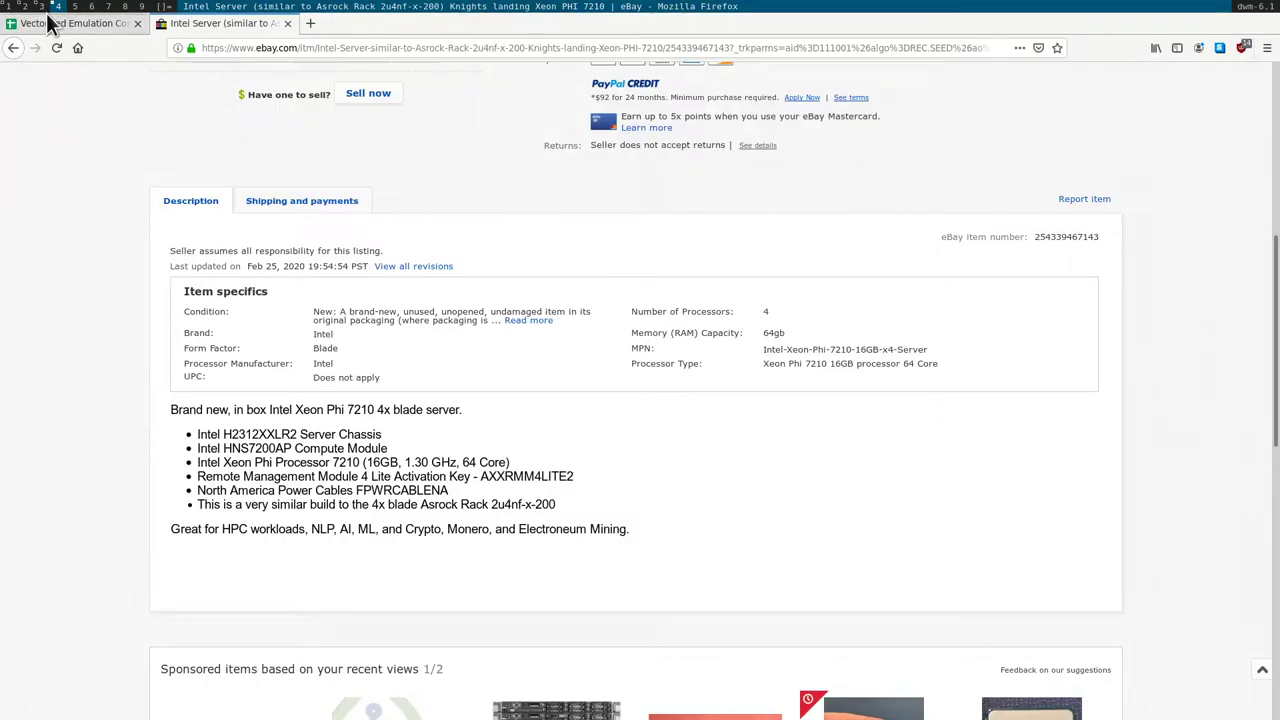
click(52, 22)
drag(491, 684, 658, 567)
scroll(697, 443, up, 3)
click(697, 433)
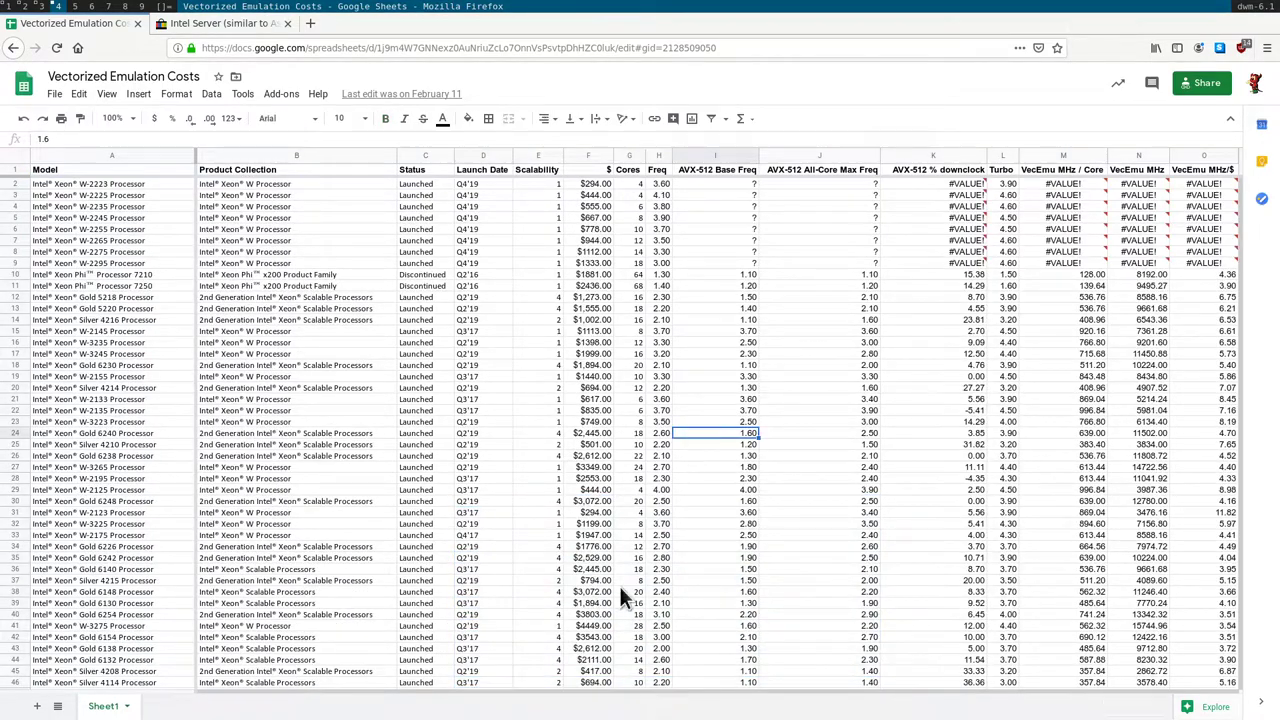
drag(563, 697, 787, 686)
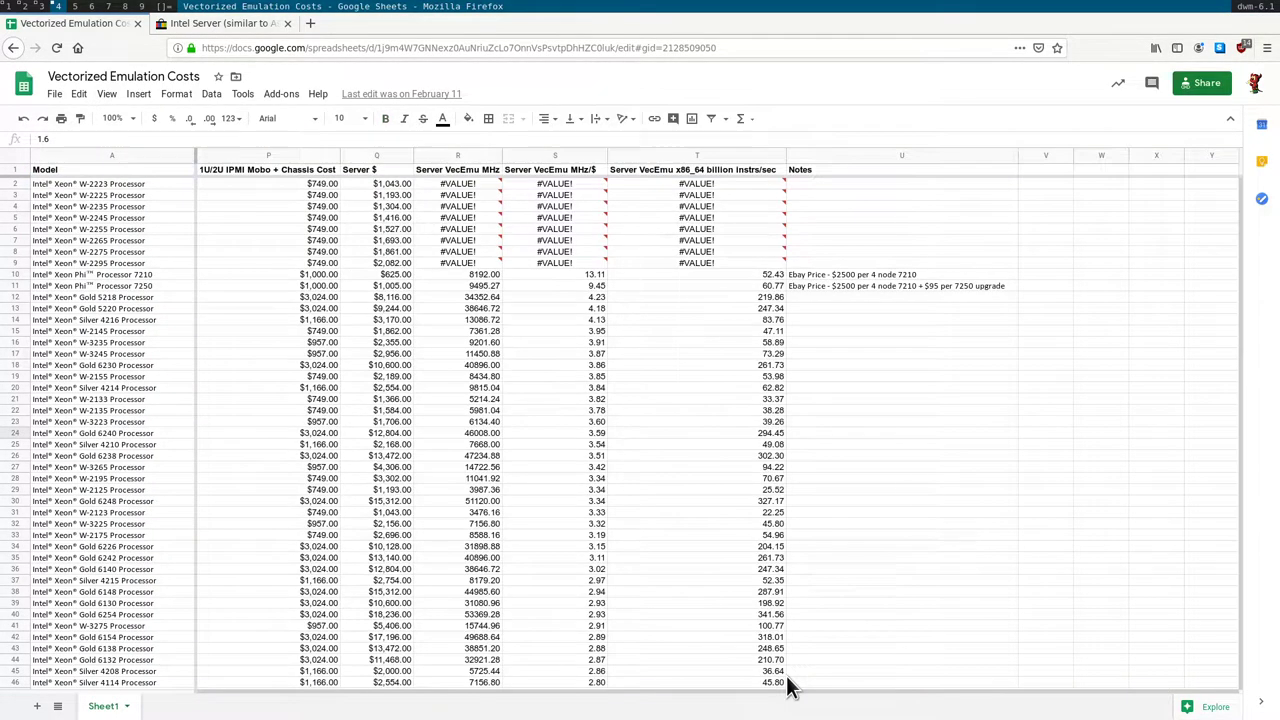
- Inspect the eBay price notes for the Xeon Phi 7210 and 7250, and the 7210's Server VecEmu MHz/$ cell
click(856, 273)
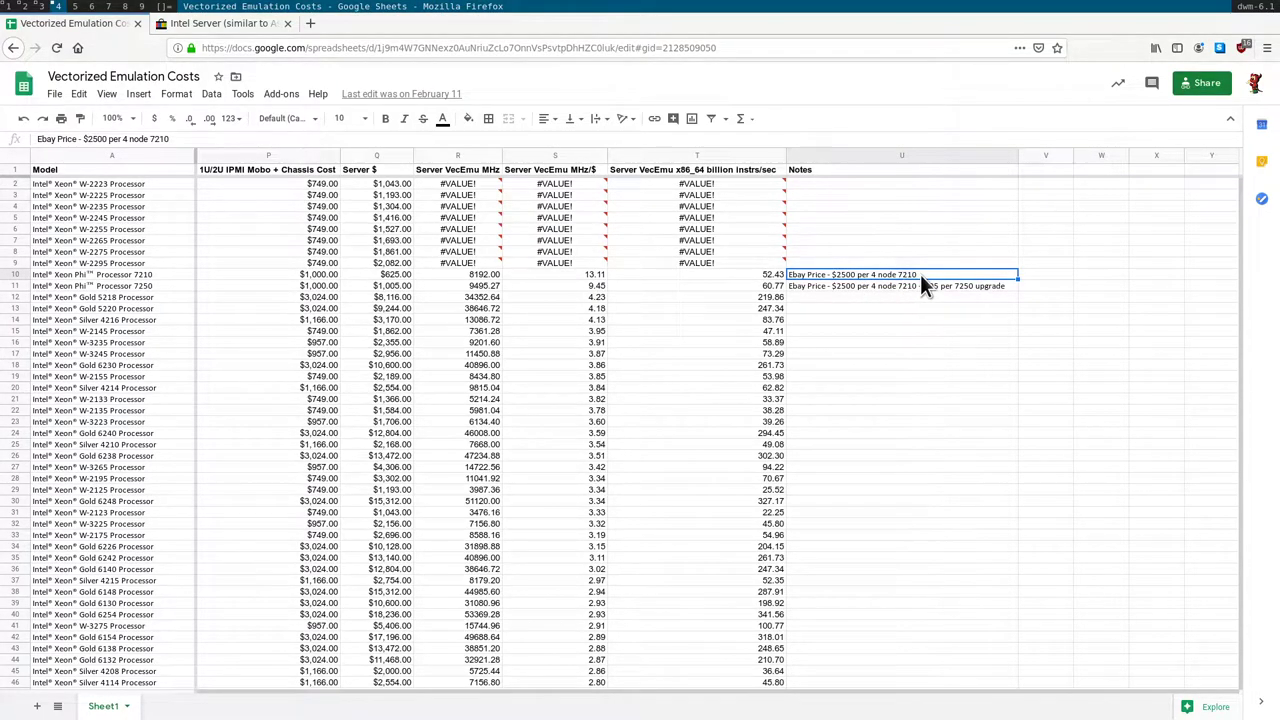
click(938, 287)
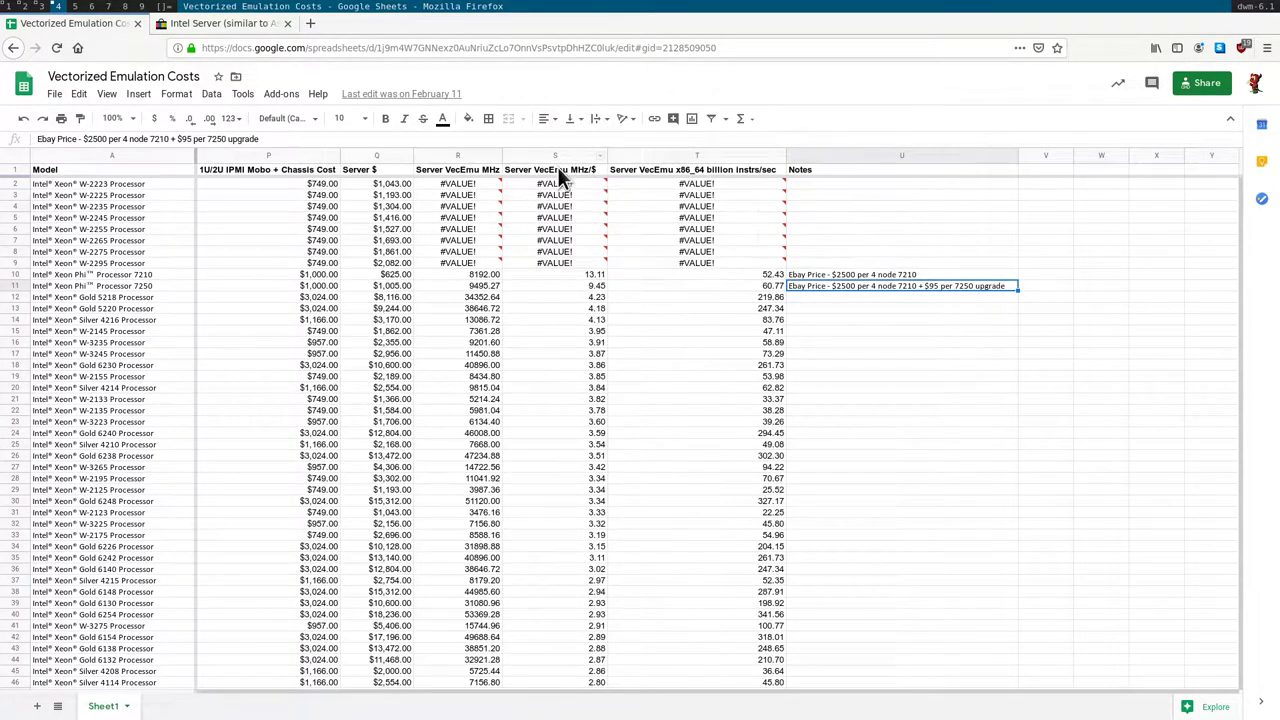
mouse_move(538, 203)
mouse_move(582, 190)
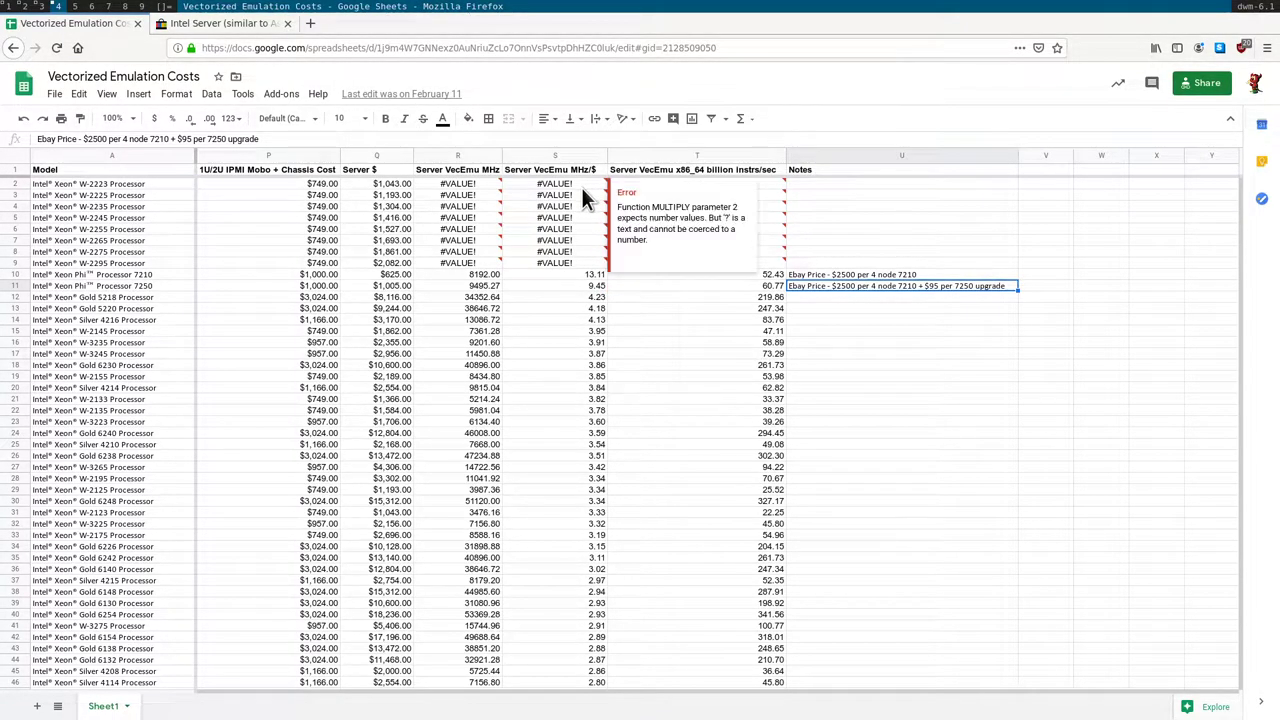
click(587, 275)
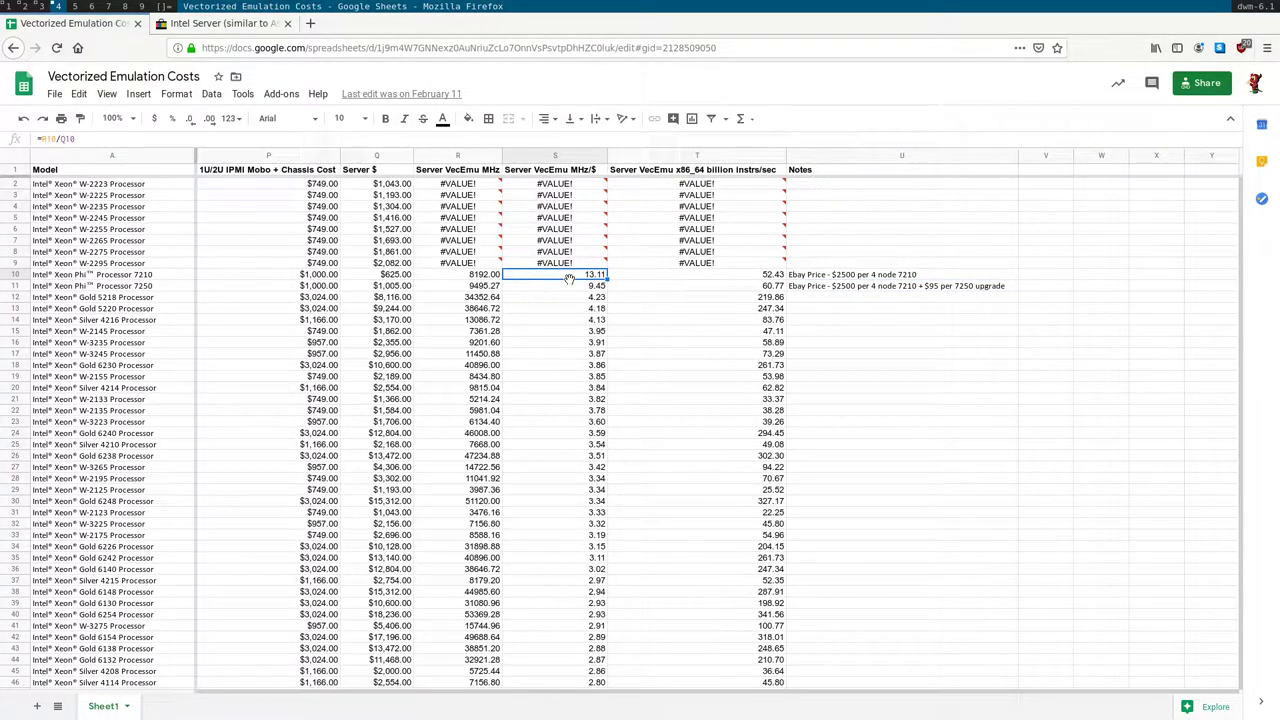
- Select the Xeon Phi 7210's Notes cell, switch to the eBay listing and highlight the server's price
click(847, 274)
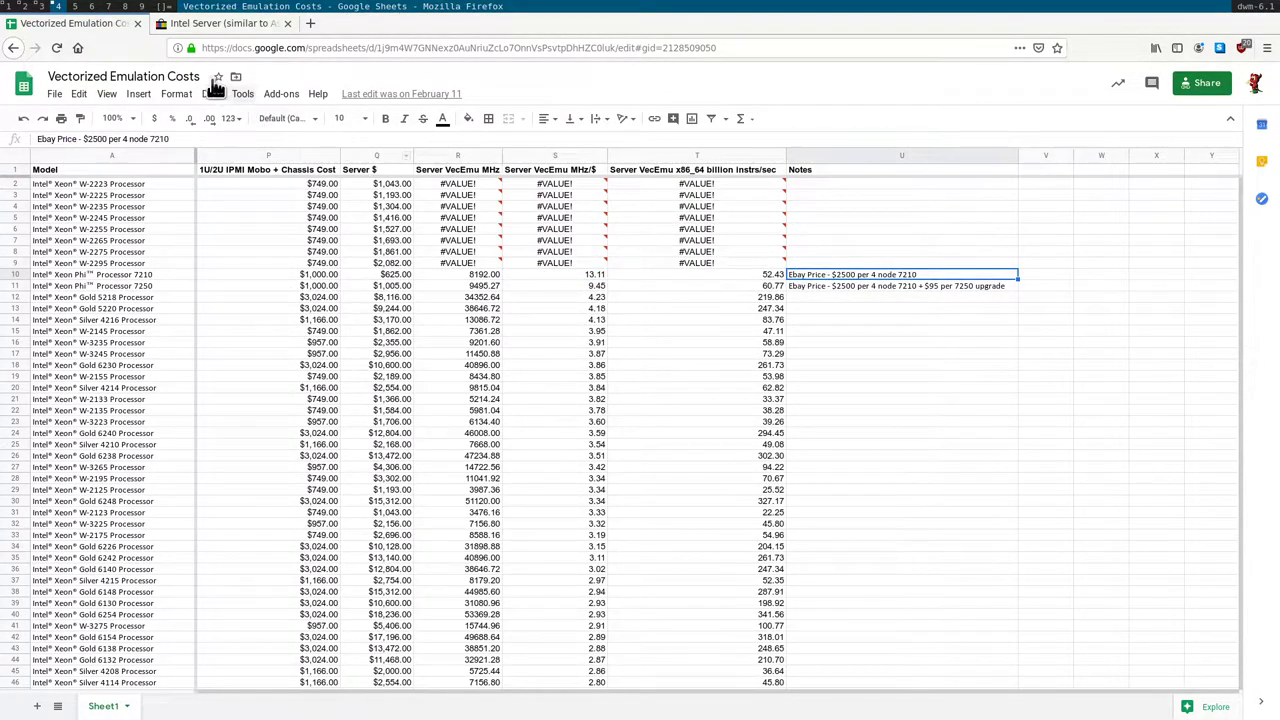
click(218, 23)
scroll(485, 288, up, 5)
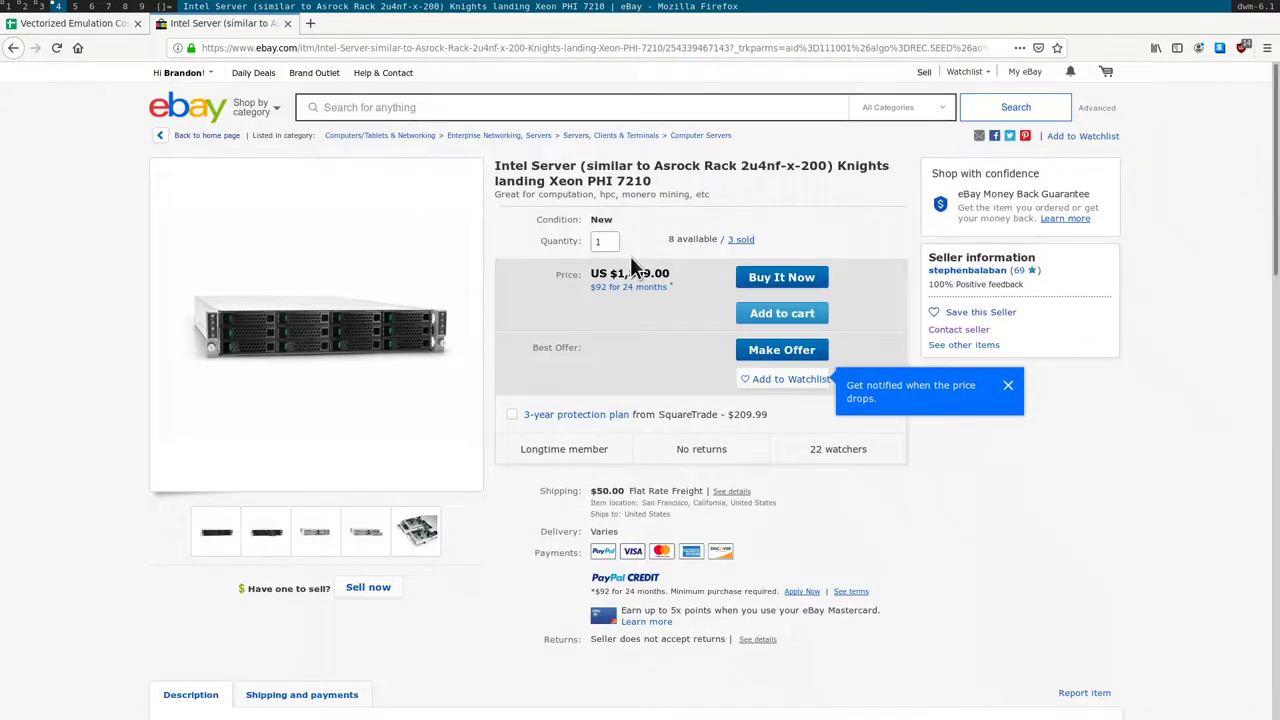
drag(617, 273, 645, 273)
- Return to the Vectorized Emulation Costs spreadsheet, select the Xeon Phi 7210's Server $ cell and enlarge the page to 200%
click(103, 25)
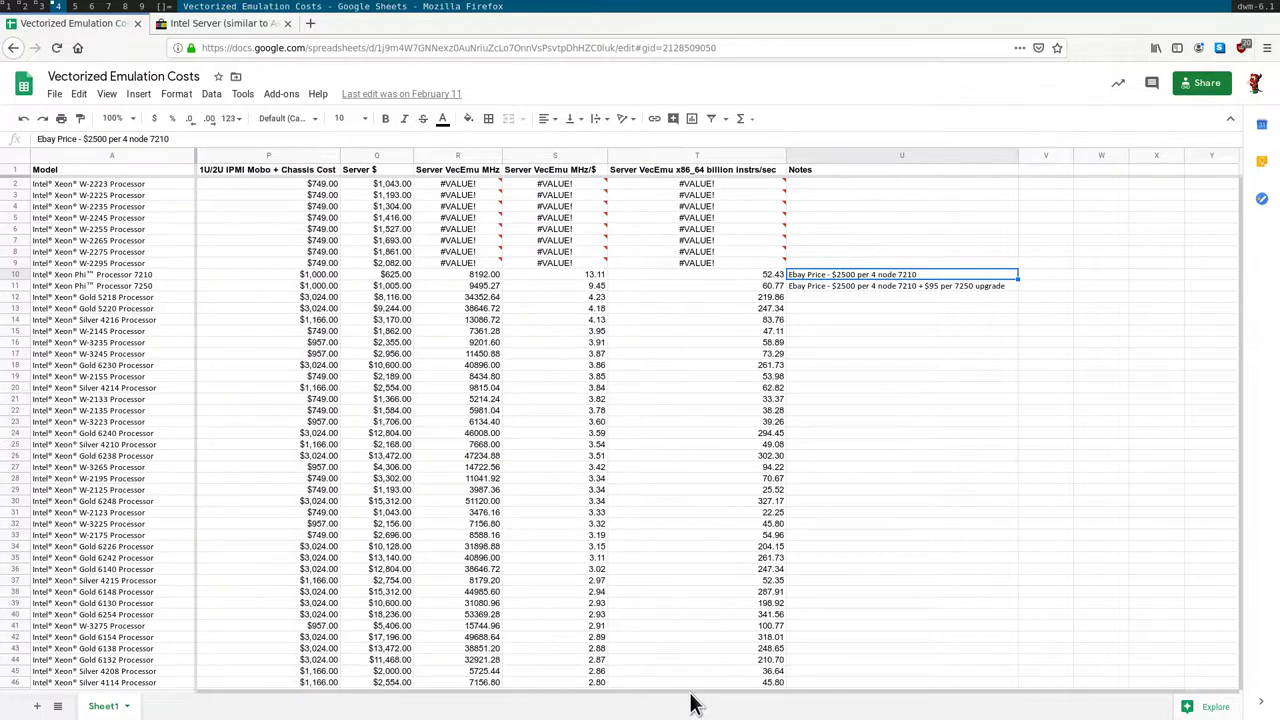
drag(691, 700, 630, 680)
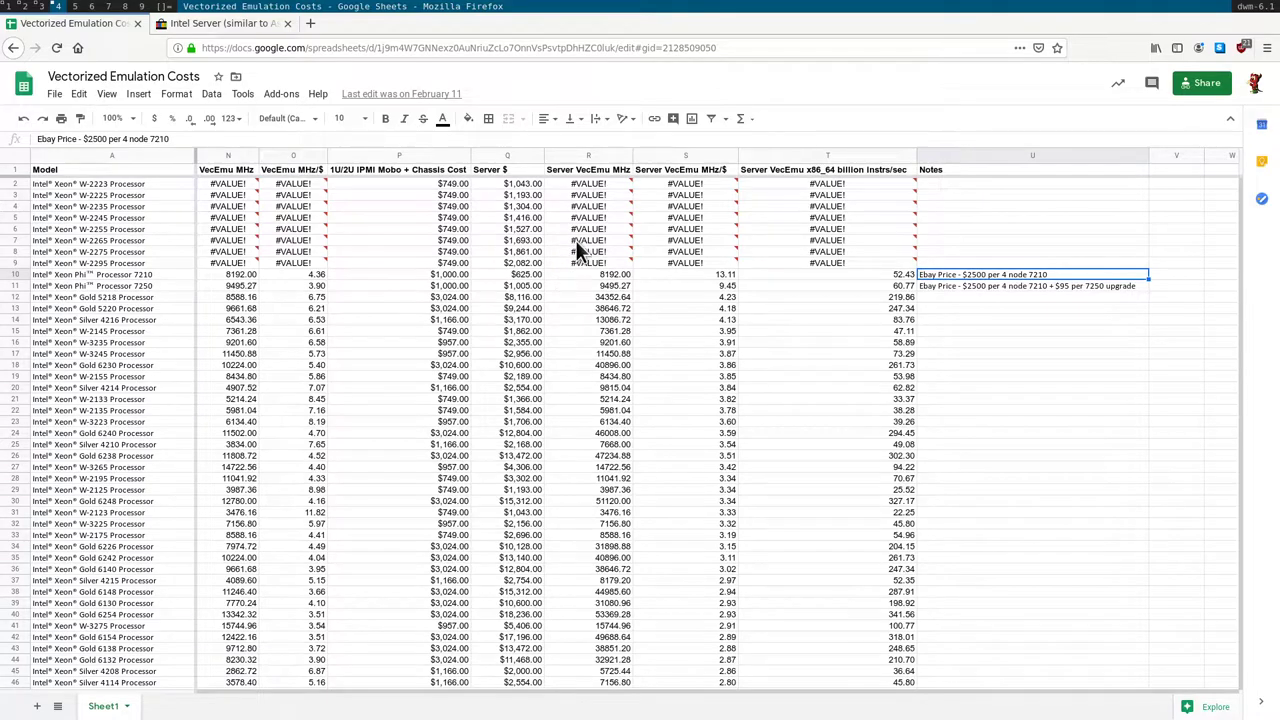
click(523, 275)
key(ctrl+plus)
key(ctrl+plus)
key(ctrl+plus)
key(ctrl+plus)
key(ctrl+plus)
key(ctrl+plus)
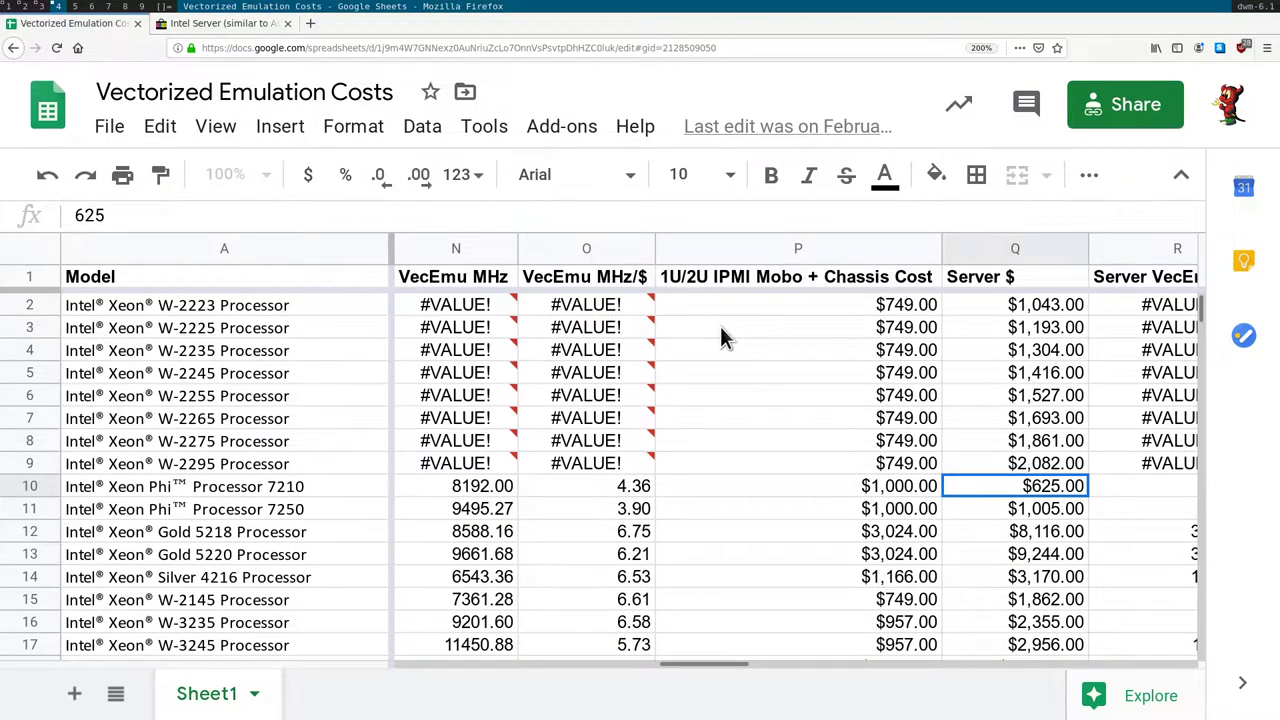
- Recheck the server price in the eBay listing and set the Xeon Phi 7210's Server $ cell to 375
click(238, 26)
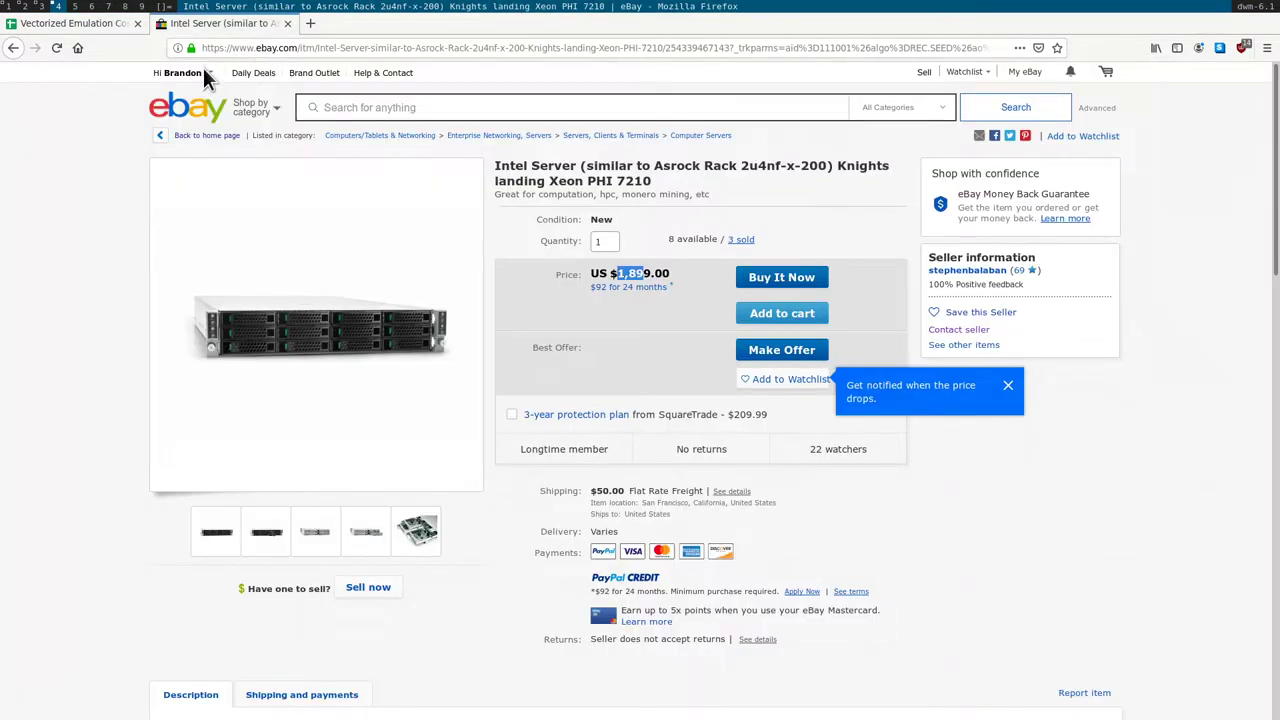
click(70, 23)
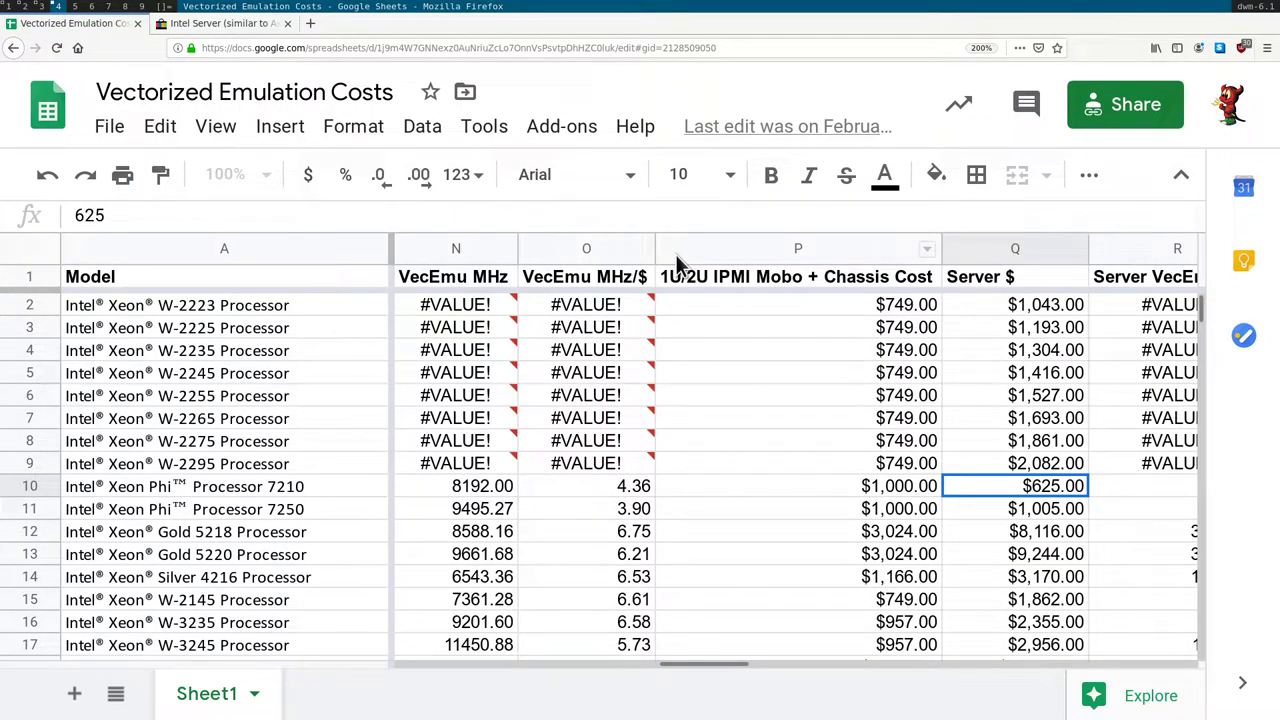
double_click(1040, 487)
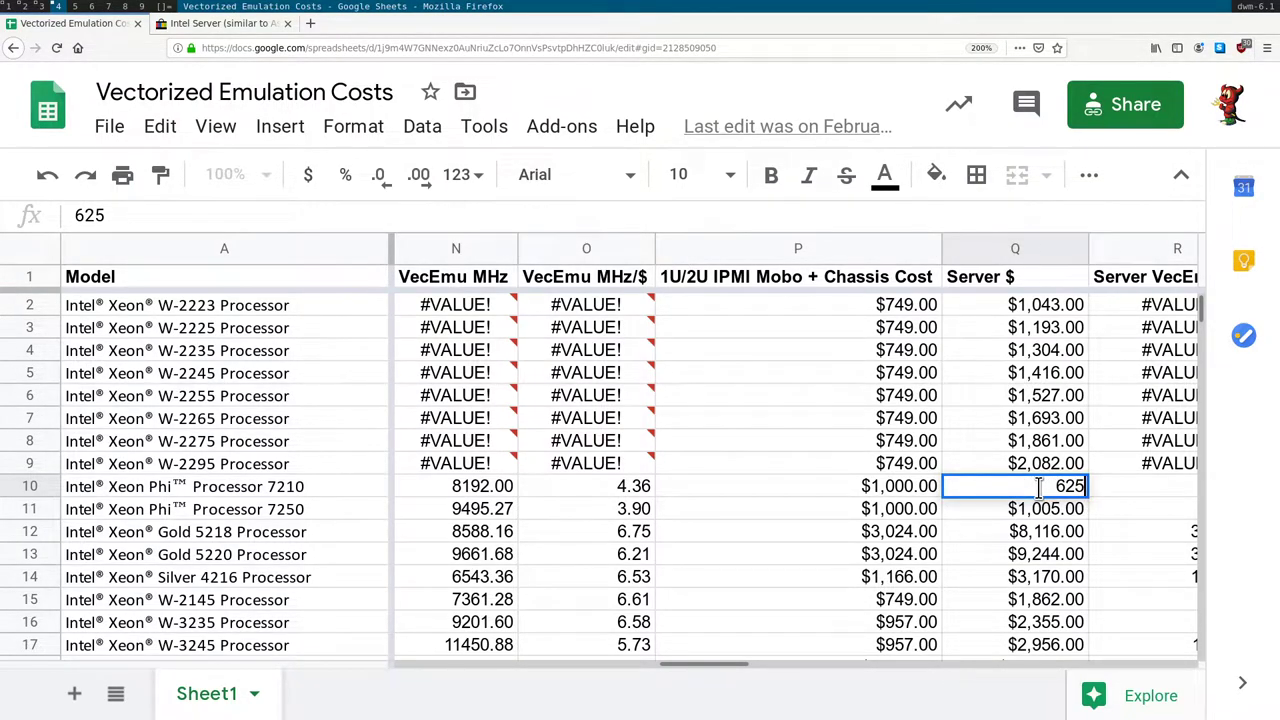
double_click(1040, 487)
key(BackSpace)
text(1)
key(BackSpace)
text(375)
key(Return)
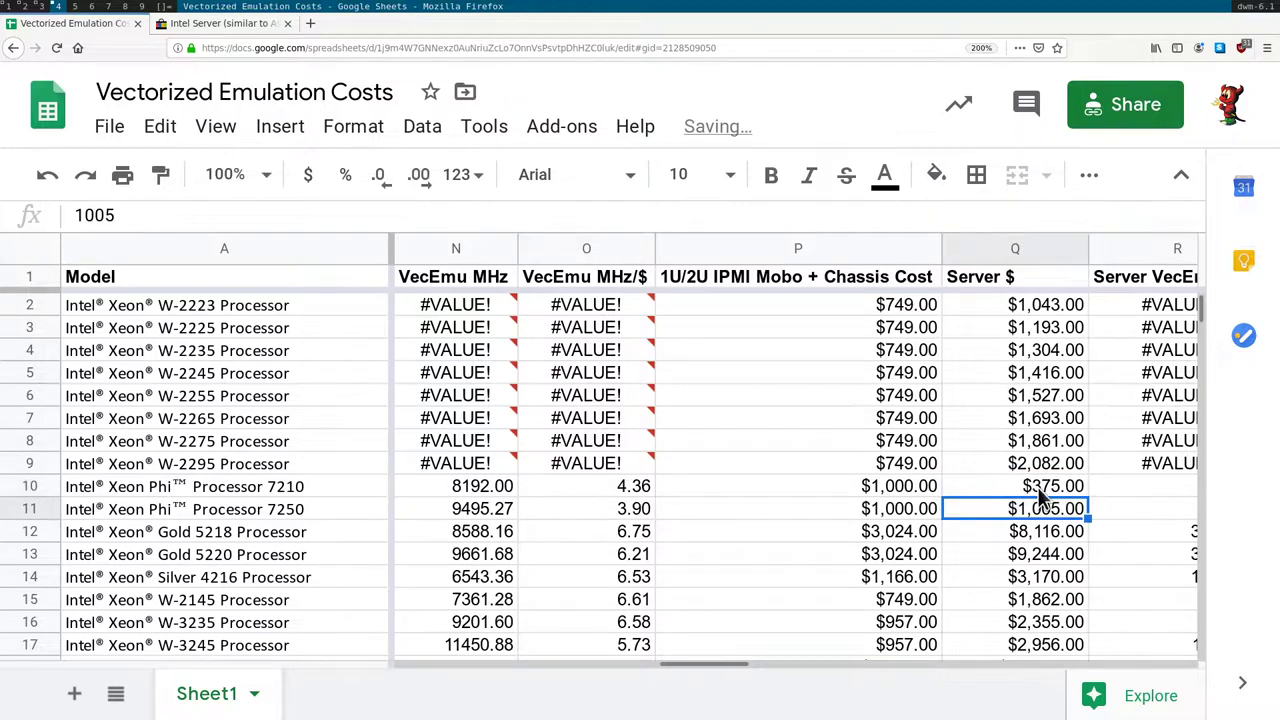
- Compare the Server VecEmu MHz/$ values of the Xeon Phi 7210 and Xeon Gold 5218, checking the 7210's Server VecEmu MHz formula
drag(720, 668, 870, 683)
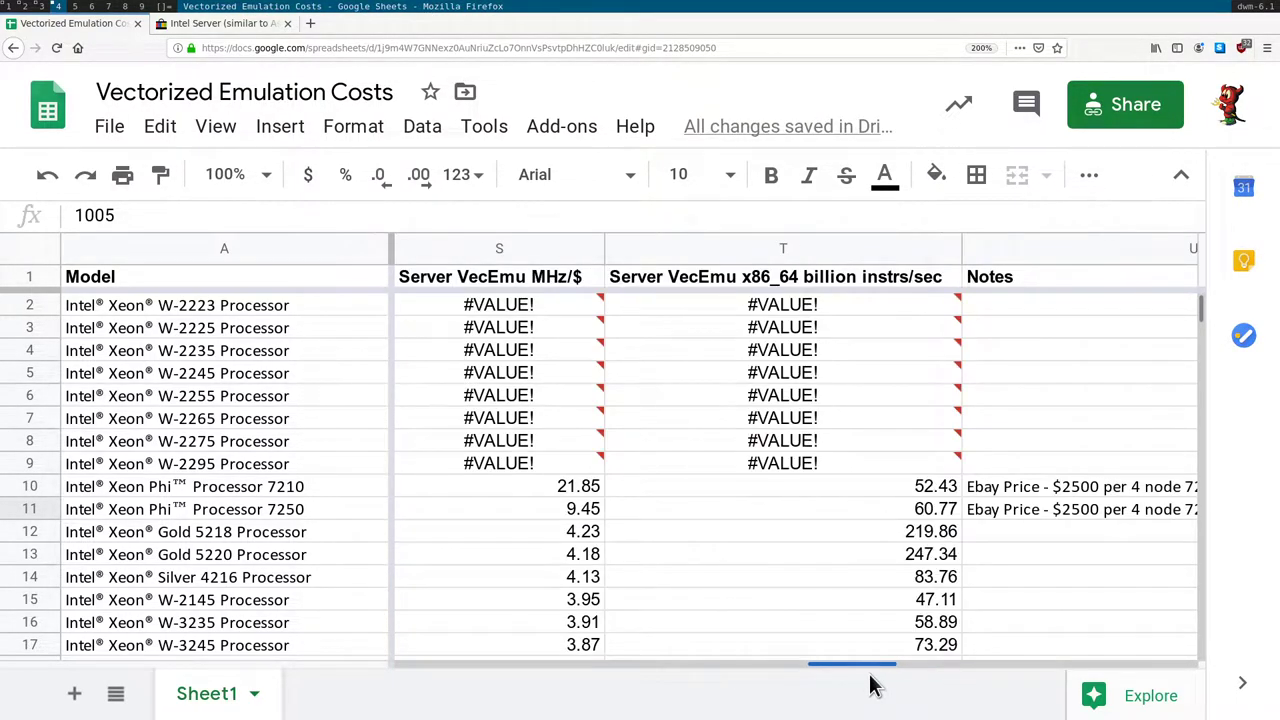
click(567, 488)
drag(865, 662, 820, 664)
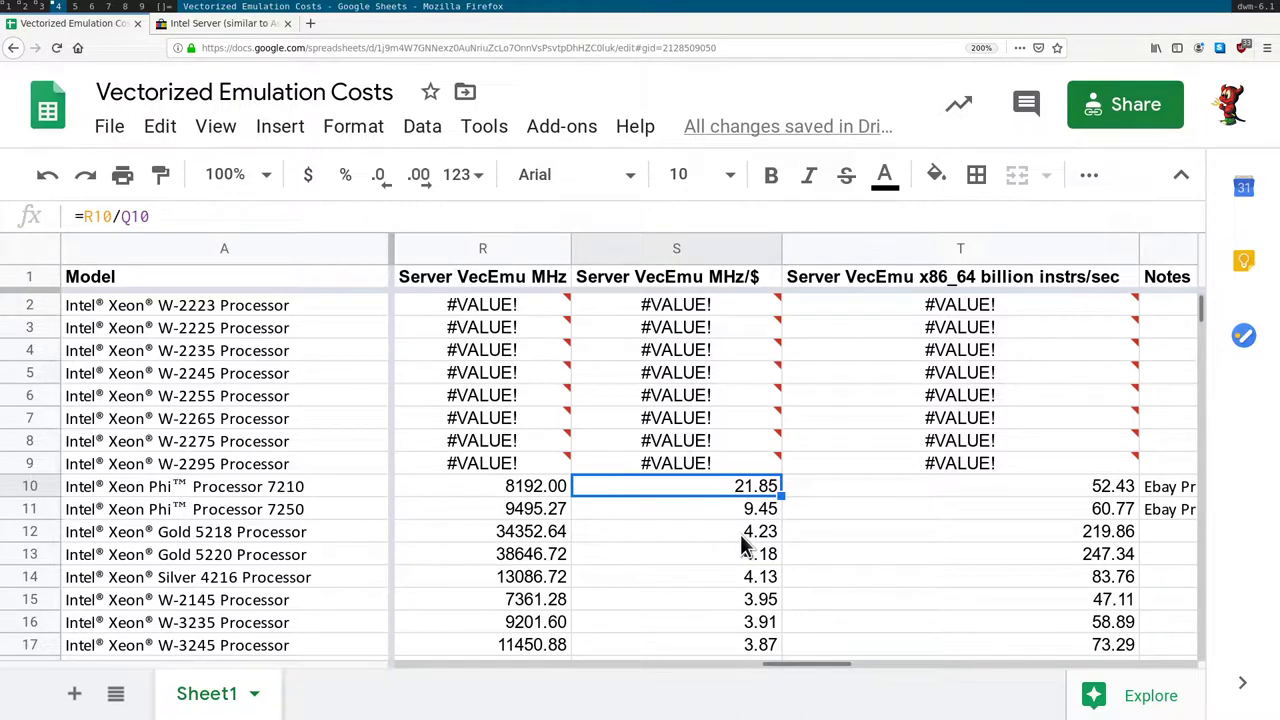
click(740, 540)
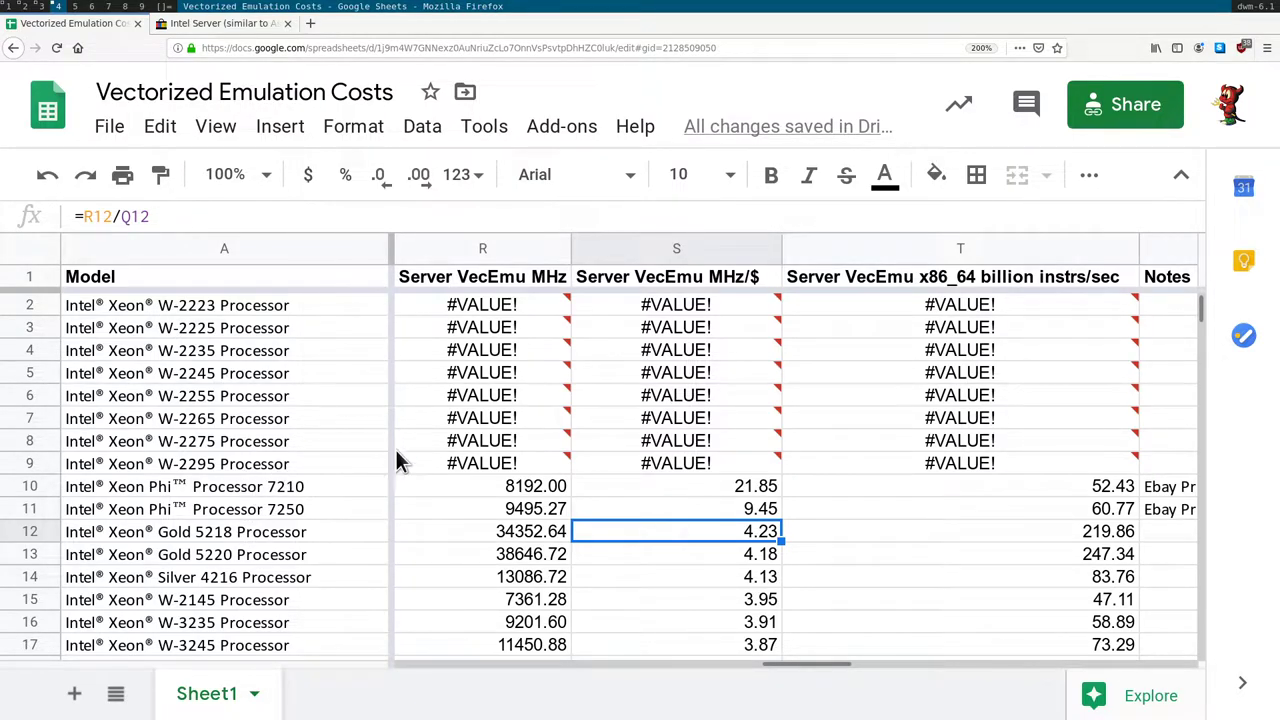
click(560, 488)
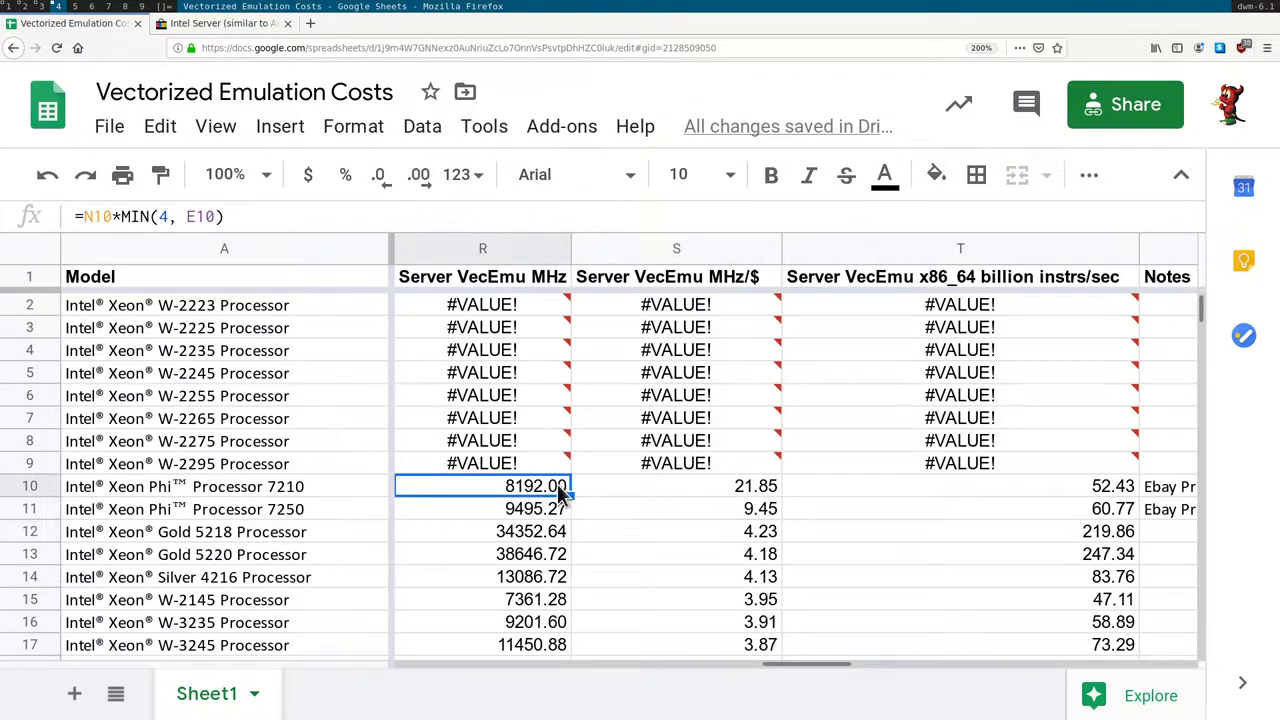
click(726, 485)
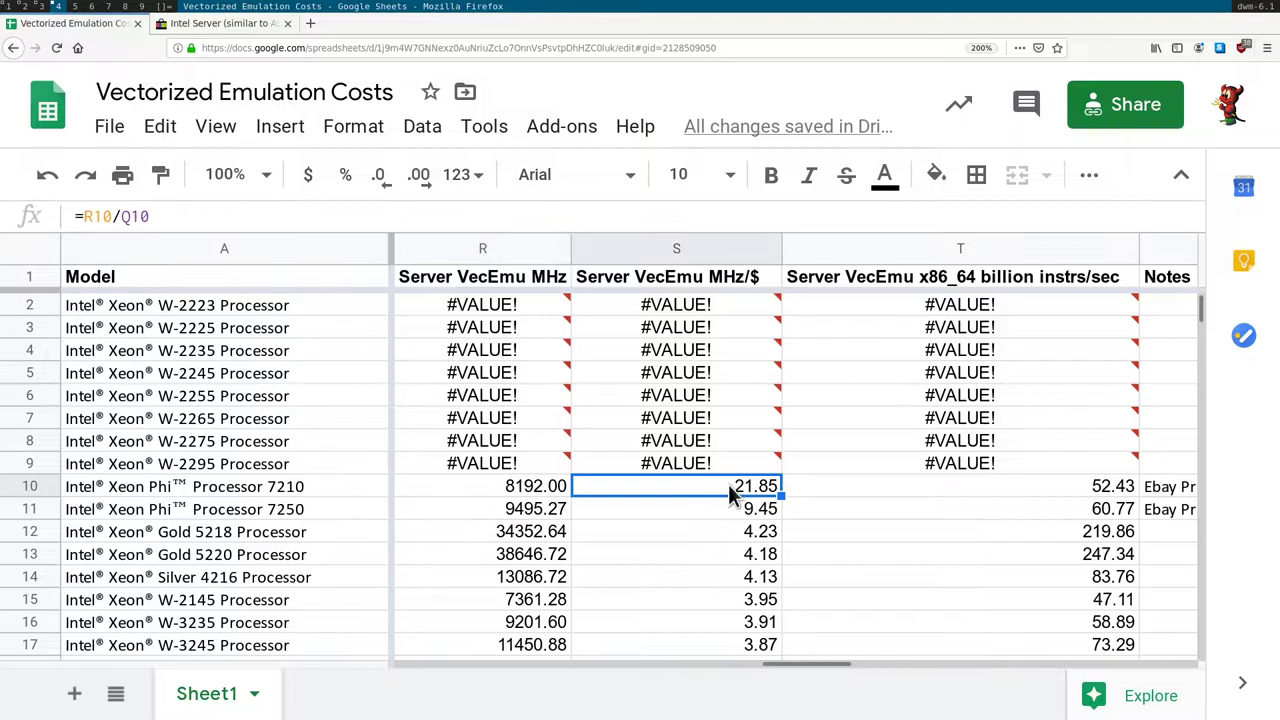
click(752, 535)
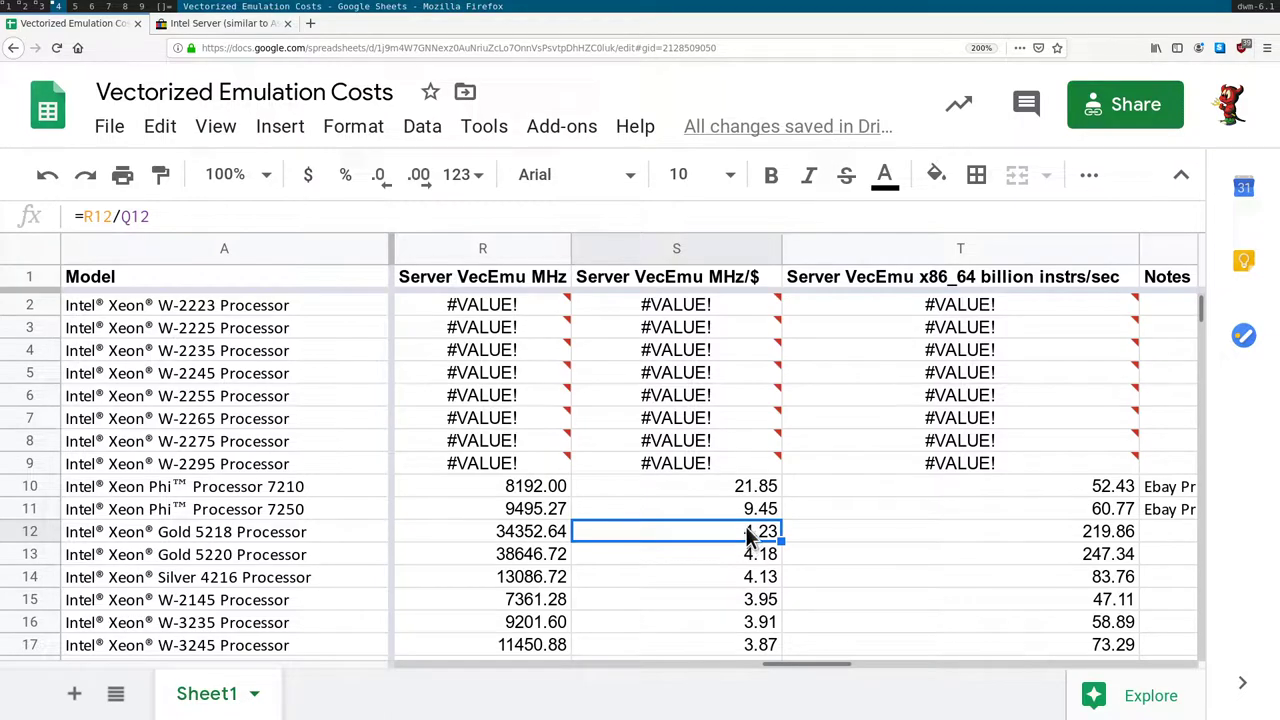
click(745, 490)
click(726, 537)
- Return the page zoom to 100% and look across the sheet's processor specification, VecEmu and server cost columns
mouse_move(883, 414)
key(ctrl+minus)
key(ctrl+minus)
key(ctrl+minus)
key(ctrl+minus)
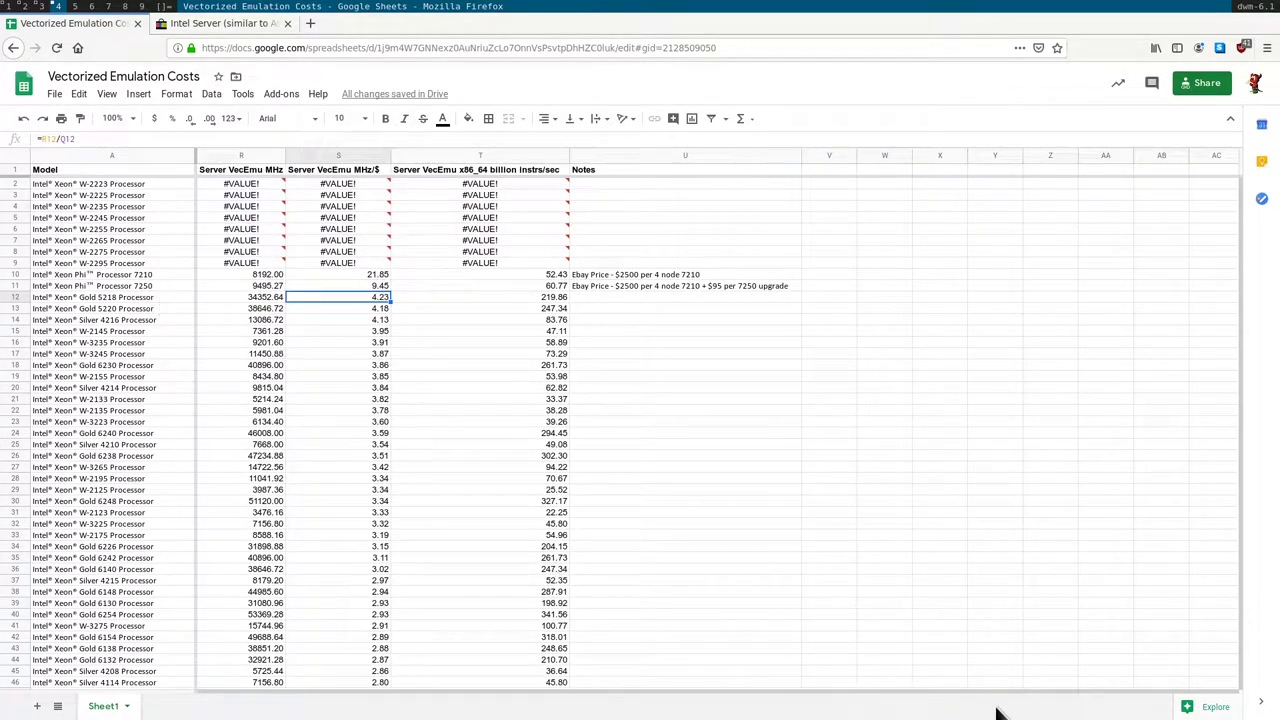
scroll(363, 349, left, 15)
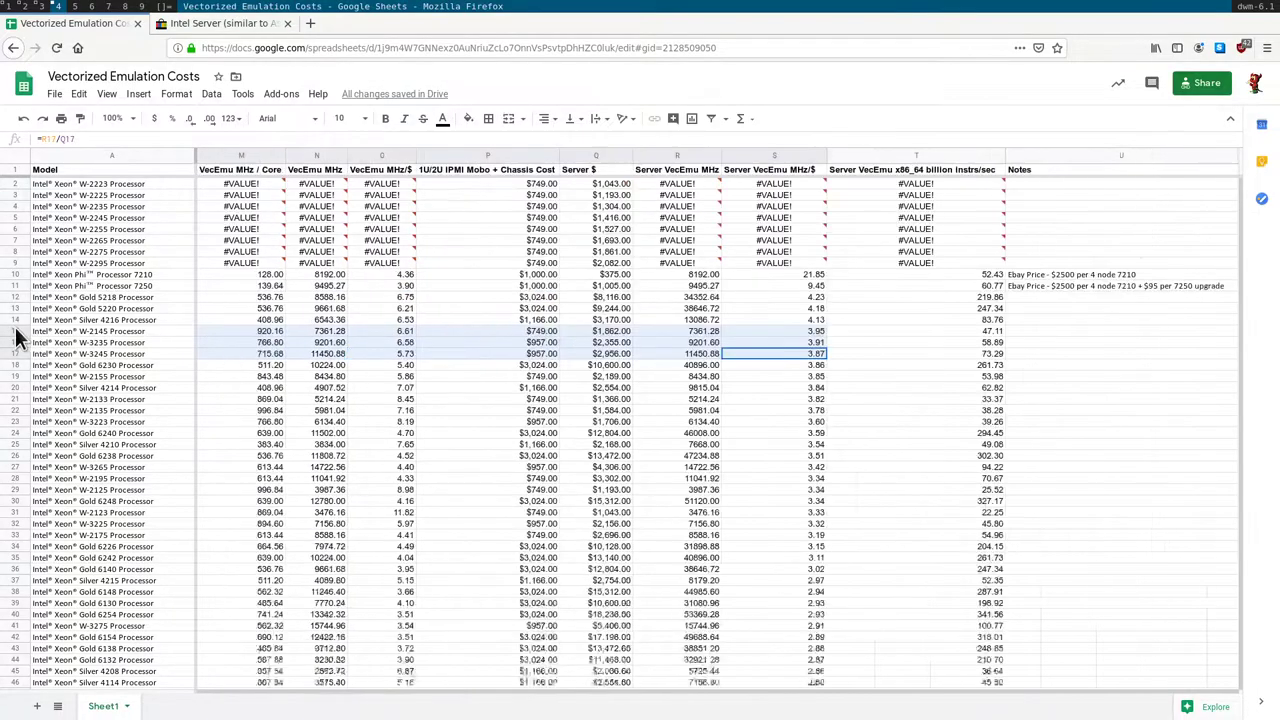
click(1003, 433)
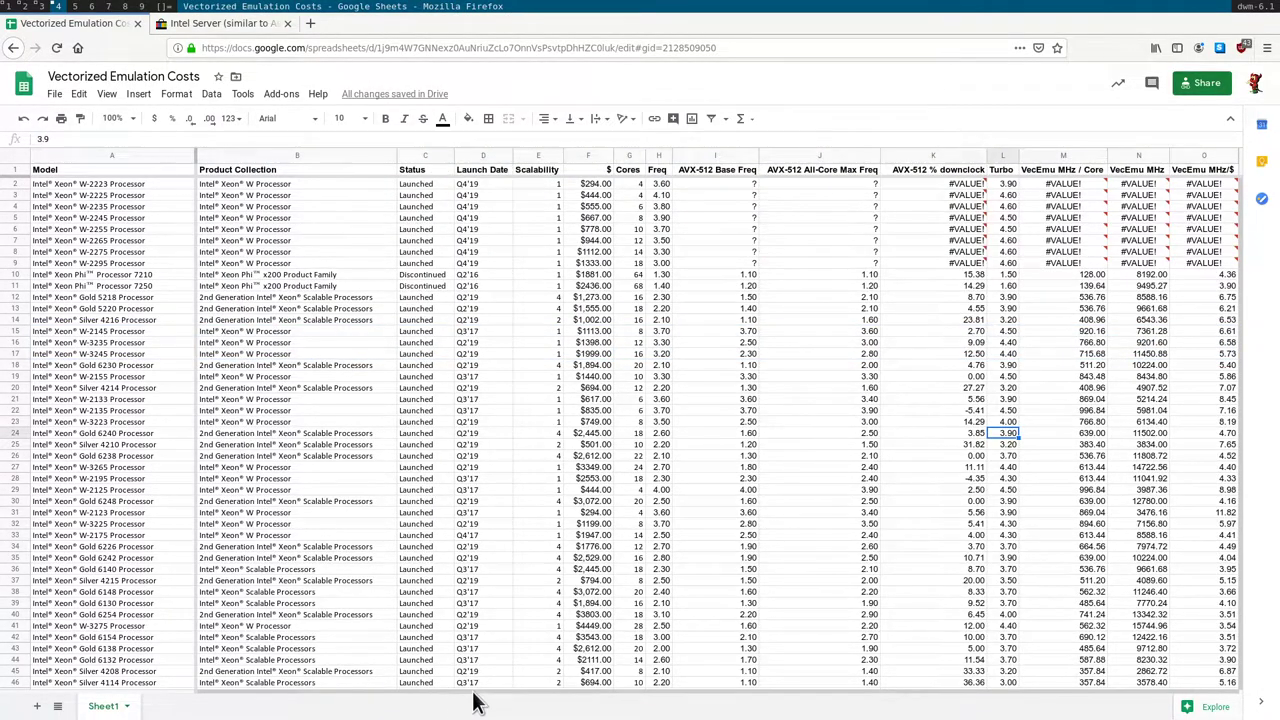
key(Up)
key(Up)
key(Up)
key(Up)
key(Up)
key(Up)
key(Up)
key(Up)
key(Up)
key(Up)
key(Up)
scroll(1125, 329, right, 10)
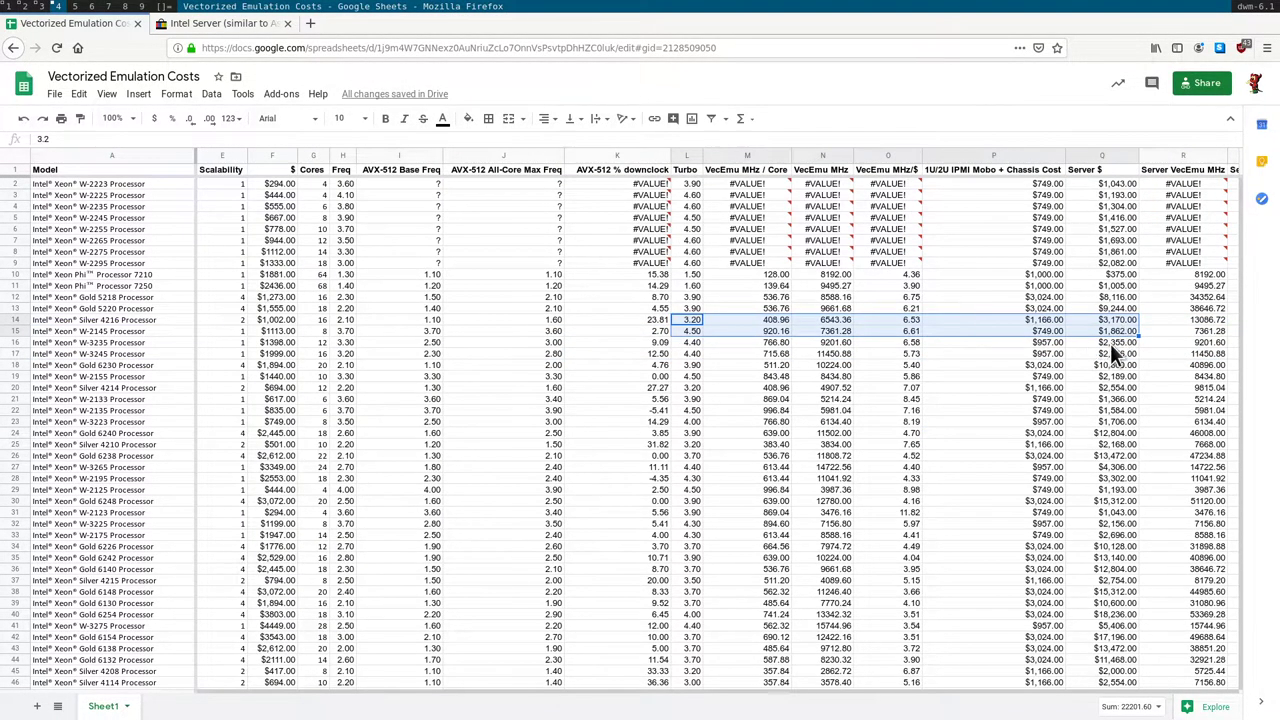
click(942, 308)
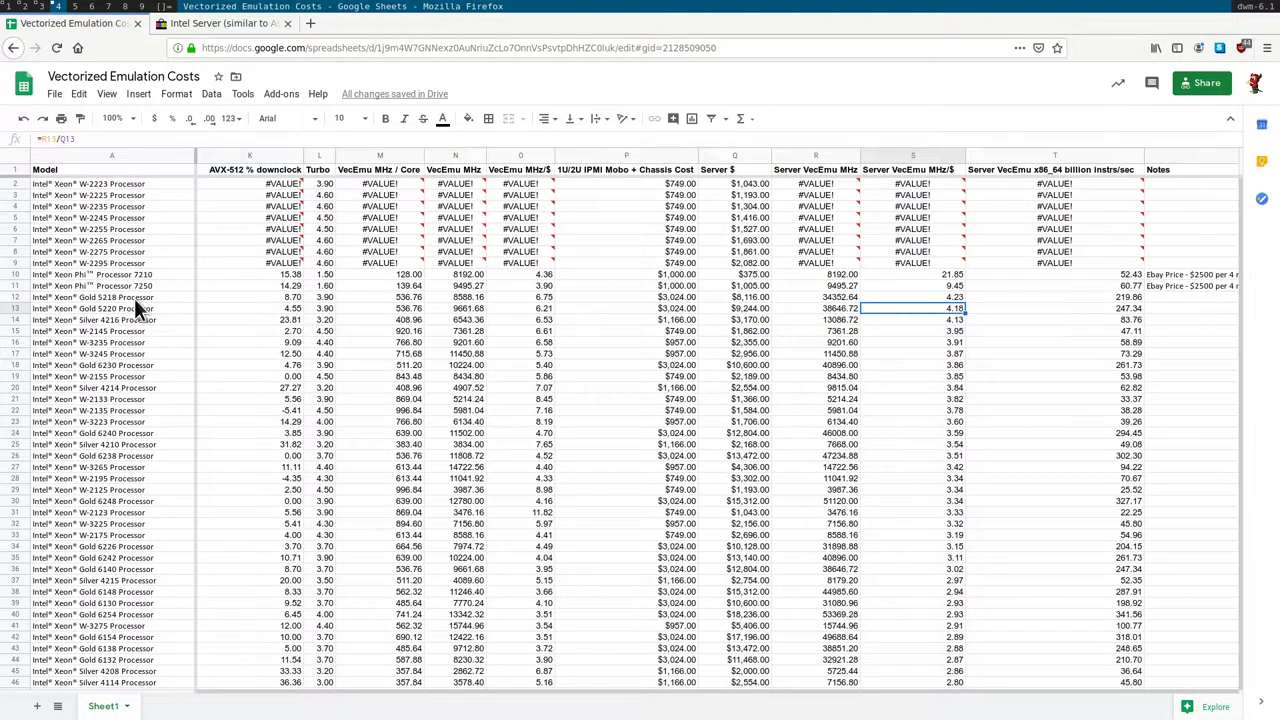
- Enlarge the spreadsheet page to 200% and highlight the model number 5218 in the Xeon Gold 5218's Model cell
key(ctrl+Home)
key(ctrl+plus)
key(ctrl+plus)
key(ctrl+plus)
key(ctrl+plus)
key(ctrl+plus)
key(ctrl+plus)
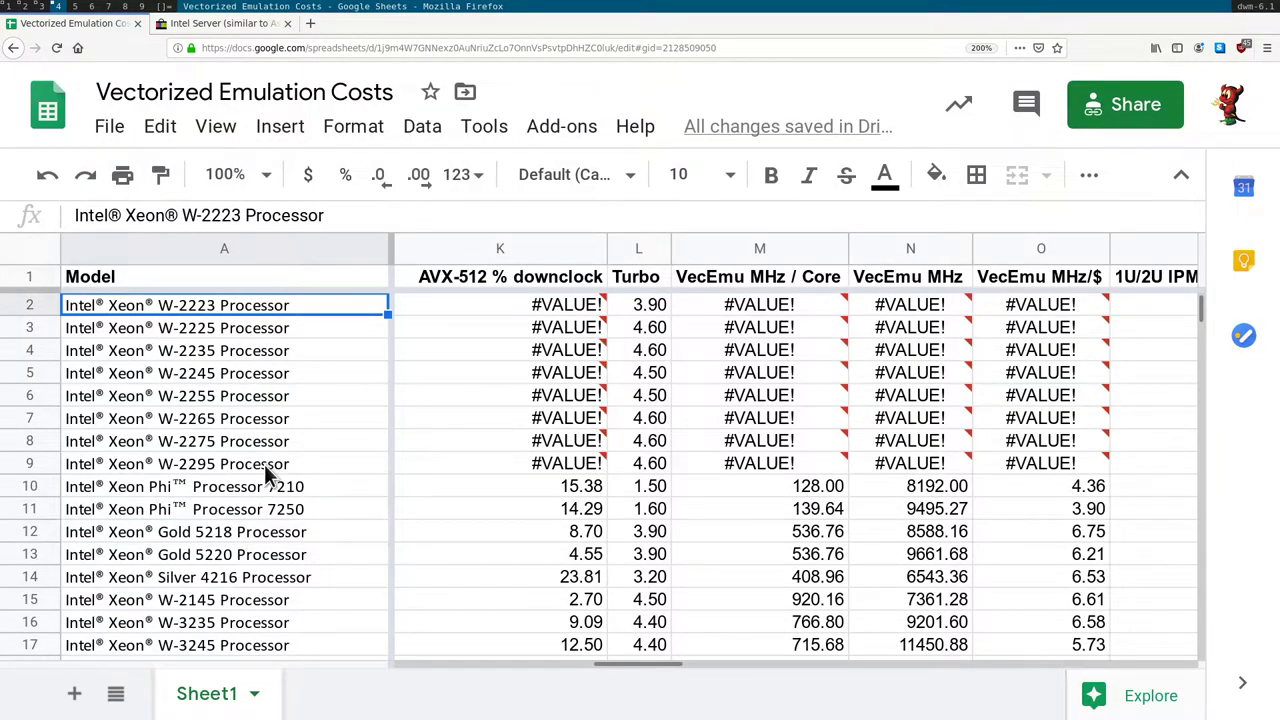
double_click(215, 531)
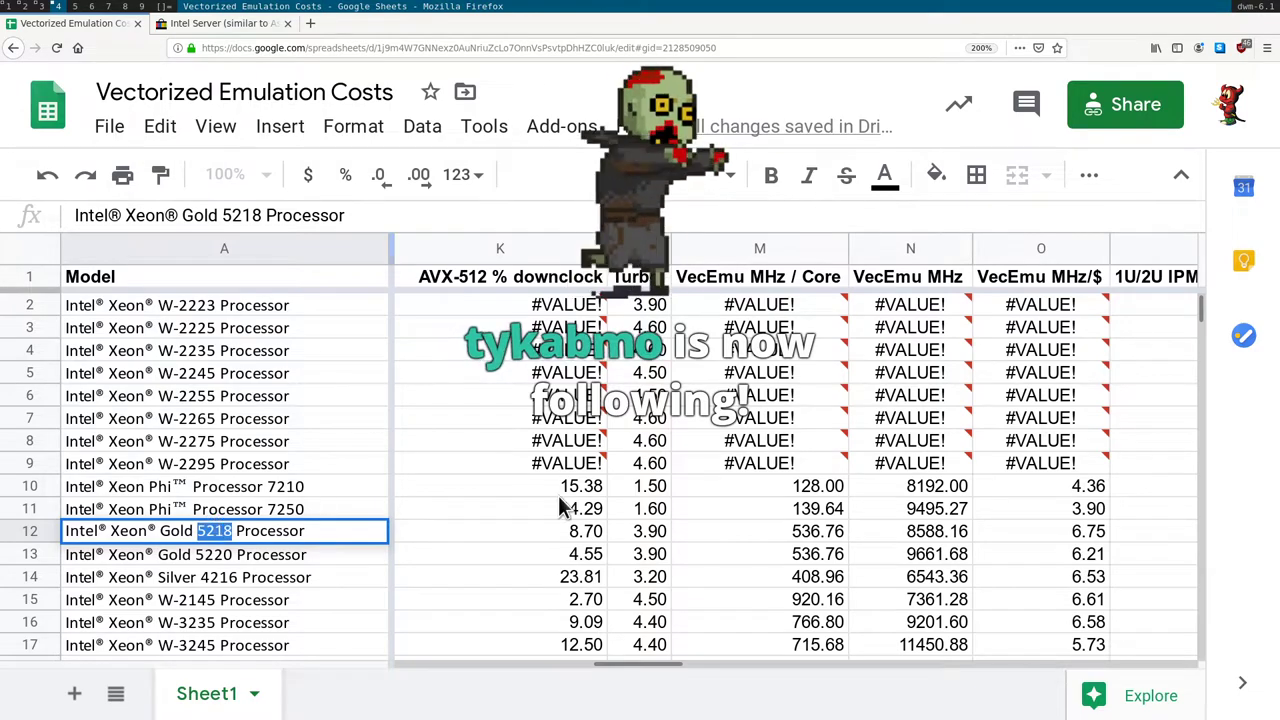
click(760, 463)
- Inspect the AVX-512 % downclock of the Xeon Phi 7210 and Gold 5218, and the 5218's AVX-512 All-Core Max Freq
drag(634, 666, 599, 666)
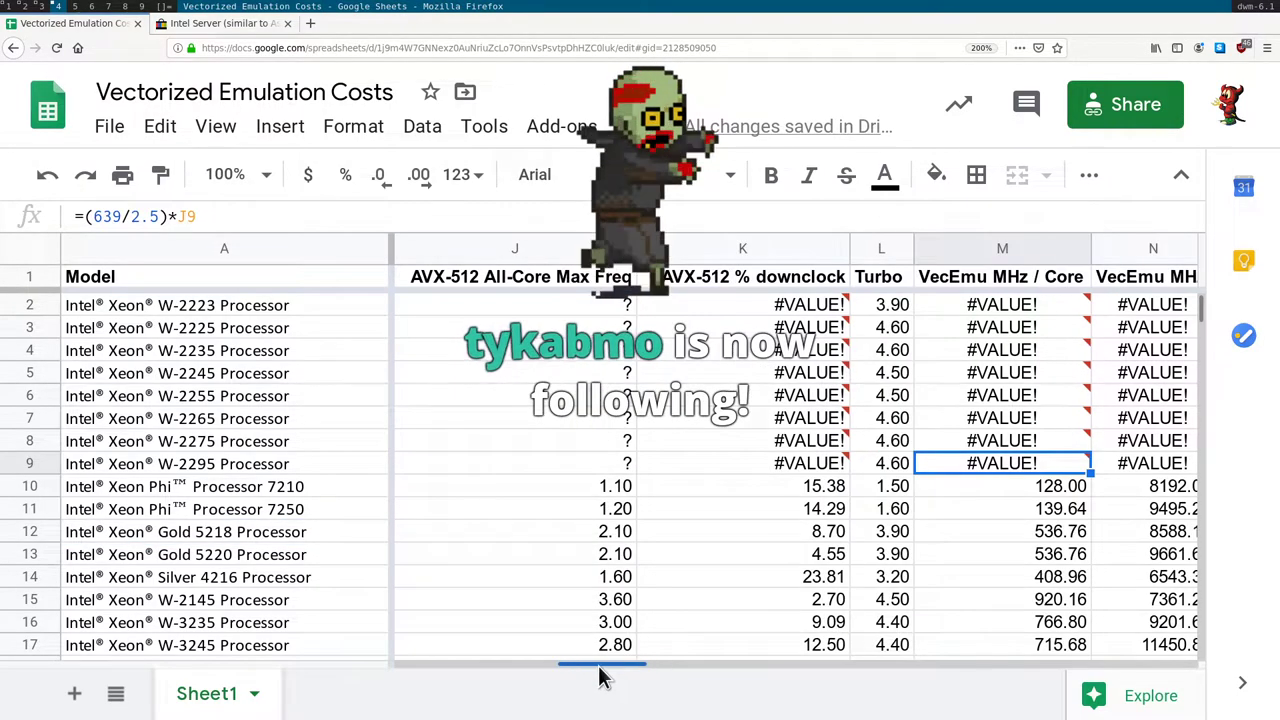
click(777, 488)
click(954, 488)
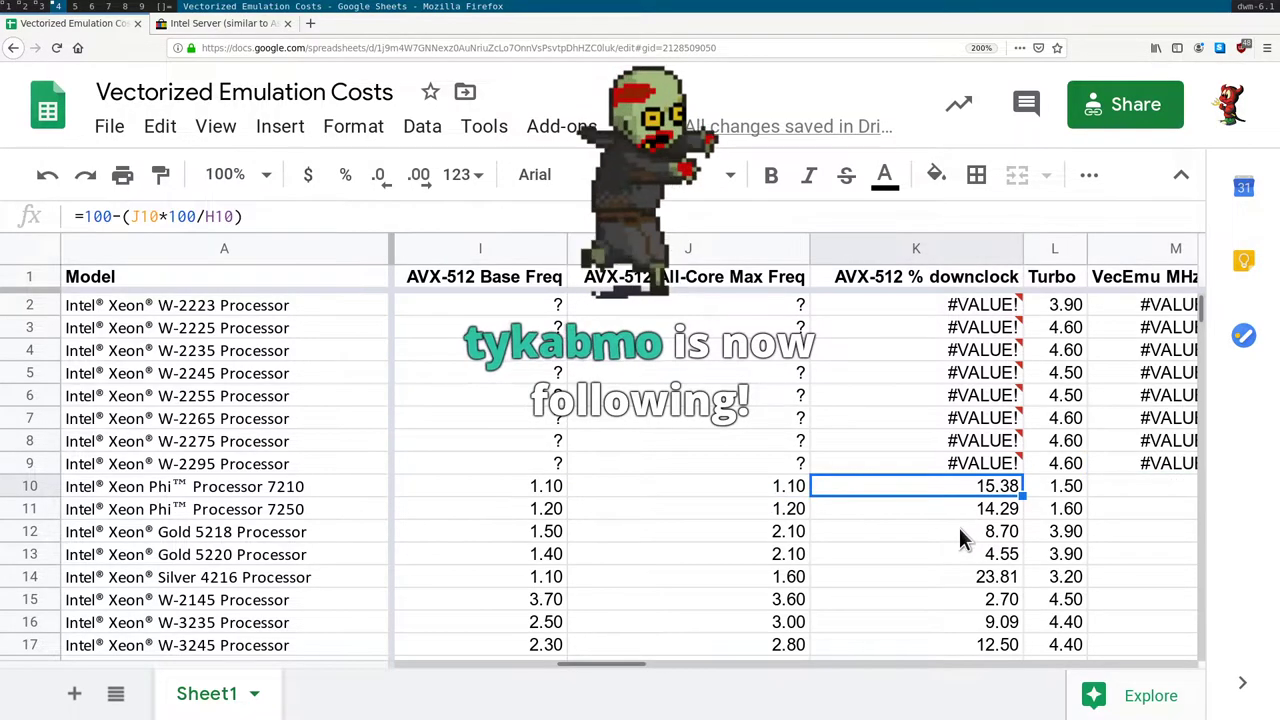
click(958, 530)
click(781, 528)
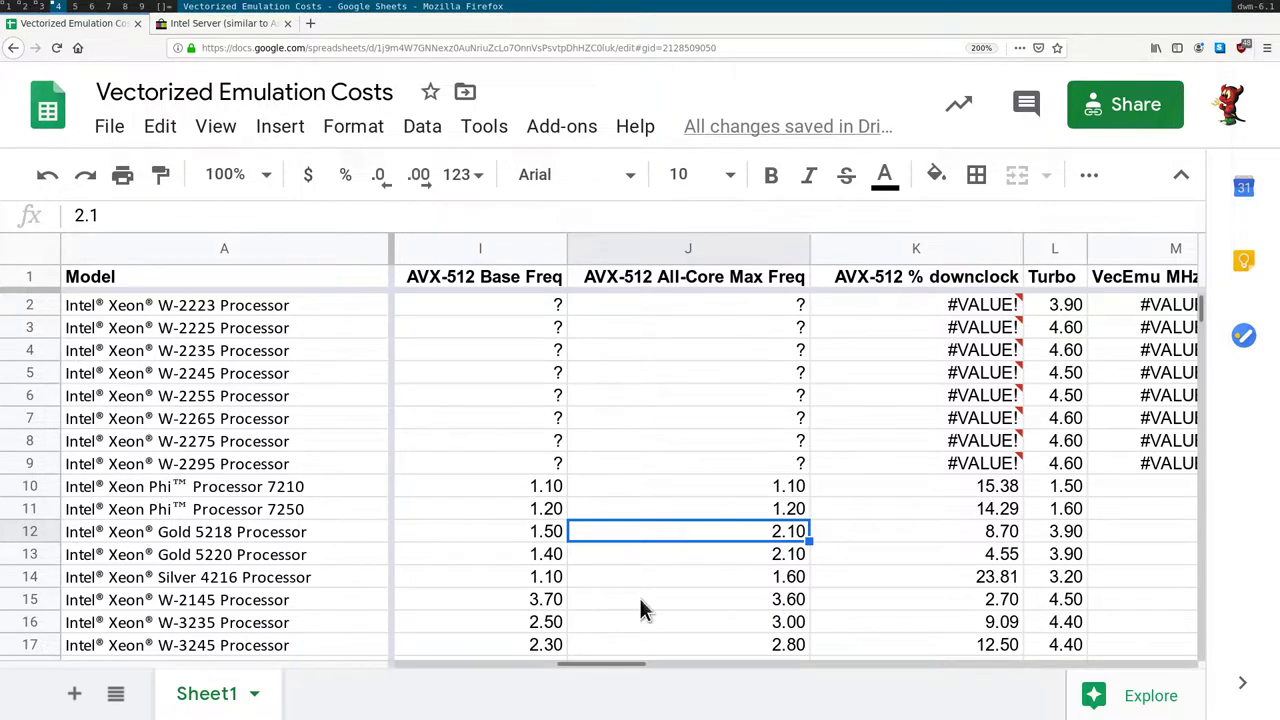
- Bring the Server VecEmu MHz/$ column into view and highlight 5218 in the Xeon Gold 5218's model name again
drag(637, 666, 850, 668)
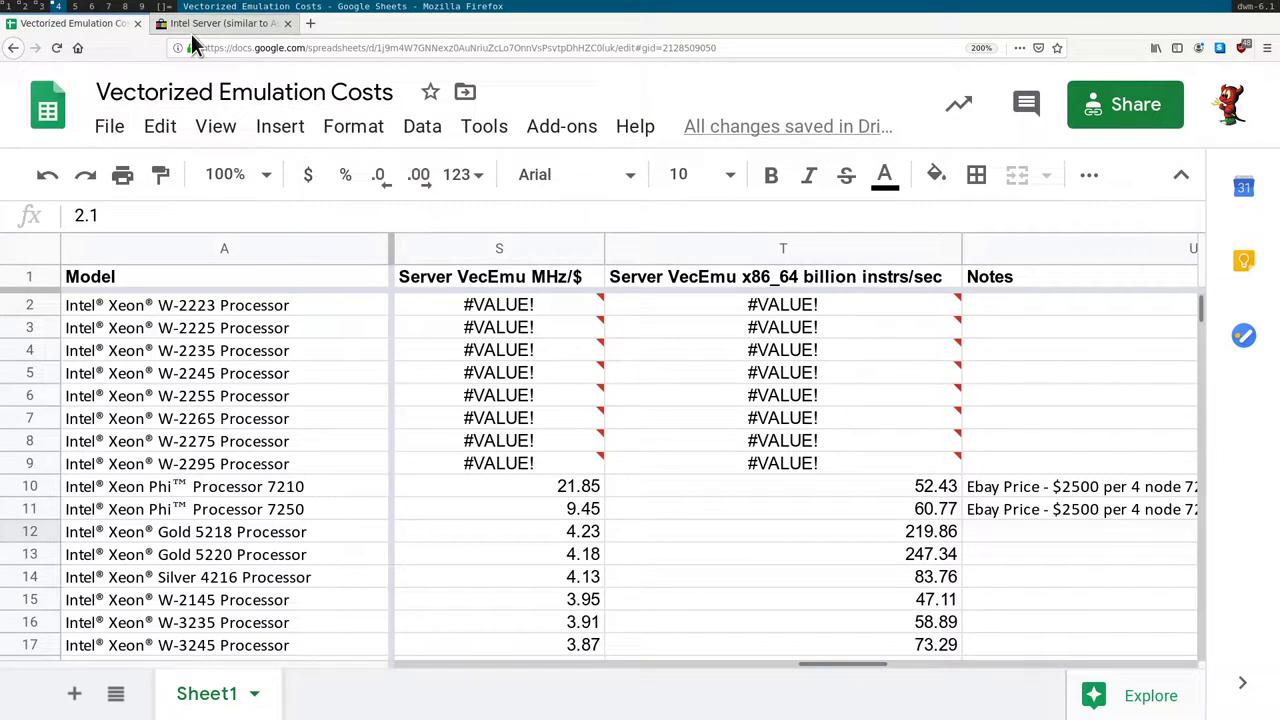
click(214, 532)
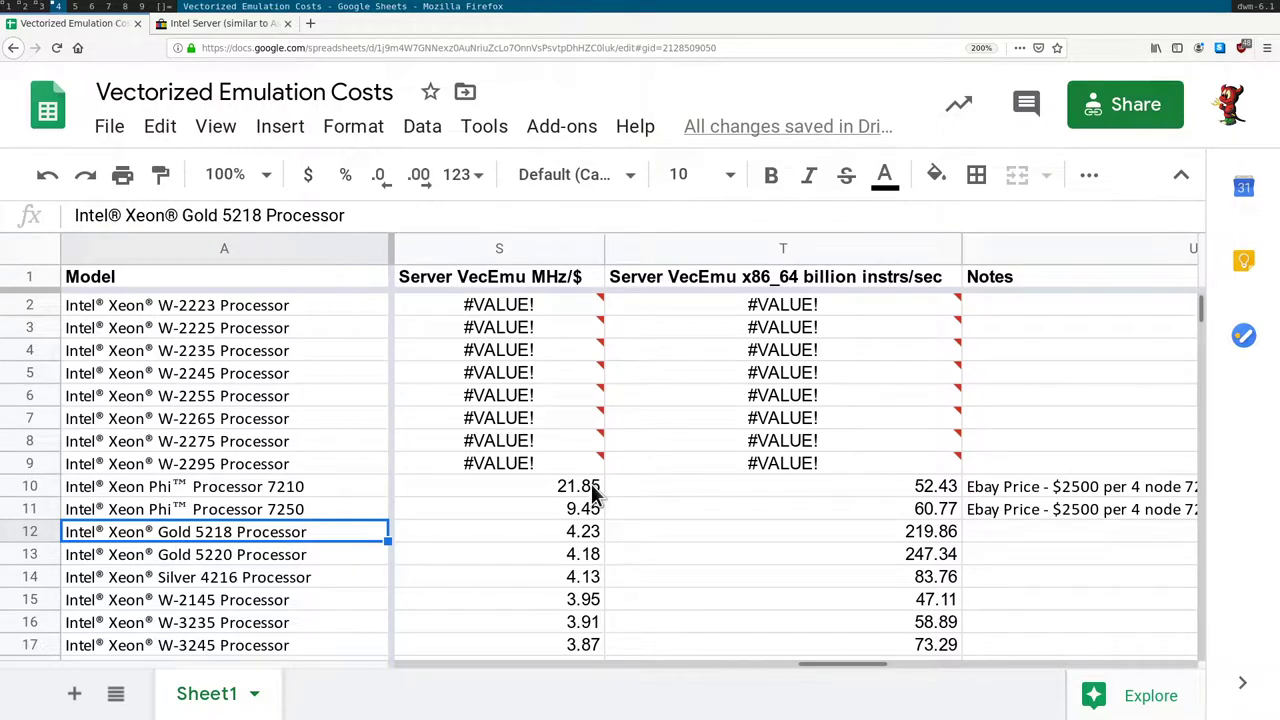
double_click(213, 541)
drag(197, 531, 231, 531)
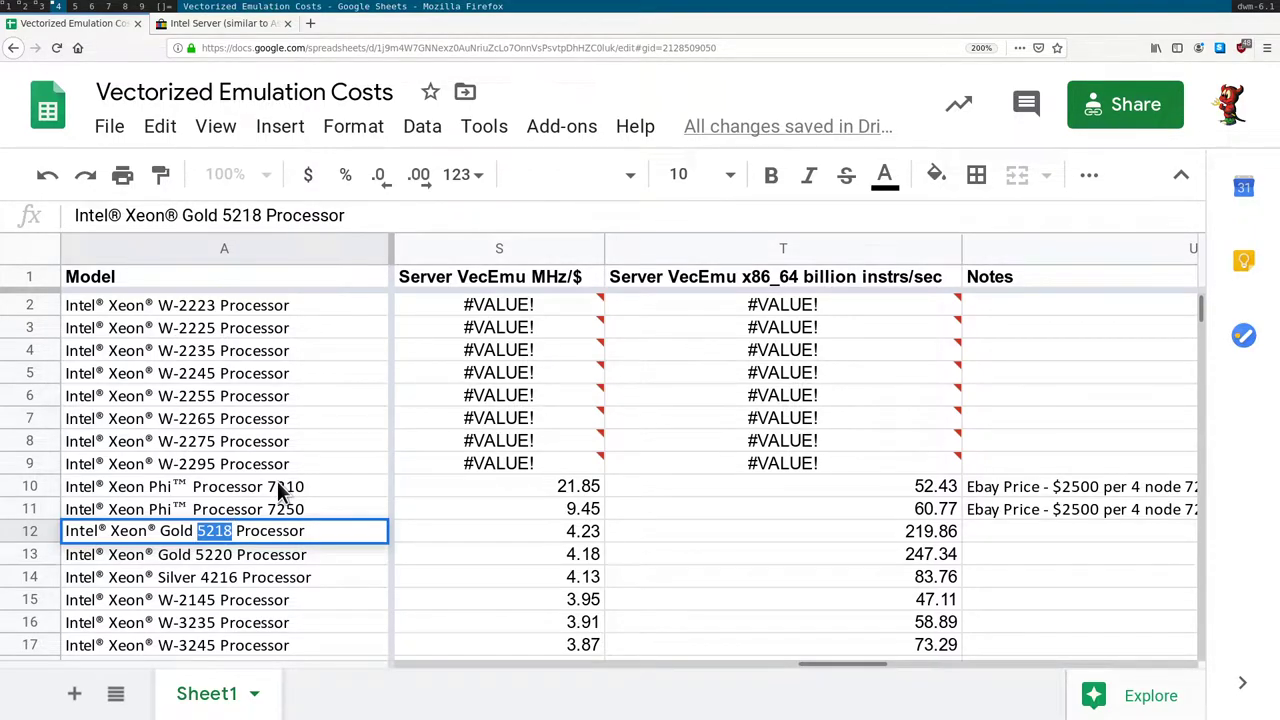
- Search the web for "gold 5218" in a new tab and open Intel's ARK page for the Xeon Gold 5218 Processor
click(310, 23)
text(gold 5218)
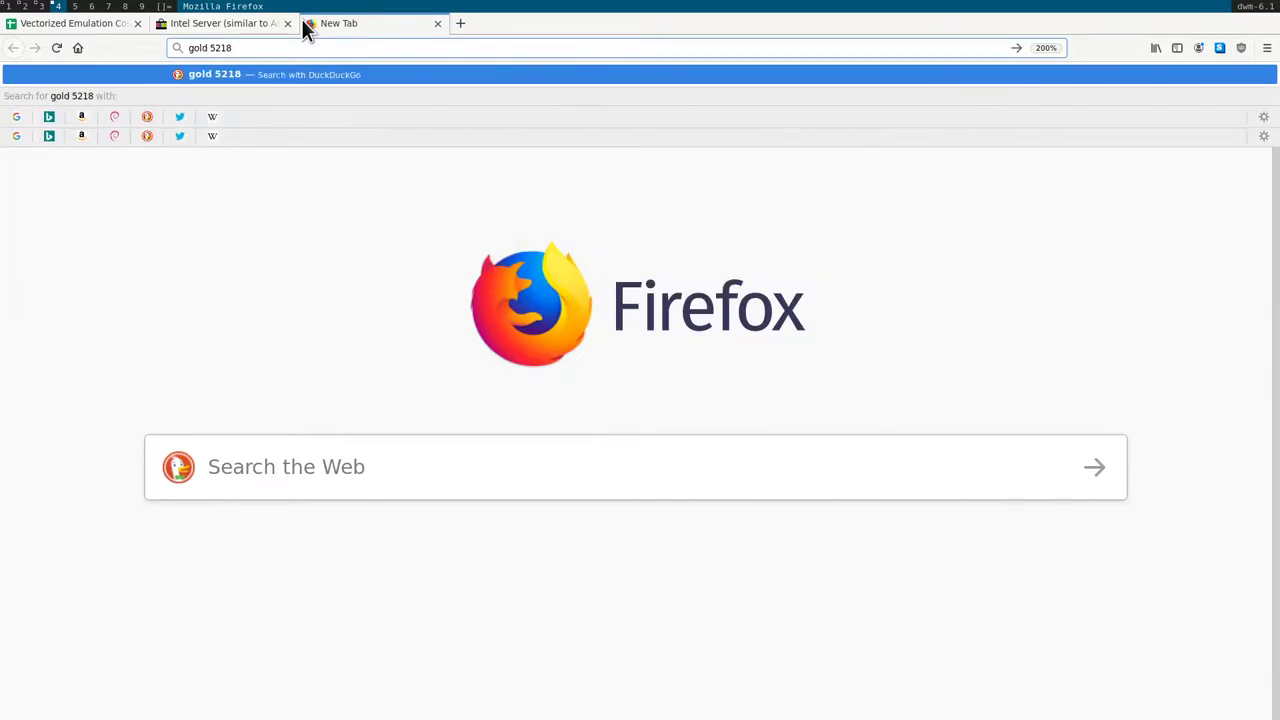
key(Return)
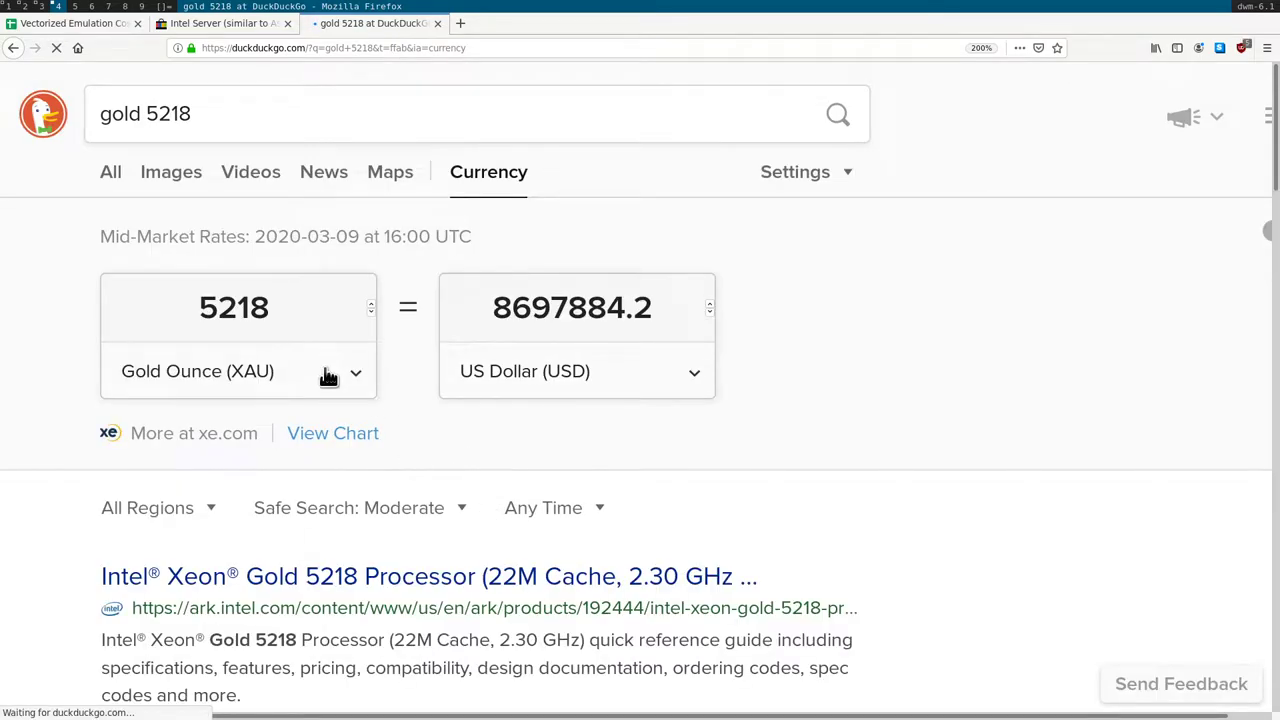
scroll(530, 505, down, 2)
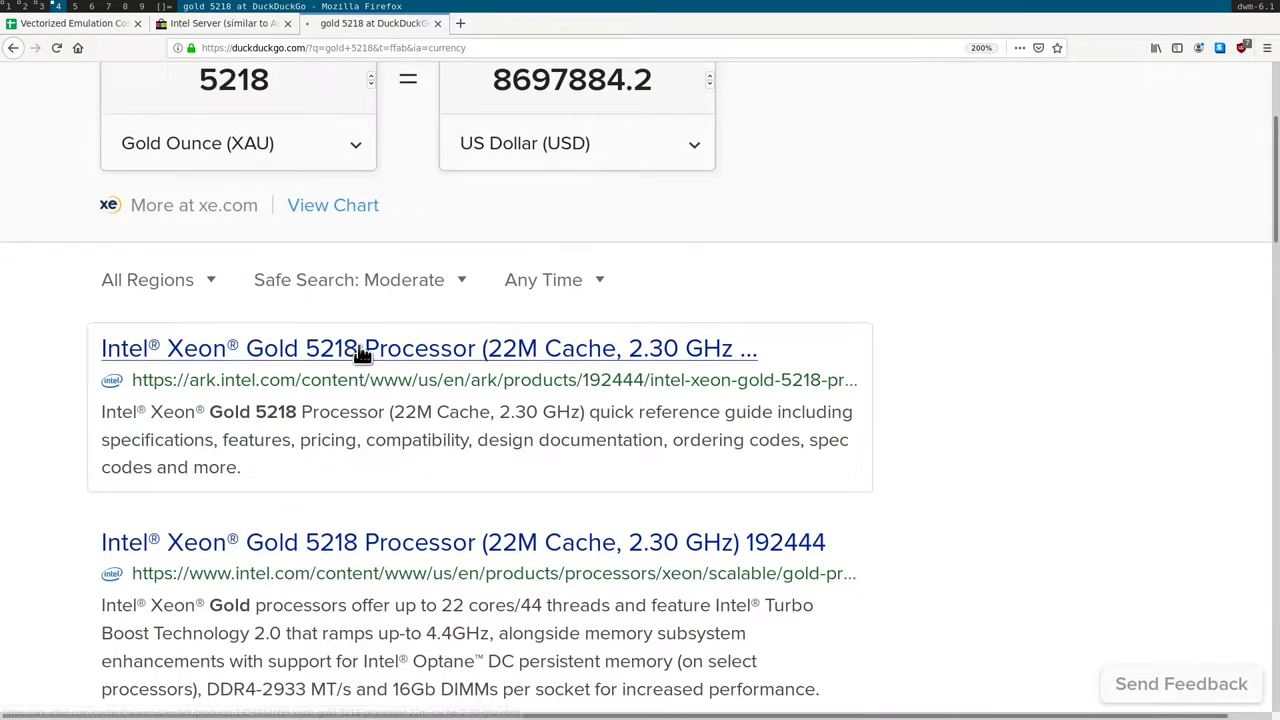
click(362, 350)
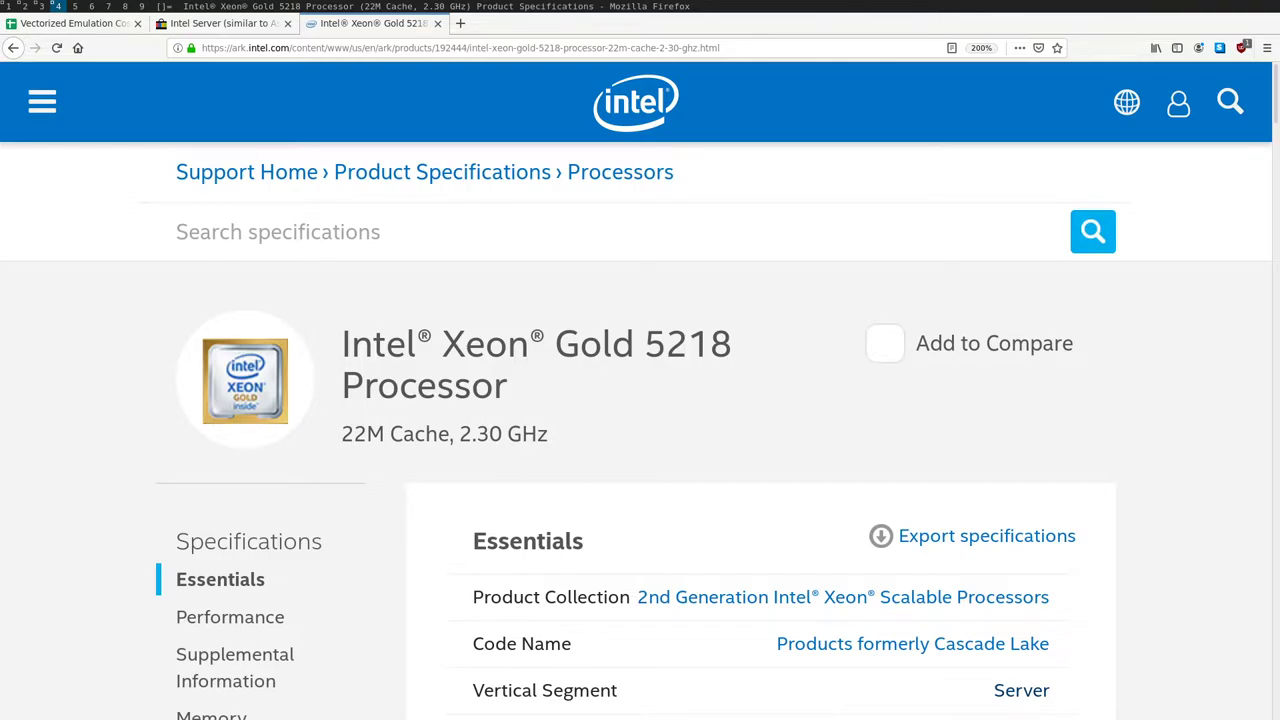
- Examine the Xeon Gold 5218's recommended price and performance specifications at normal page zoom
scroll(494, 540, down, 3)
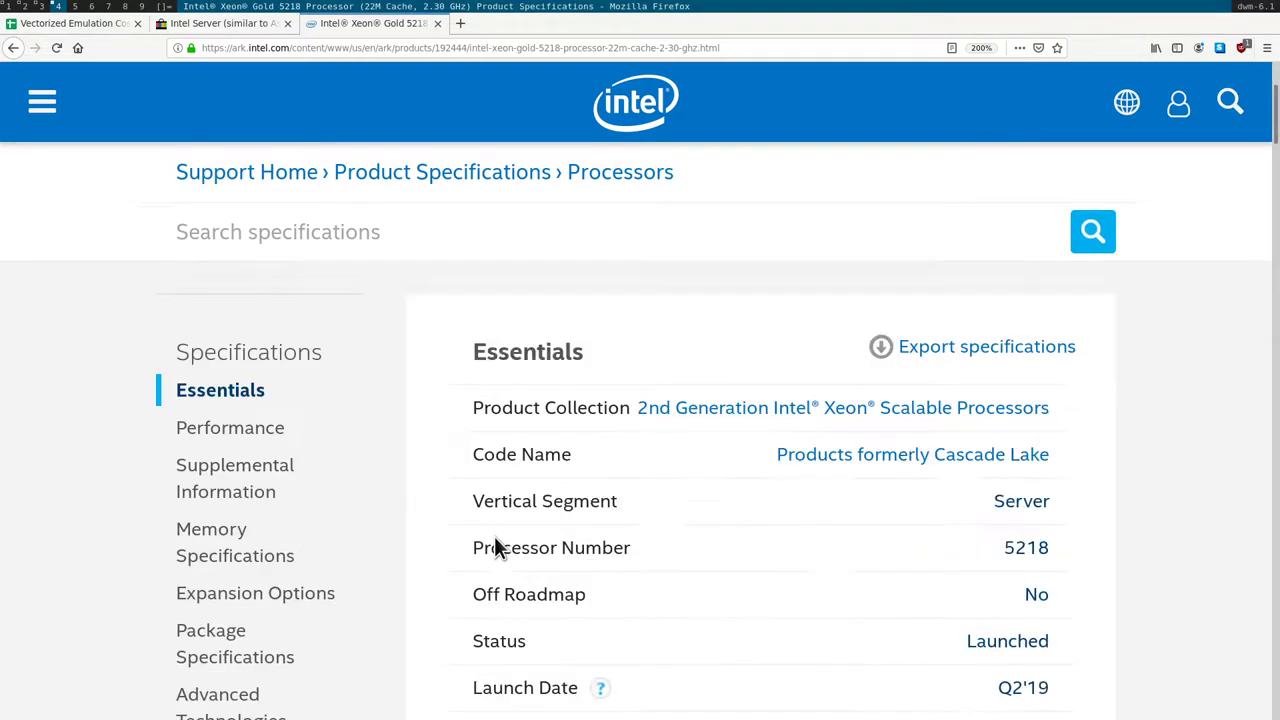
scroll(718, 516, down, 2)
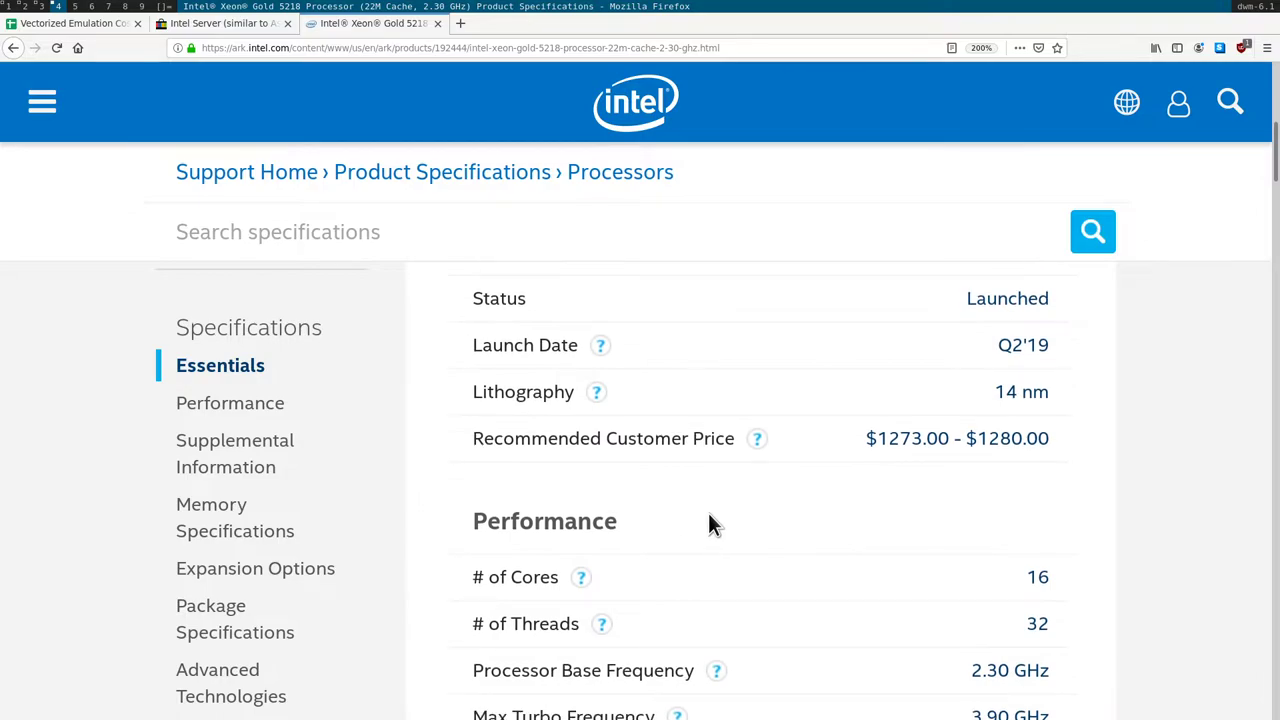
key(ctrl+0)
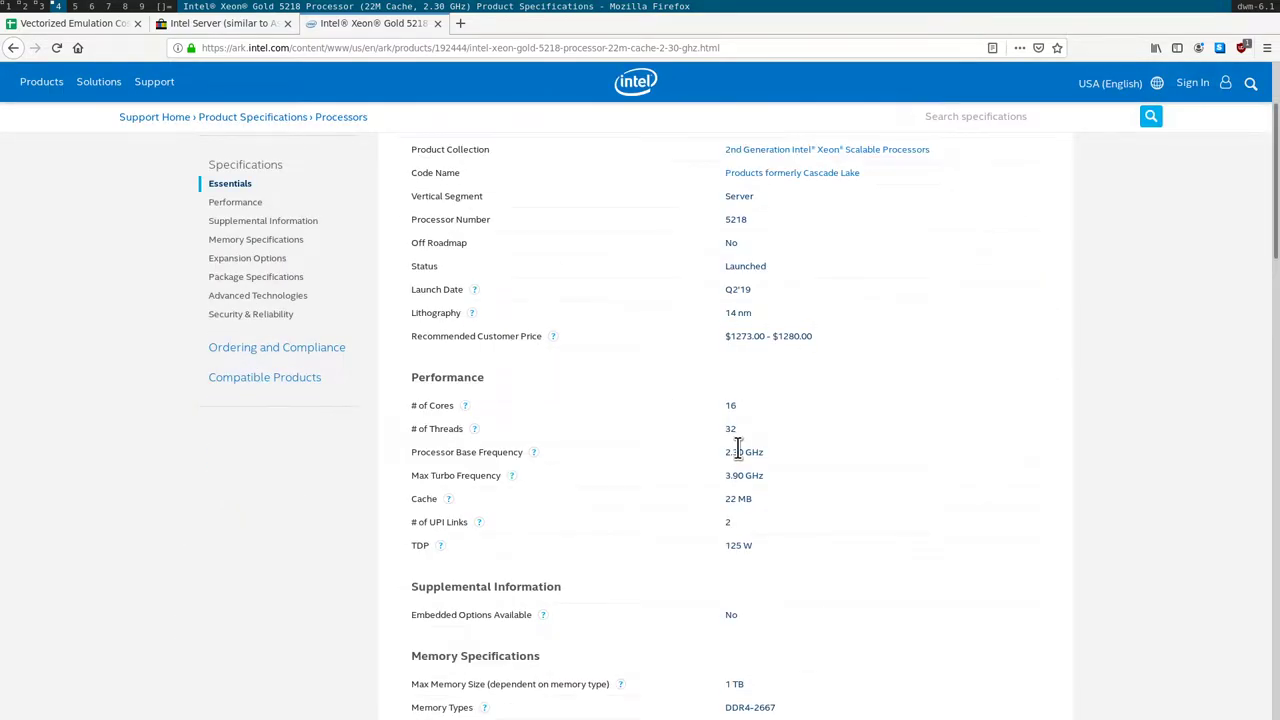
- Check the Xeon Gold 5218's maximum turbo frequency and number of cores in the Performance specifications
double_click(735, 475)
double_click(730, 406)
scroll(753, 504, down, 1)
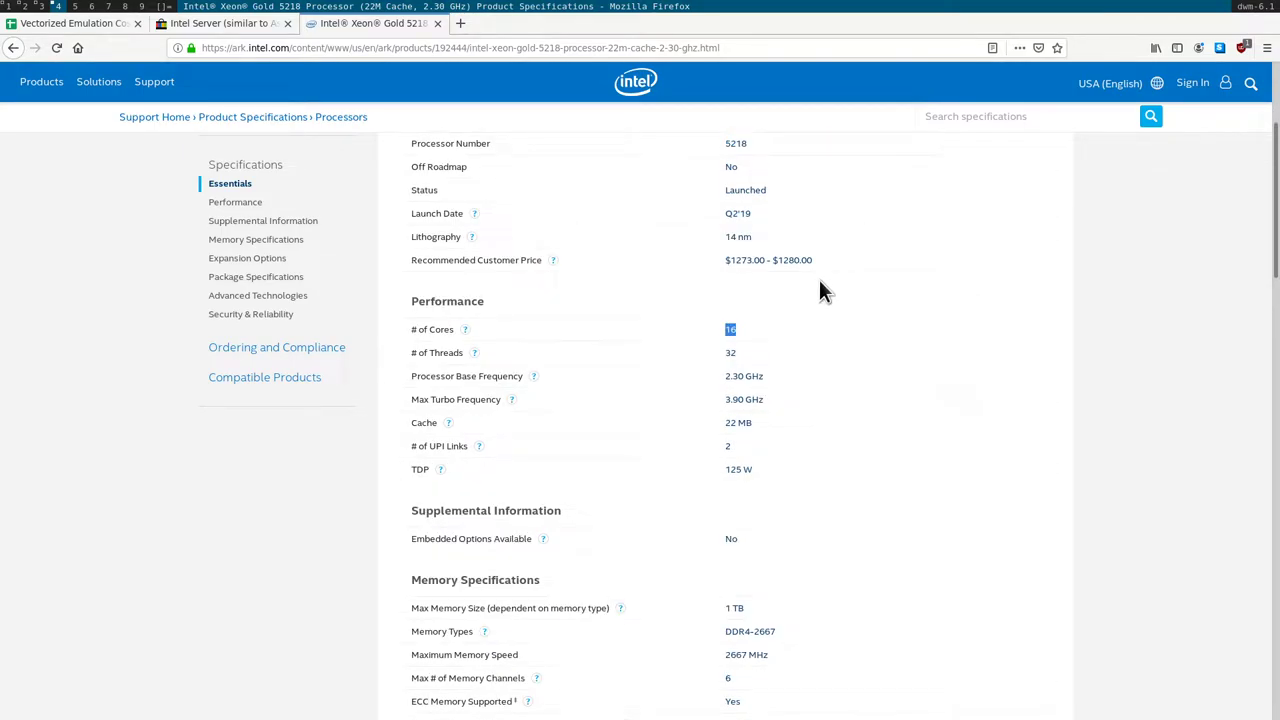
scroll(770, 306, down, 2)
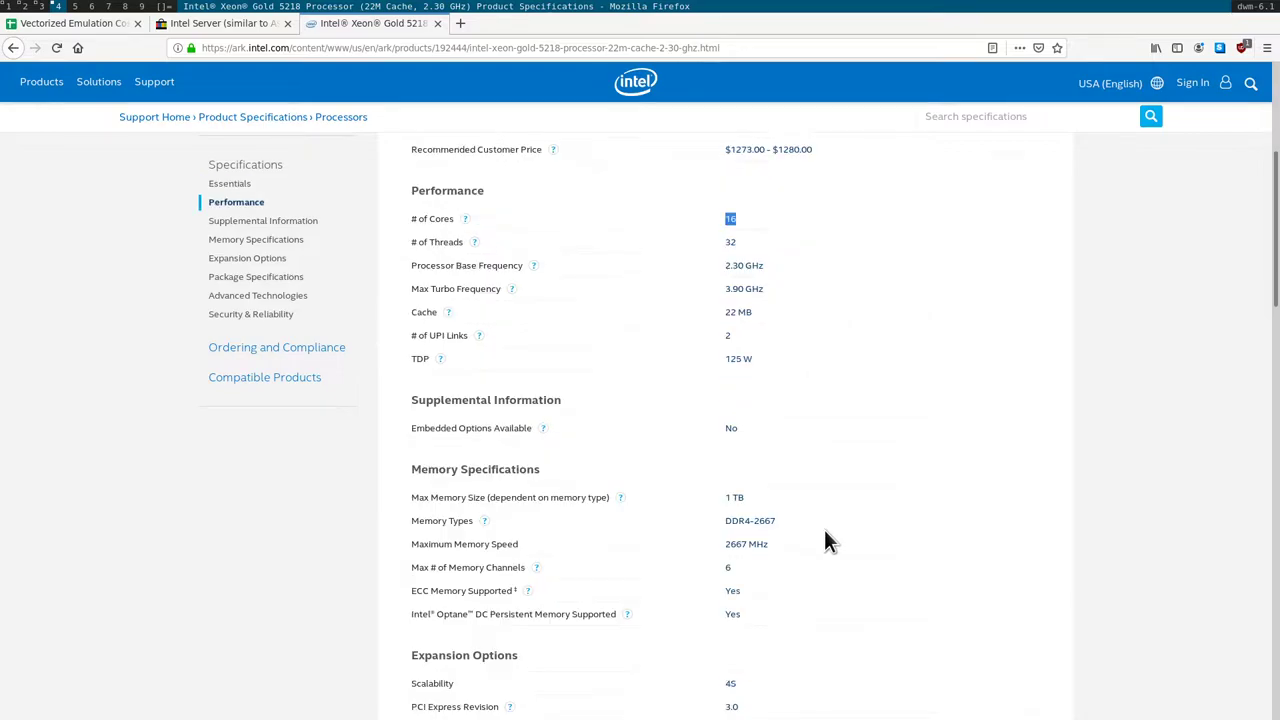
- Inspect the Xeon Gold 5218's memory types, maximum memory speed and maximum number of memory channels
drag(728, 517, 783, 522)
click(734, 541)
triple_click(734, 541)
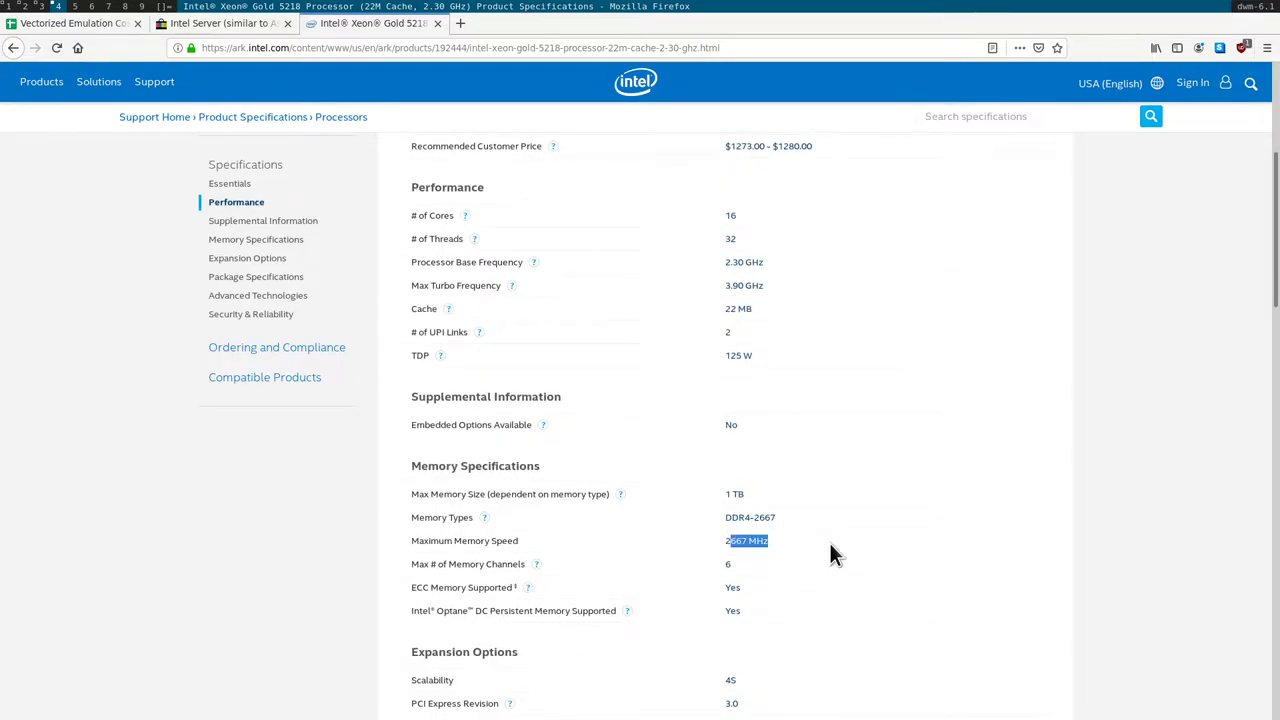
click(707, 566)
drag(469, 566, 757, 573)
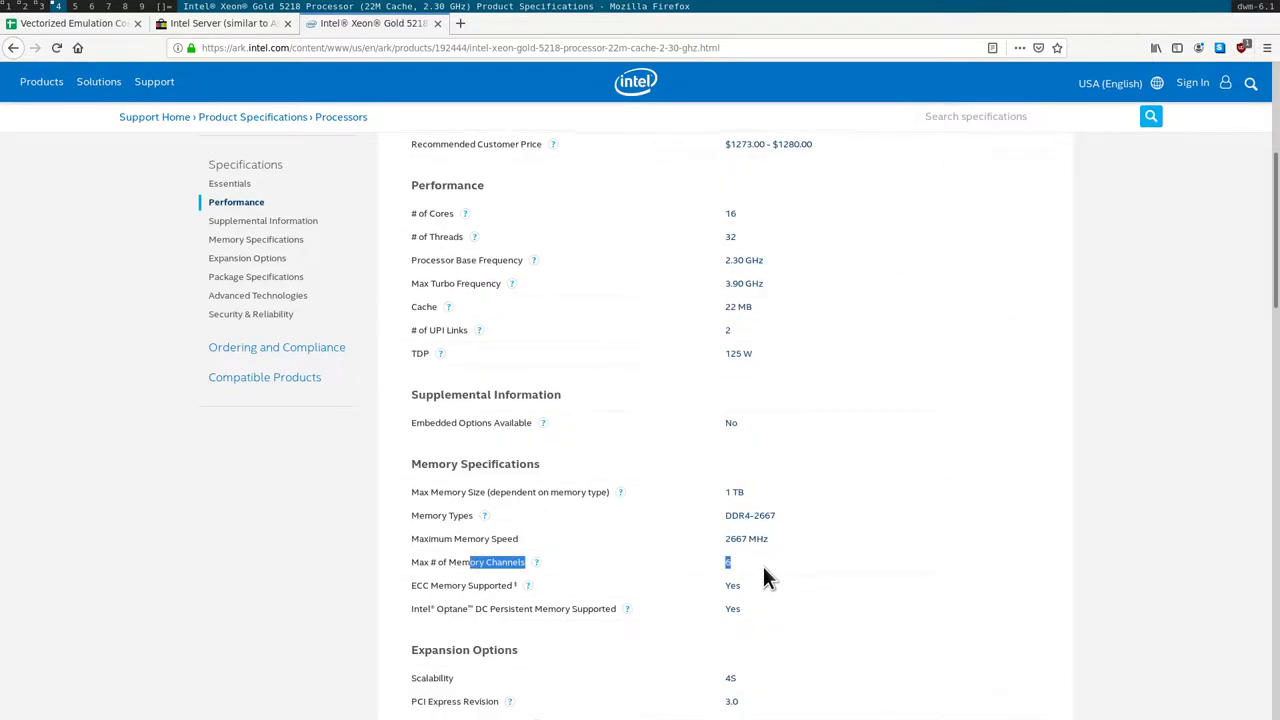
scroll(740, 500, down, 3)
click(747, 372)
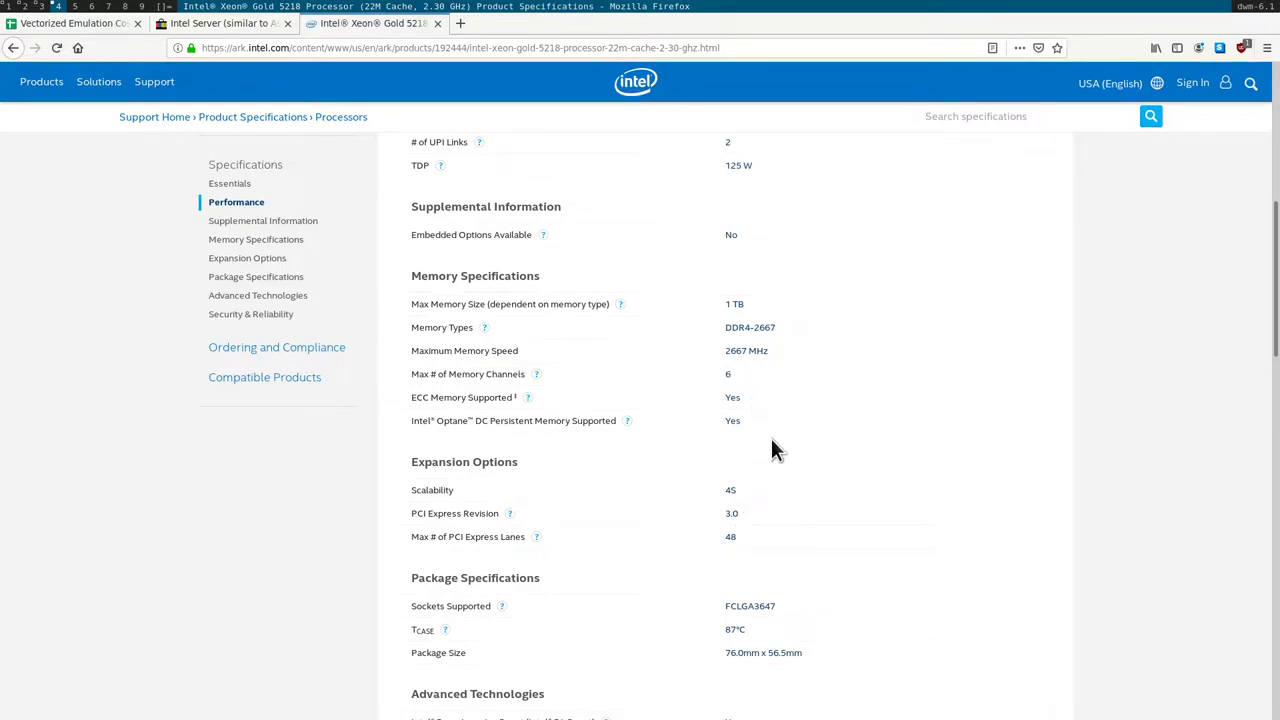
- Examine the Xeon Gold 5218's virtualization, Transactional Synchronization Extensions and number of AVX-512 FMA units under Advanced Technologies
scroll(773, 445, down, 4)
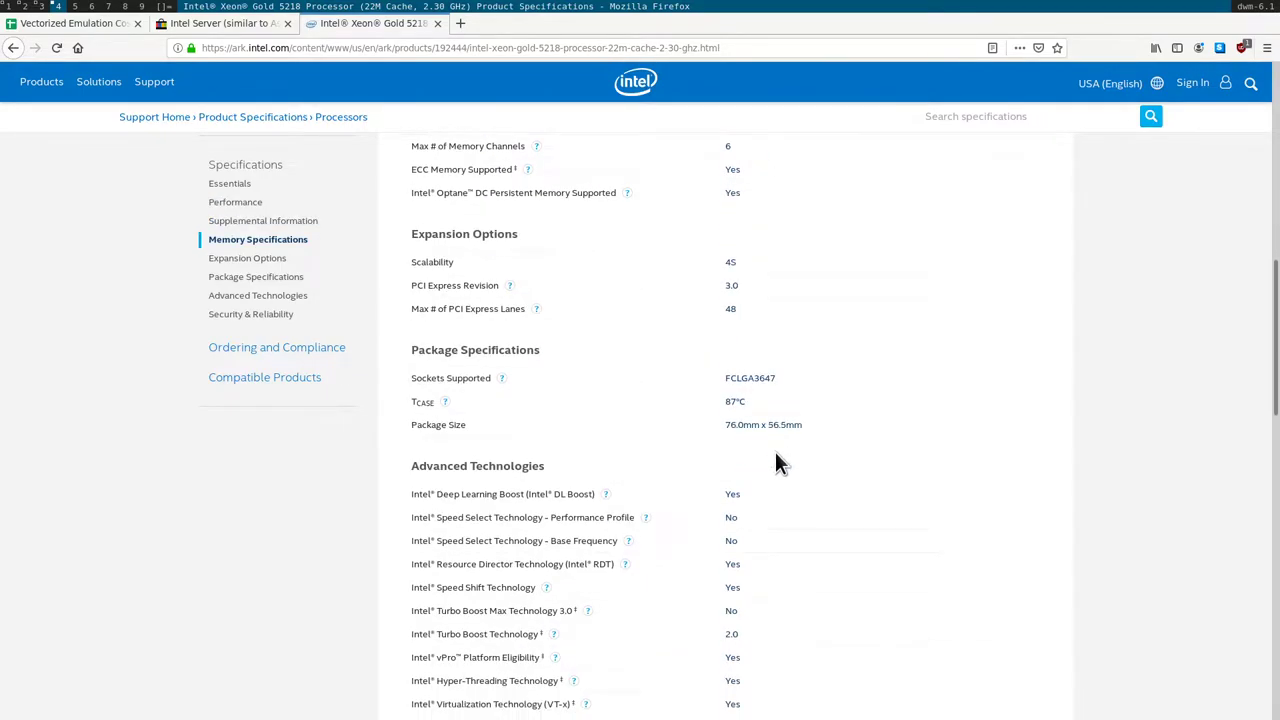
scroll(776, 457, down, 3)
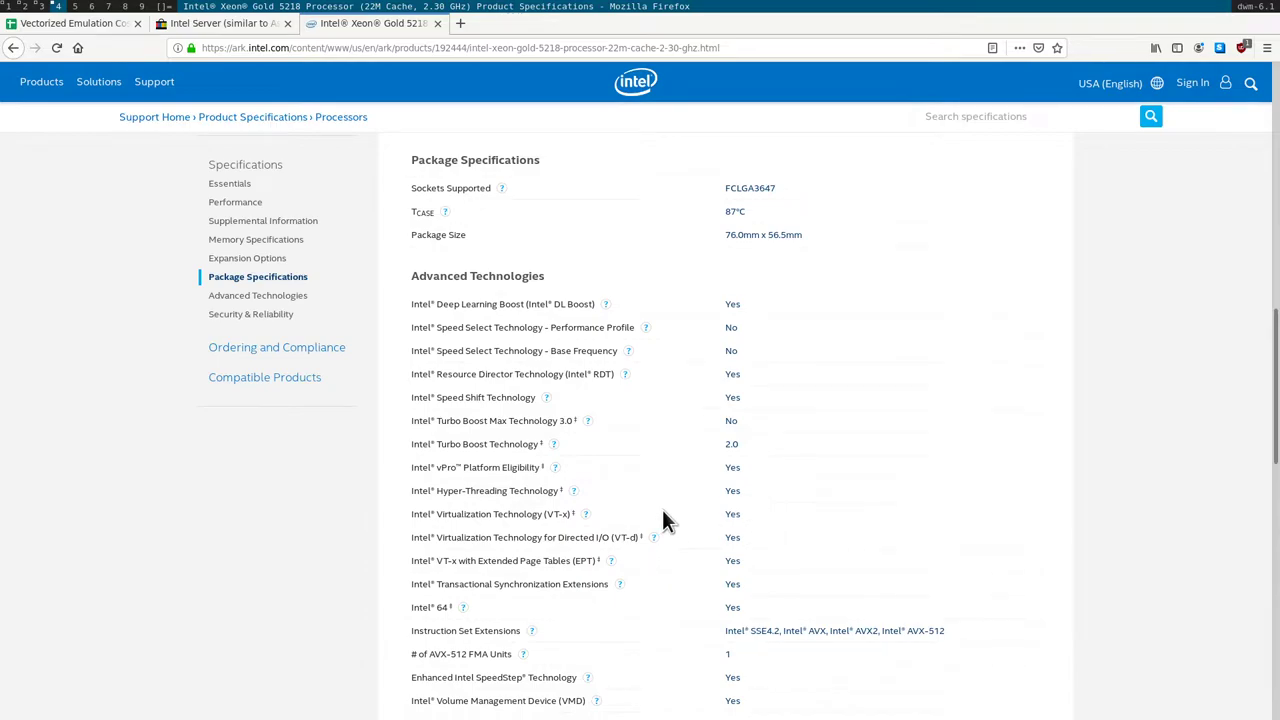
double_click(740, 515)
double_click(749, 562)
drag(763, 582, 629, 584)
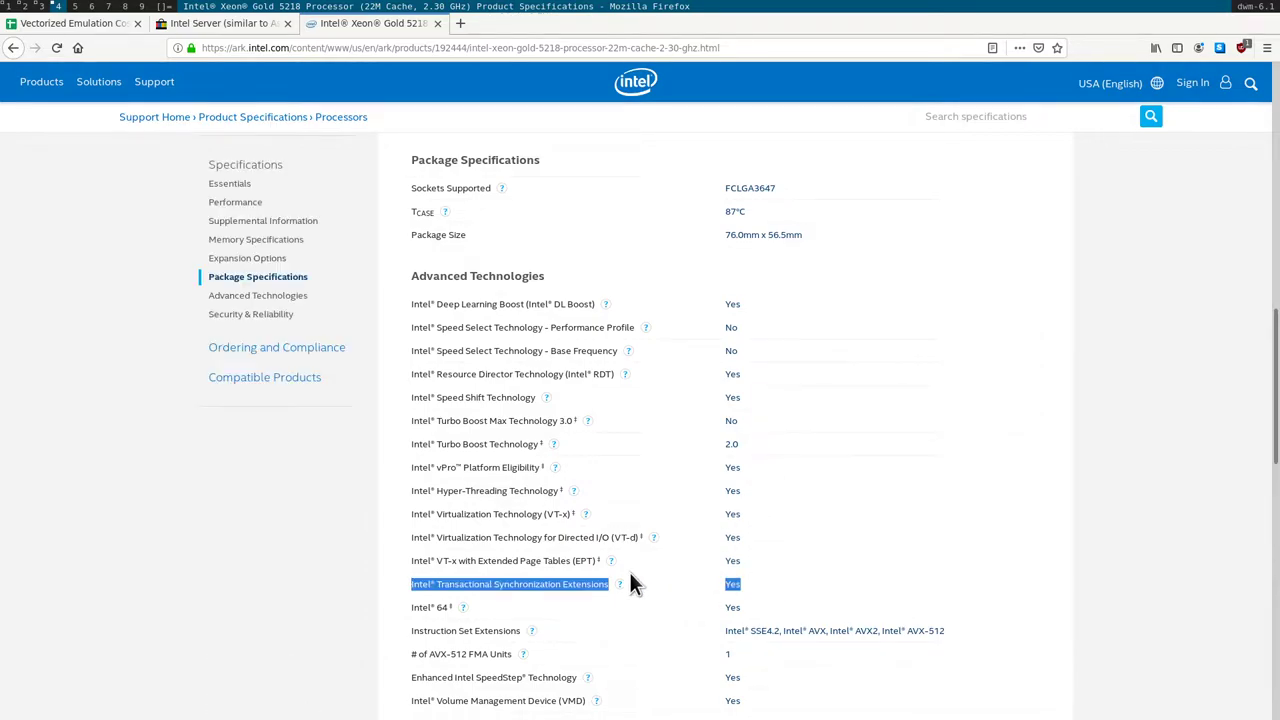
click(834, 557)
scroll(794, 563, down, 2)
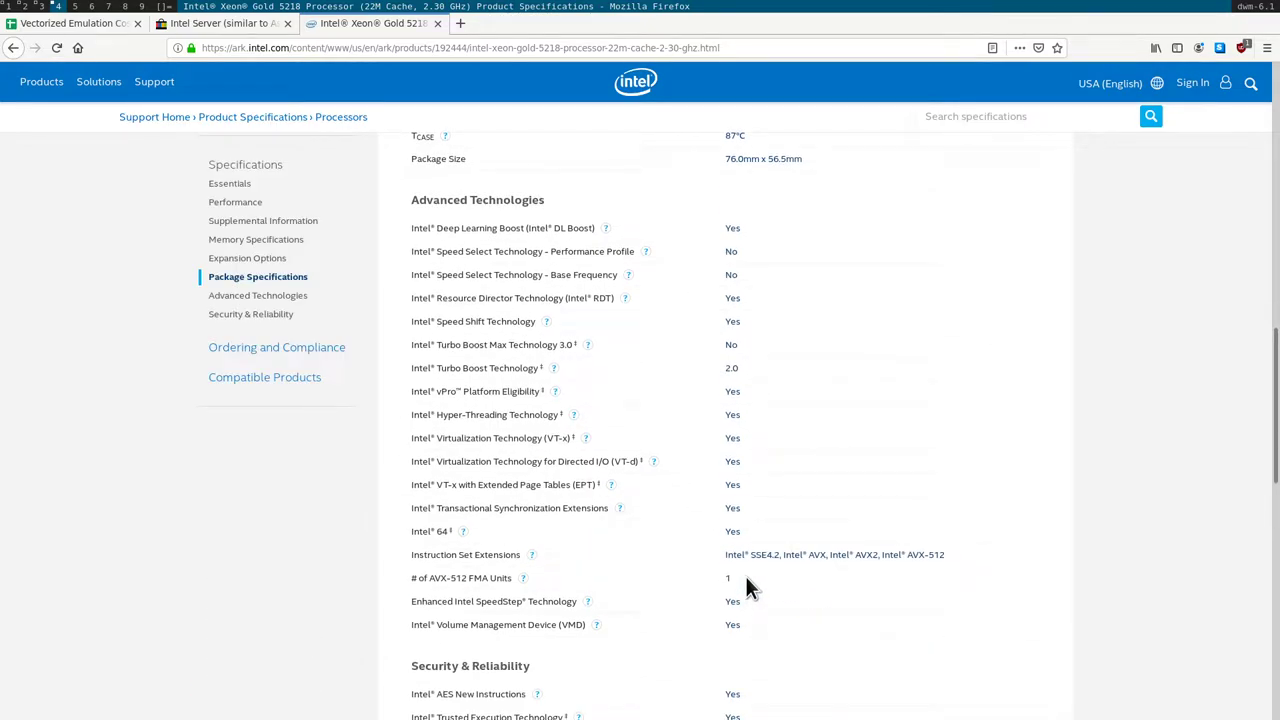
double_click(727, 579)
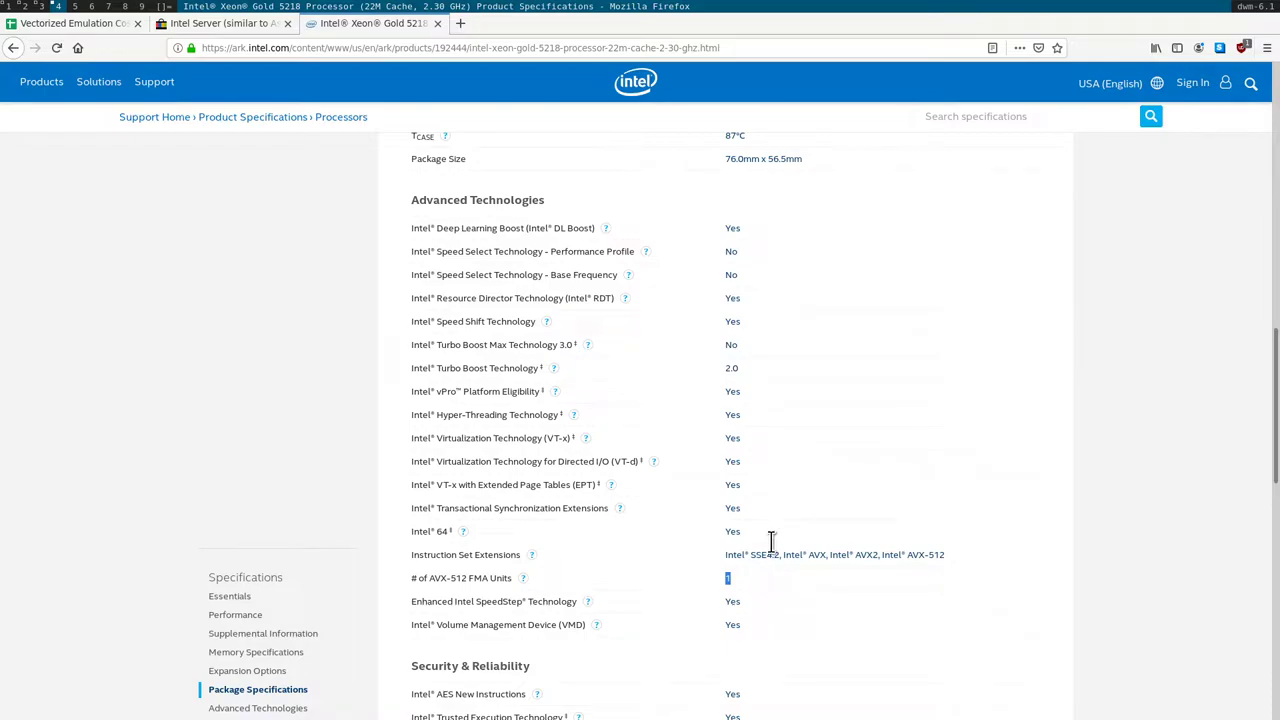
scroll(774, 513, up, 1)
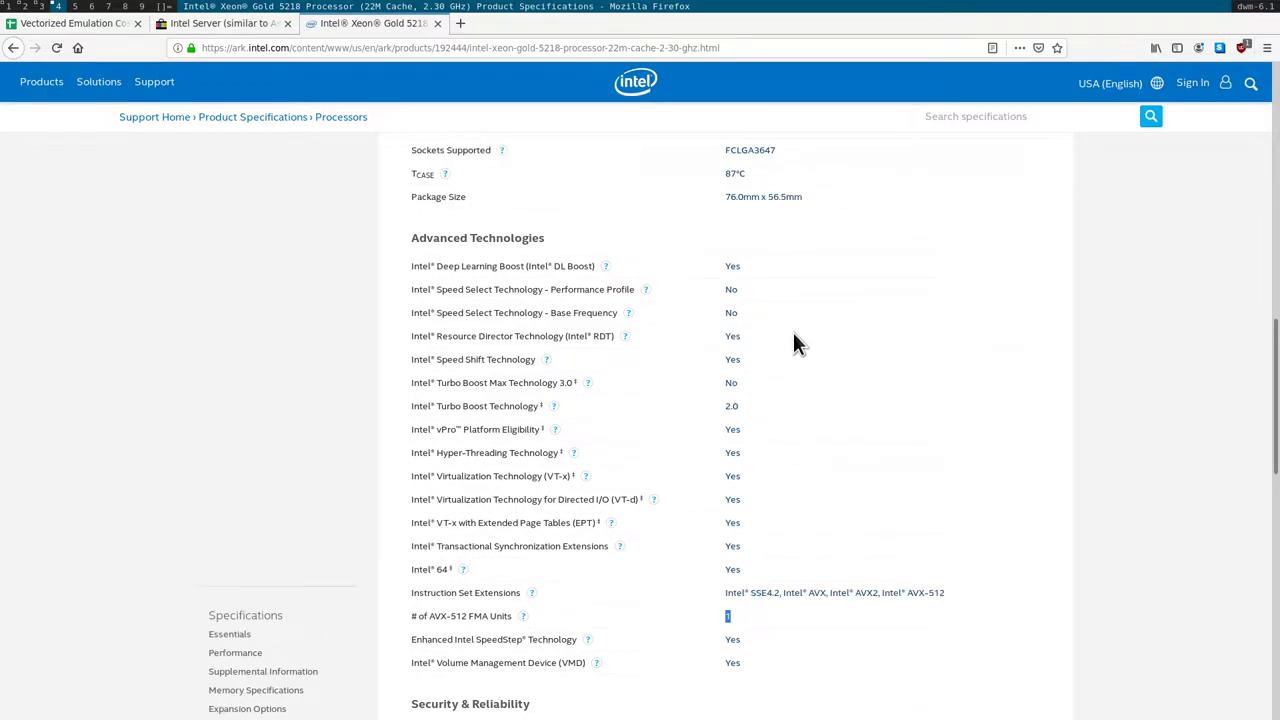
click(212, 22)
click(300, 24)
click(43, 7)
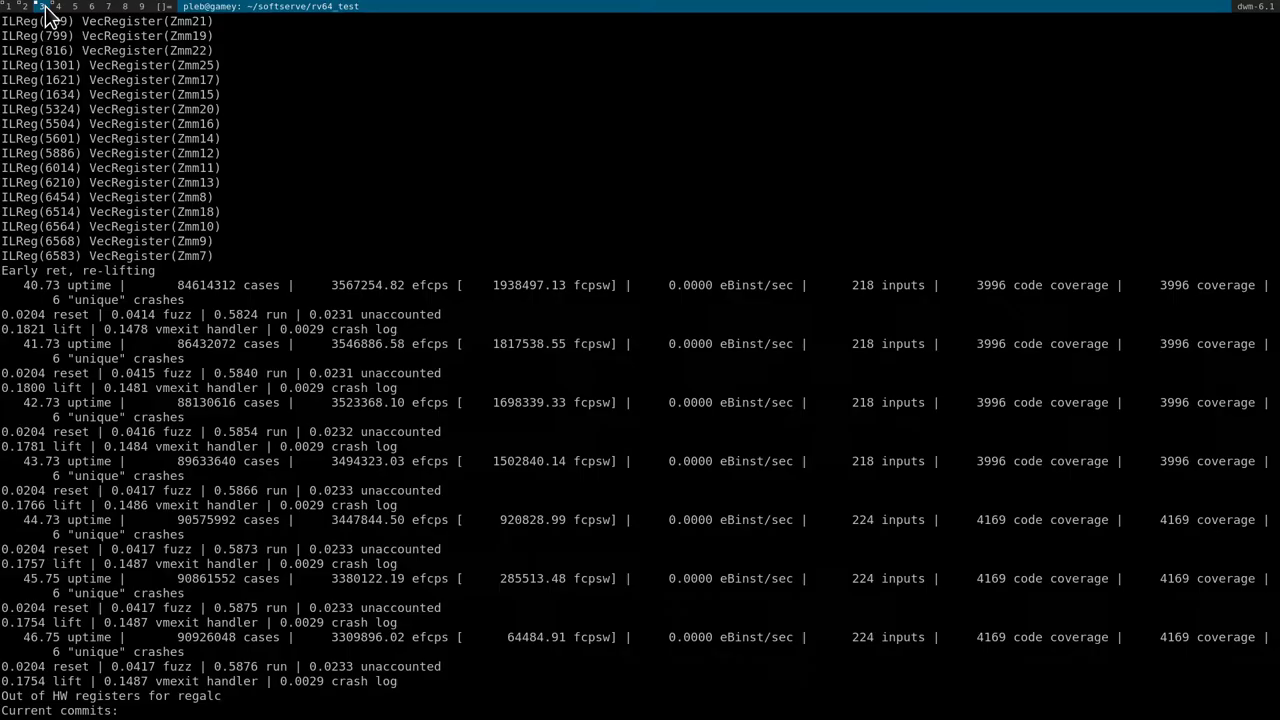
click(14, 7)
click(22, 7)
click(57, 7)
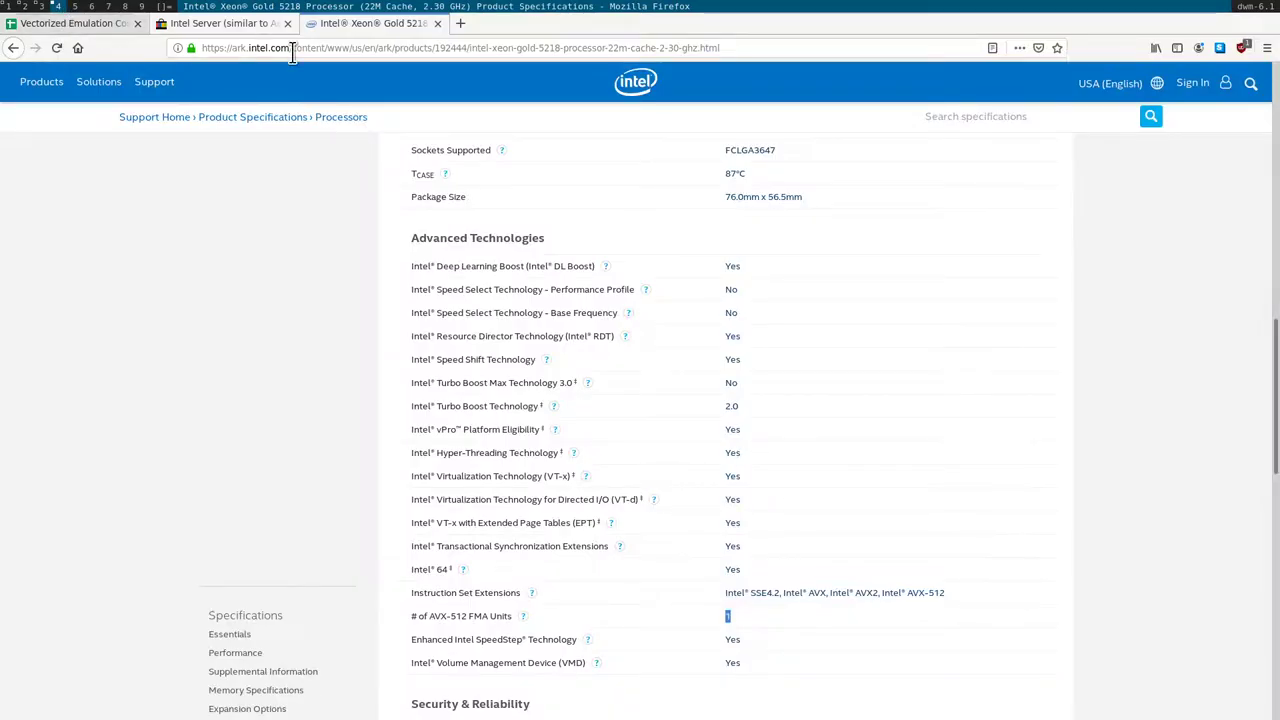
click(215, 24)
click(305, 24)
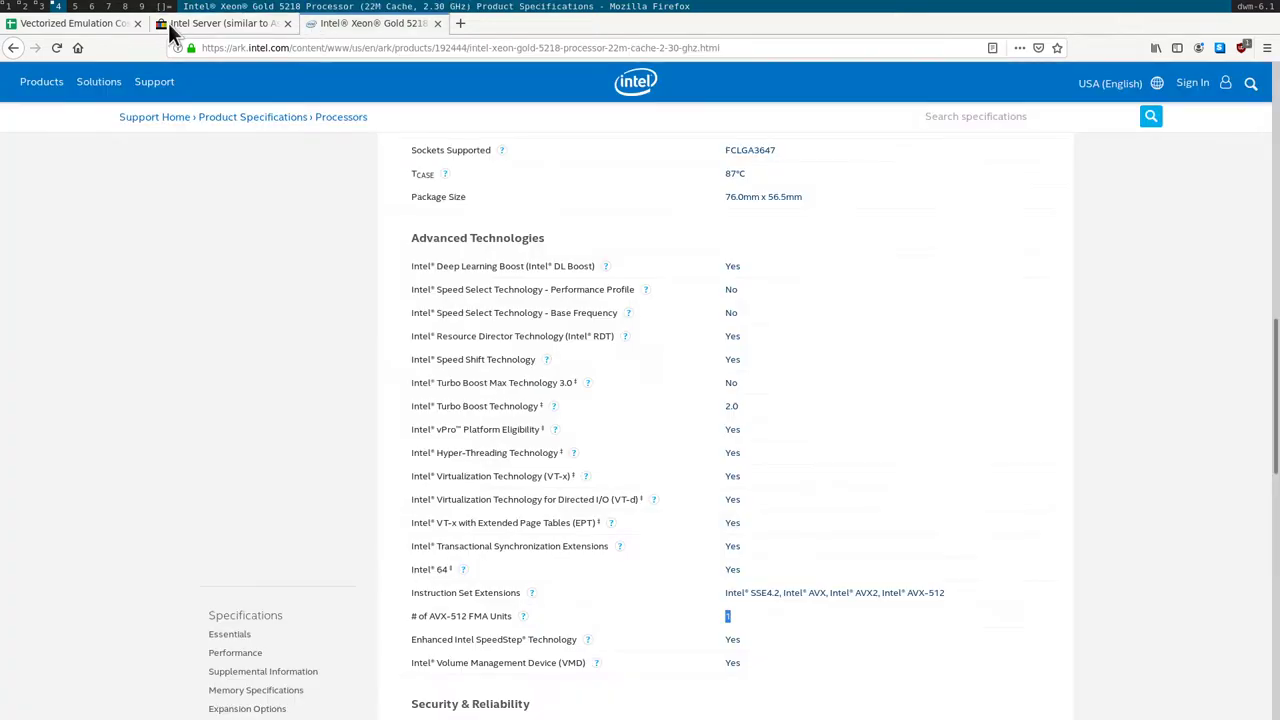
- Return to the Vectorized Emulation Costs spreadsheet and highlight 5220 in the Xeon Gold 5220's model name
click(70, 23)
click(228, 560)
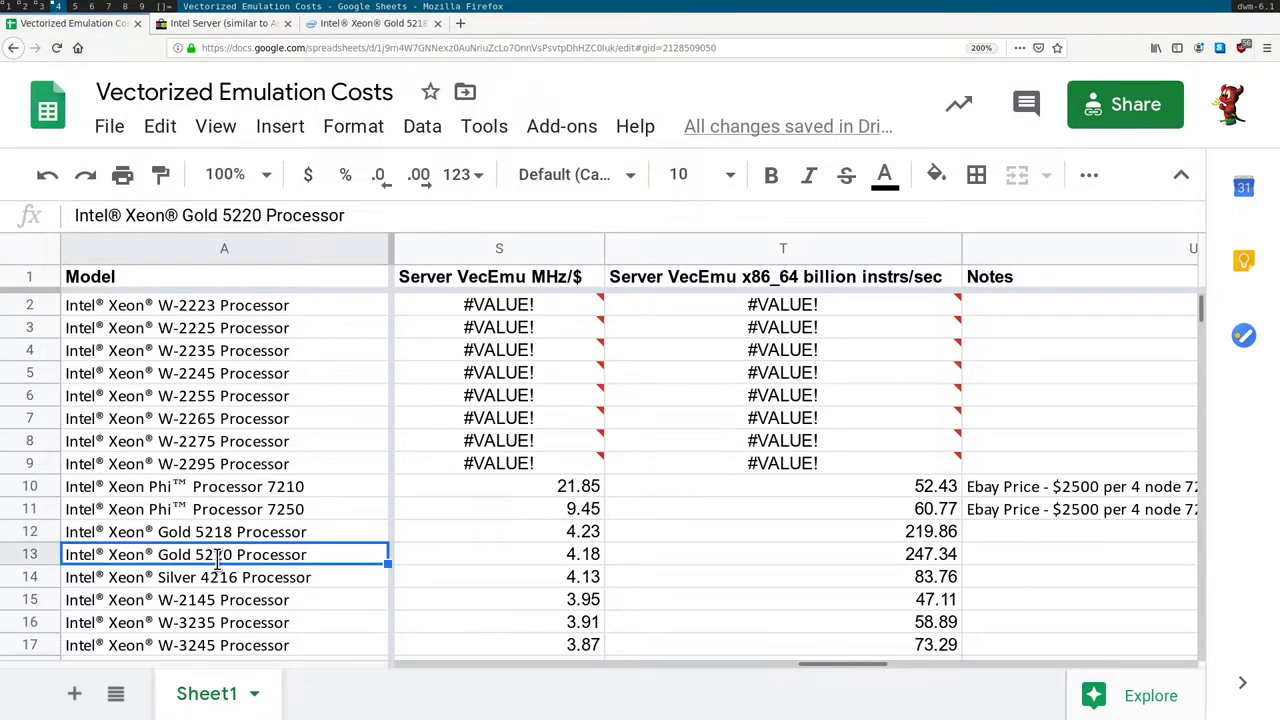
double_click(218, 555)
- Search the web for "xeon 5220" in place of the 5218 page and open Intel's ARK page for the Xeon Gold 5220
click(365, 23)
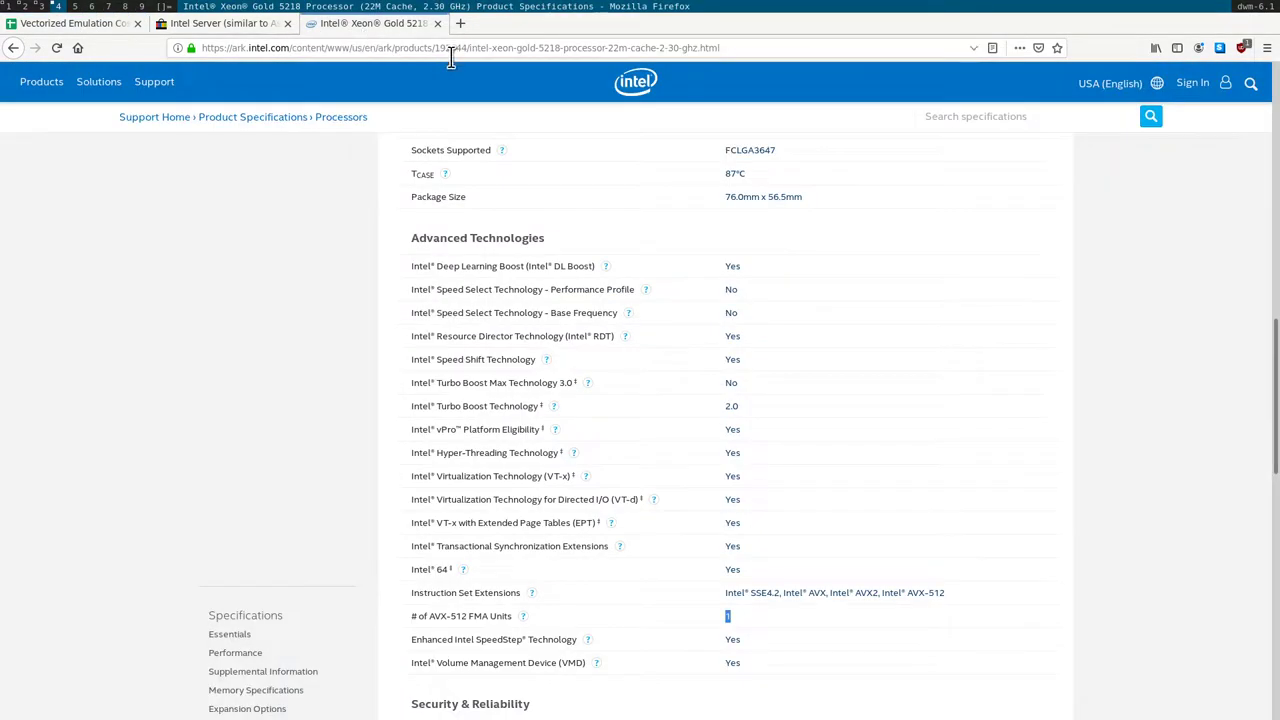
scroll(514, 145, up, 4)
scroll(397, 178, up, 3)
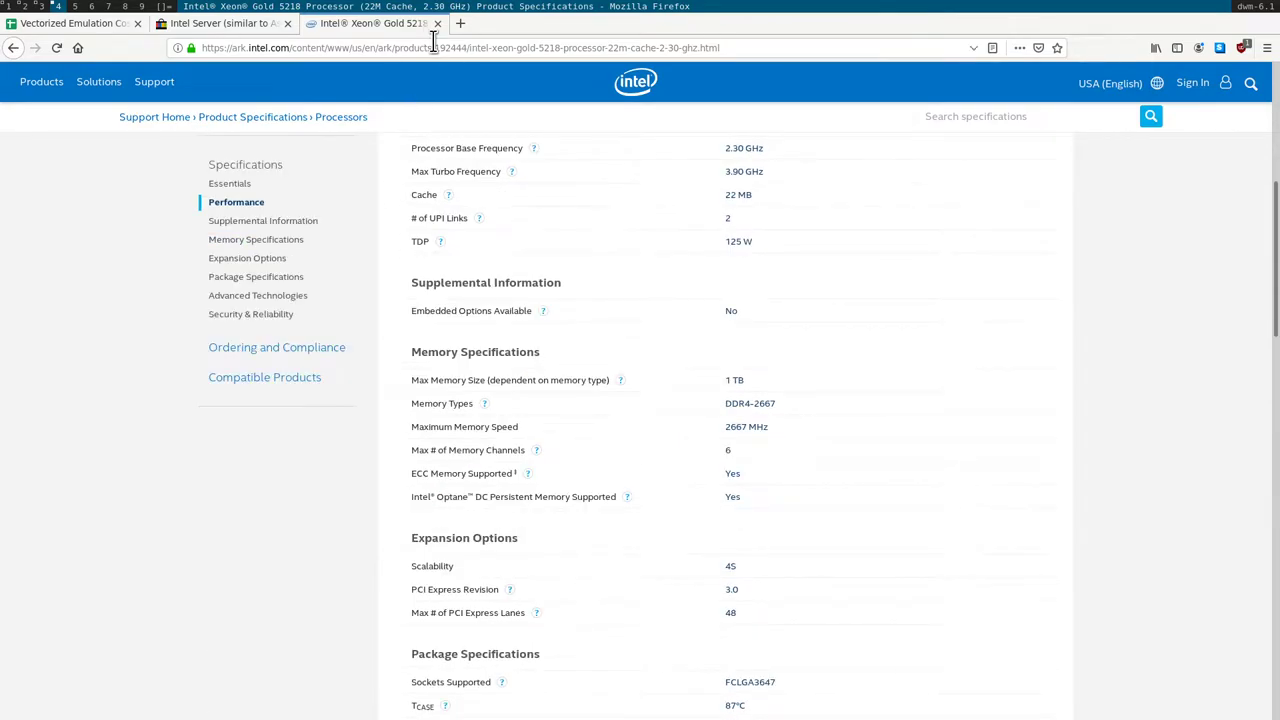
click(432, 47)
text(xeon 5220)
key(Return)
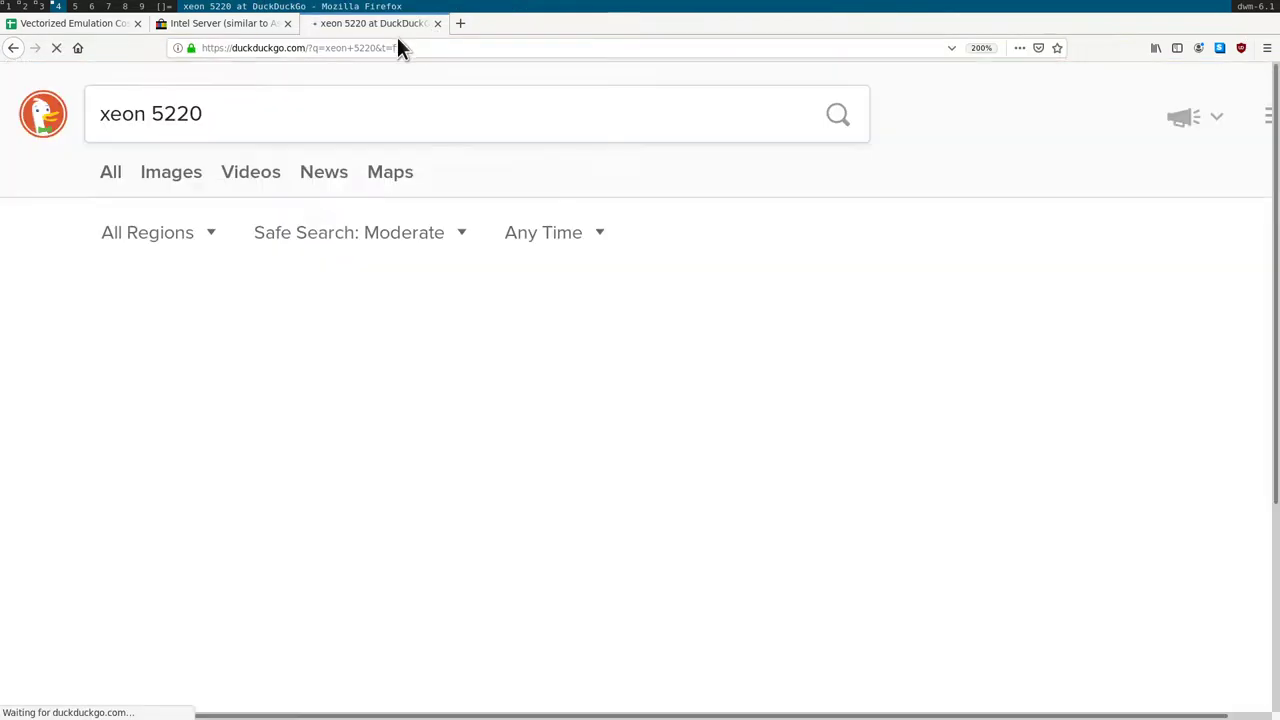
click(280, 305)
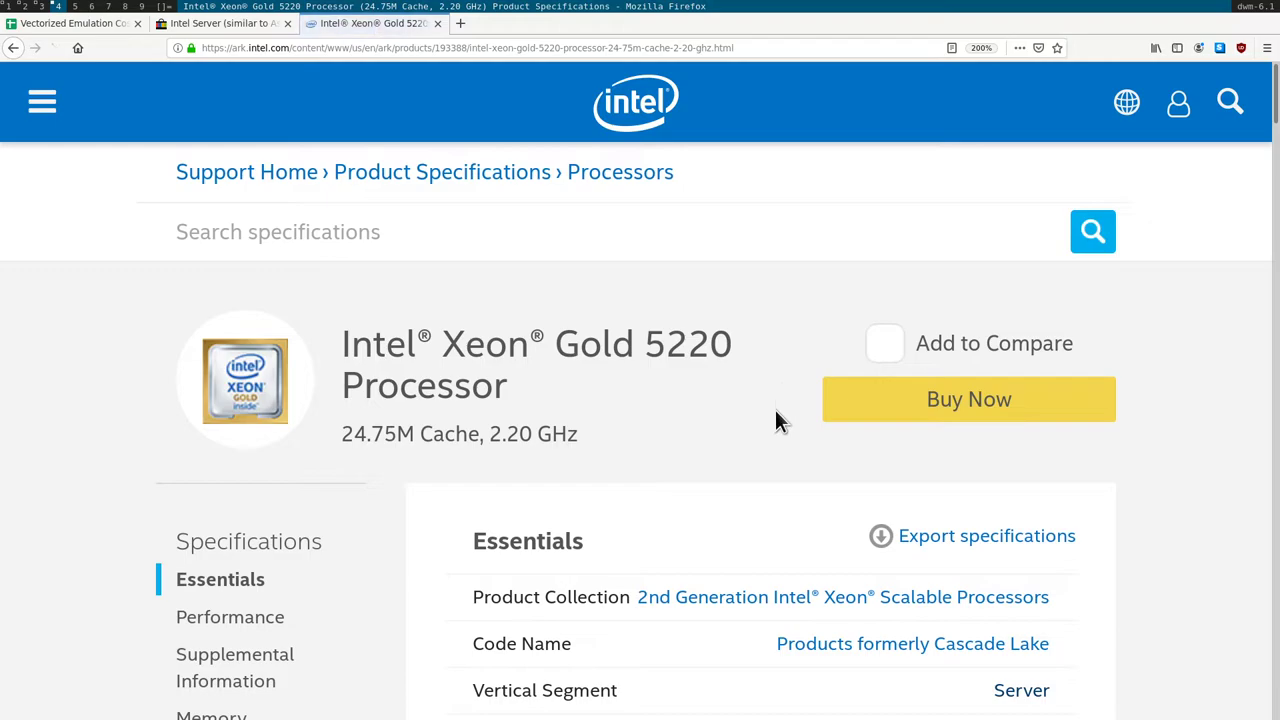
- Check the number of AVX-512 FMA units in the Xeon Gold 5220's Advanced Technologies specifications
scroll(800, 460, down, 10)
scroll(814, 480, down, 5)
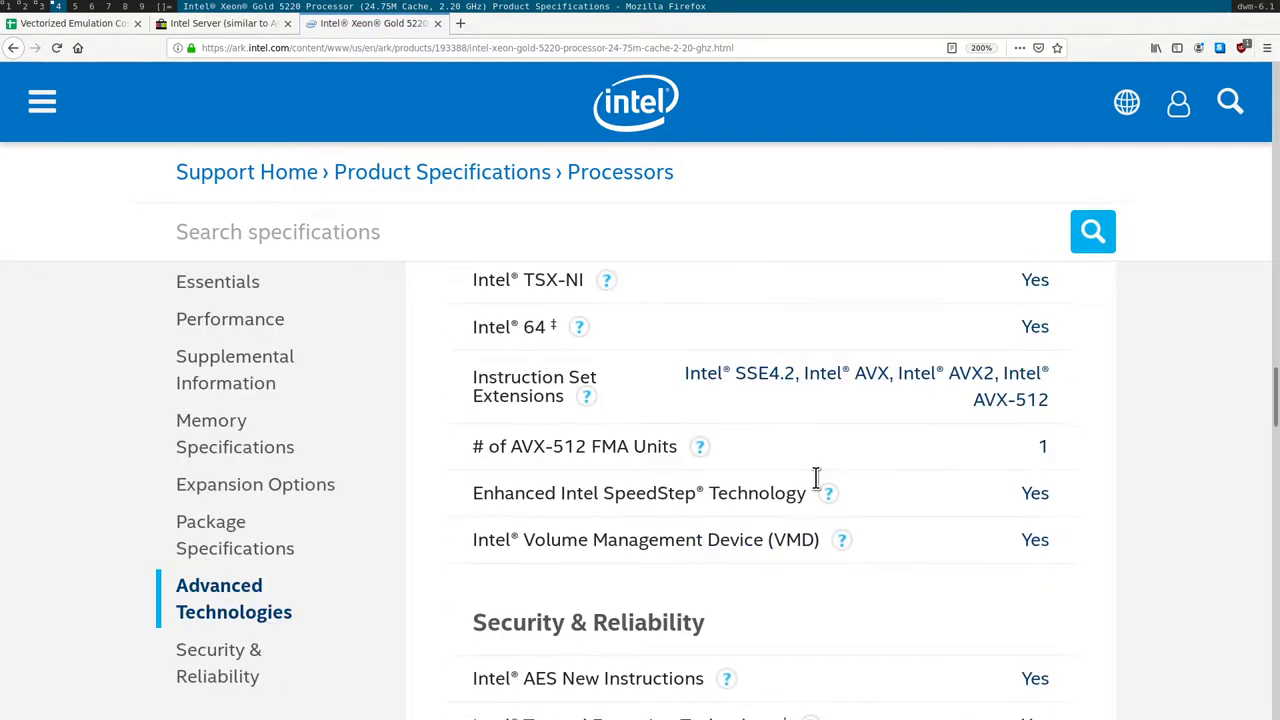
key(alt+Tab)
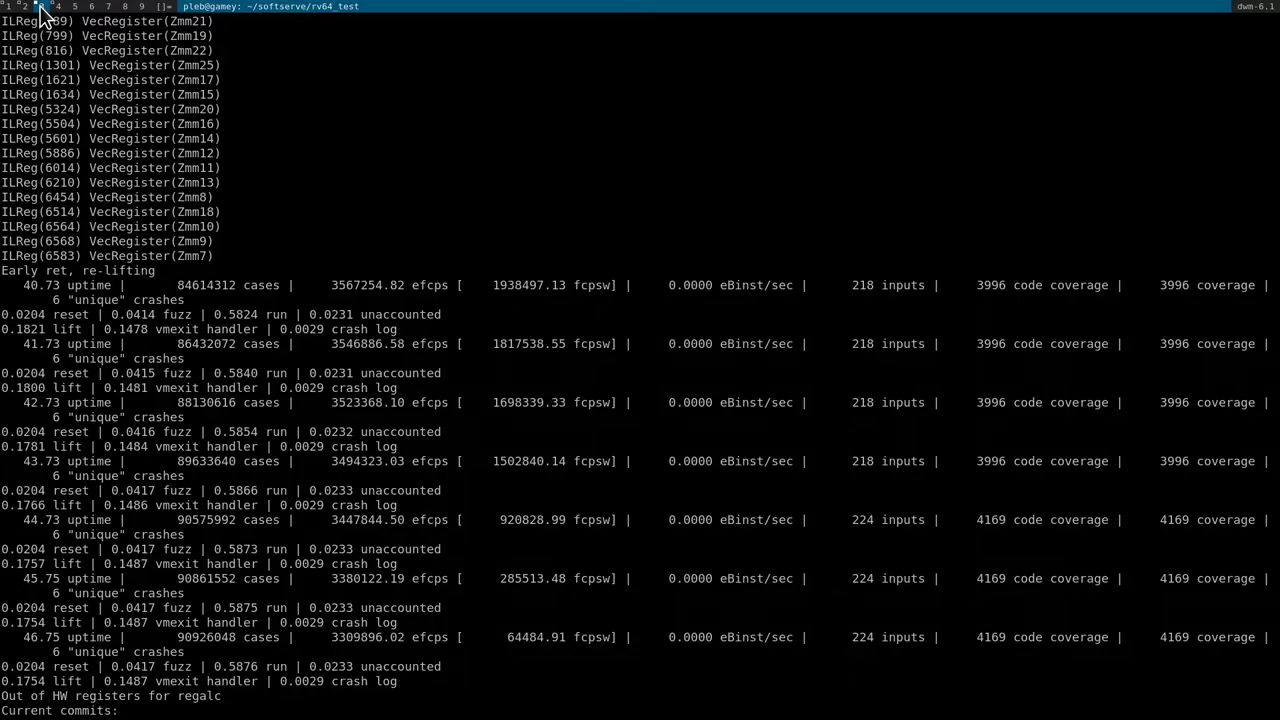
key(alt+Tab)
- Go back to the cost spreadsheet and highlight 2145 in the Xeon W-2145's model name
click(66, 23)
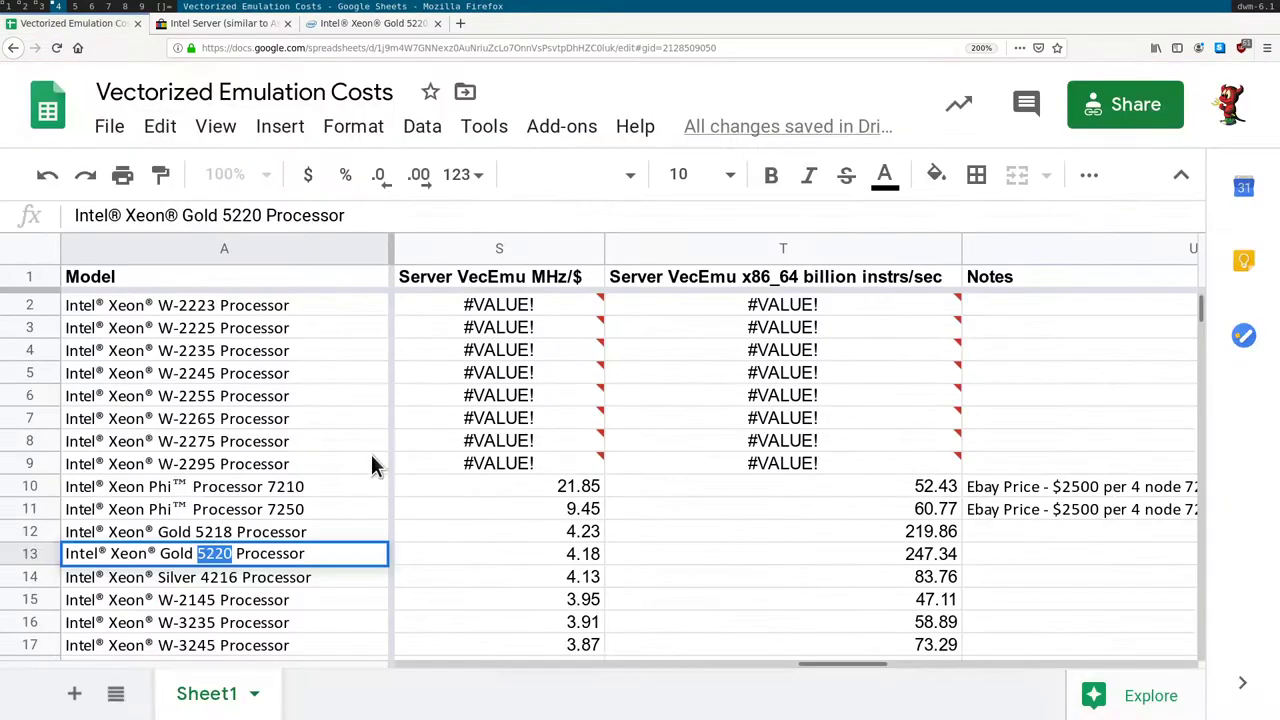
click(226, 583)
scroll(253, 585, down, 2)
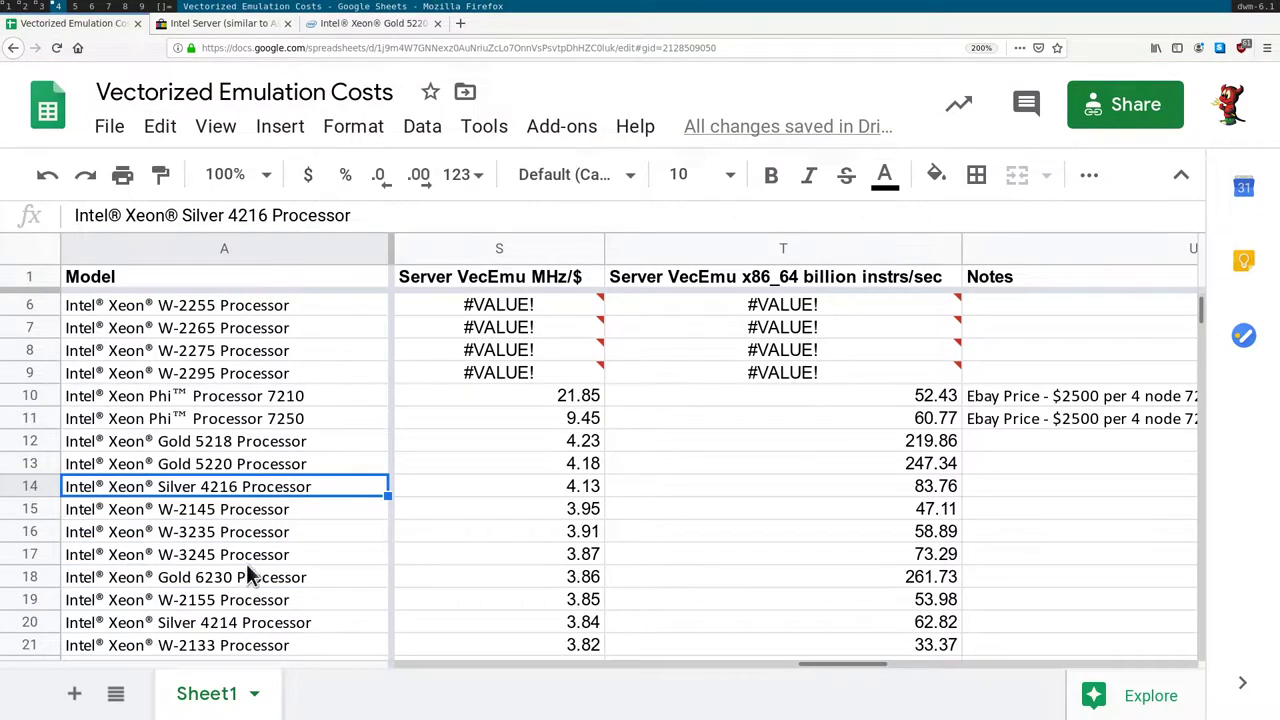
click(297, 510)
double_click(204, 513)
double_click(204, 510)
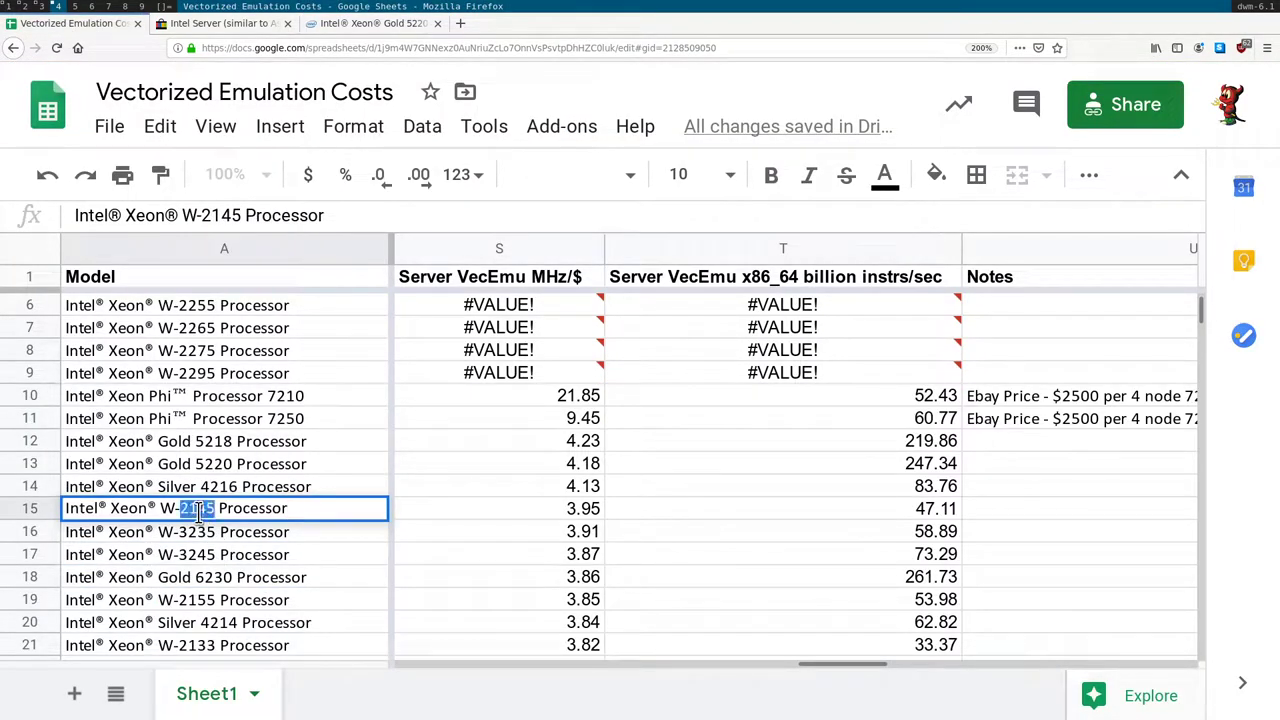
- Search the web for "xeon w 2145" in place of the 5220 page and open Intel's ARK page for the Xeon W-2145
click(374, 23)
click(375, 50)
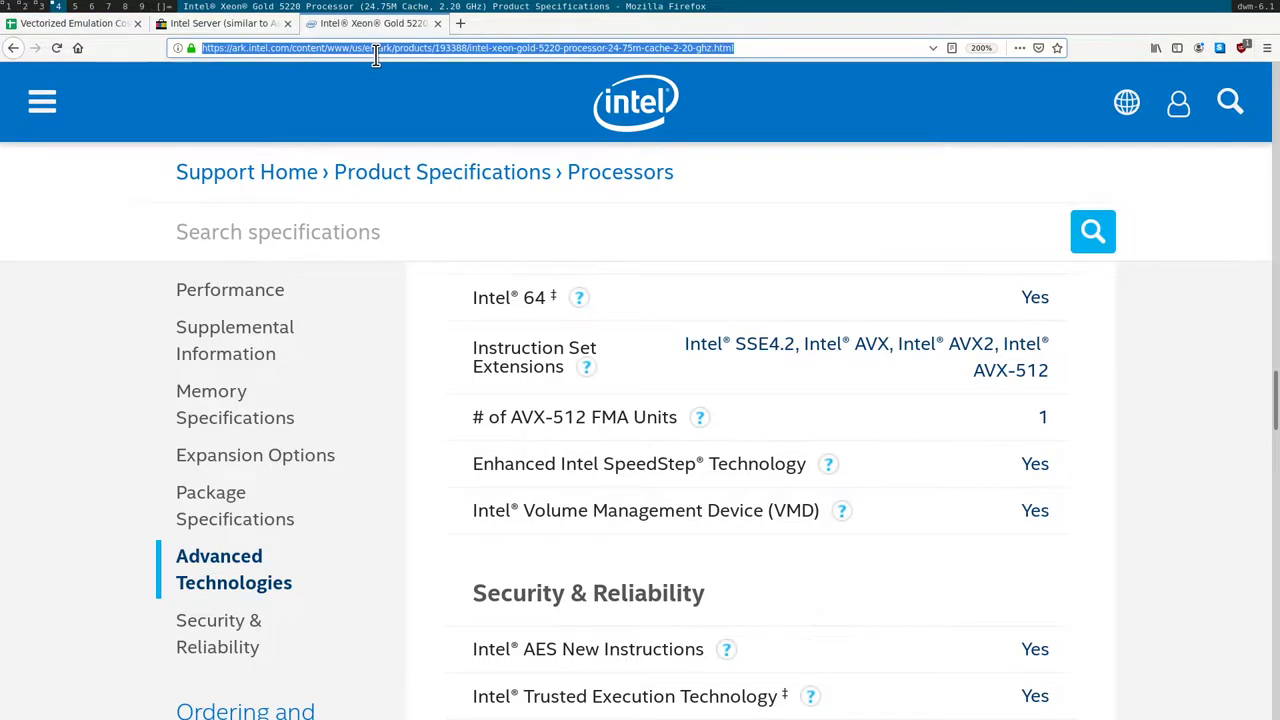
text(xeon w 2145)
key(Return)
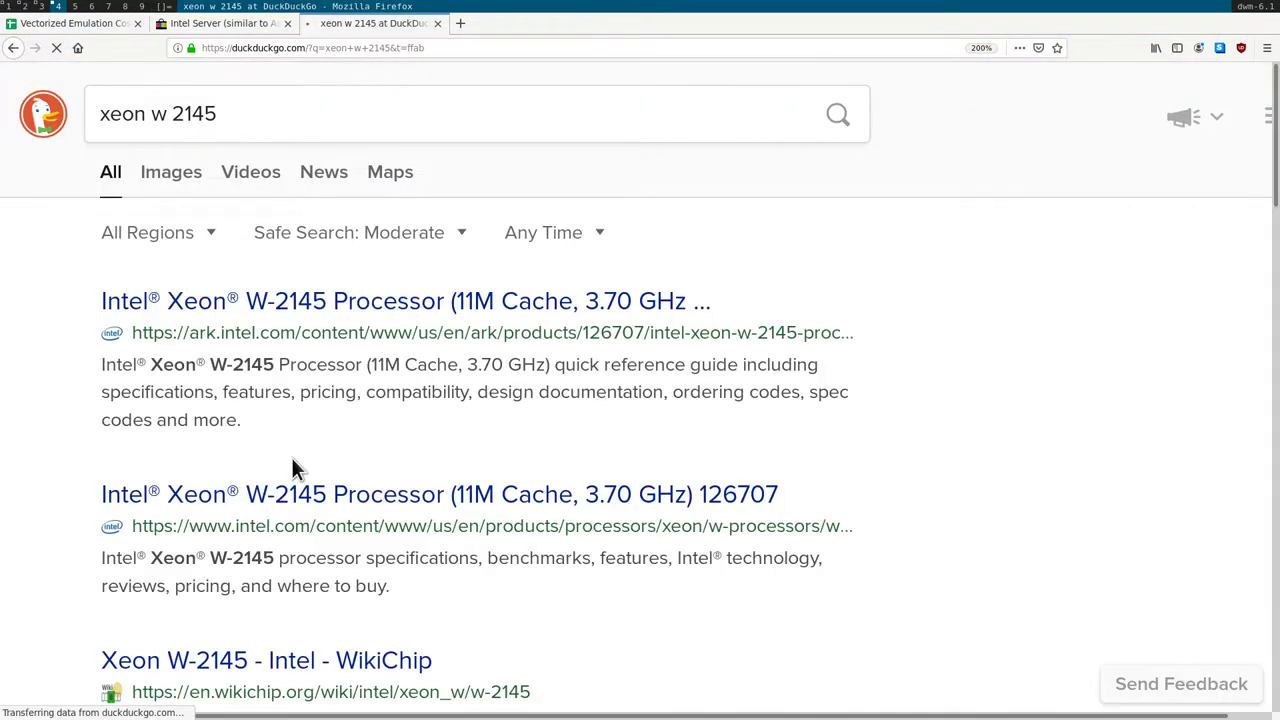
click(312, 313)
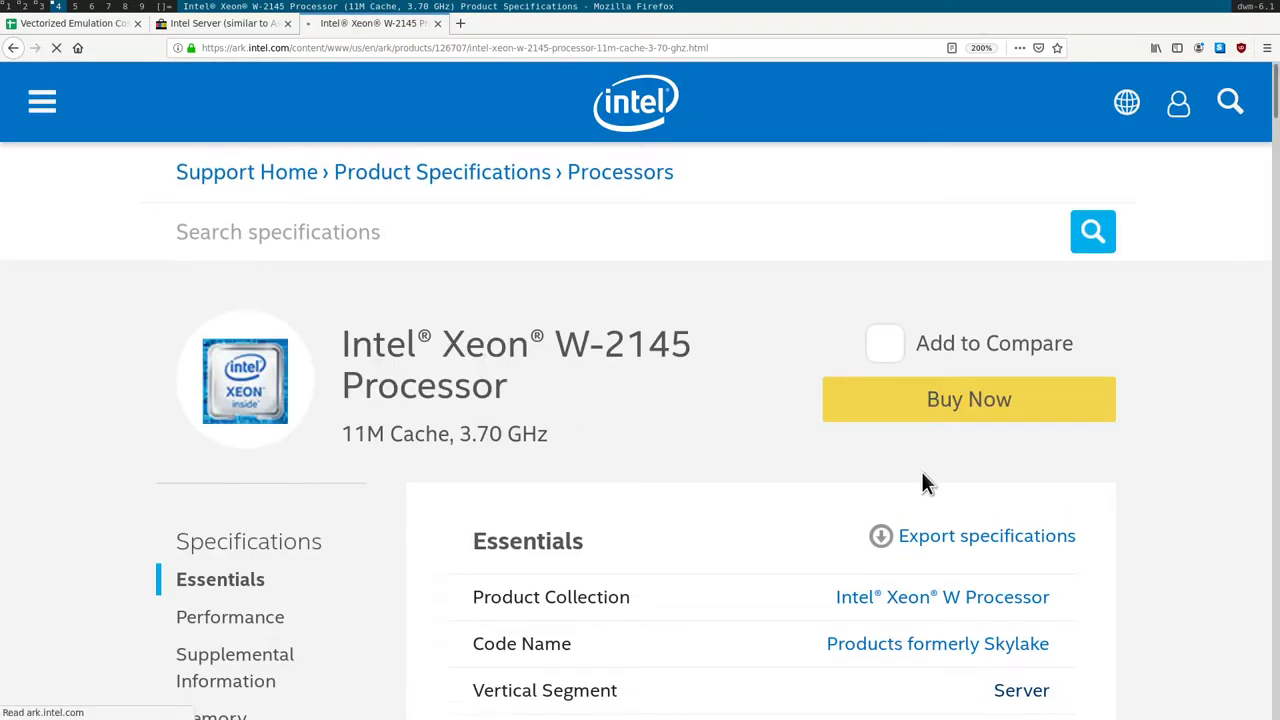
- Examine the Xeon W-2145's recommended price, thread count, base frequency and maximum turbo frequency at normal page zoom
key(ctrl+0)
scroll(923, 475, down, 4)
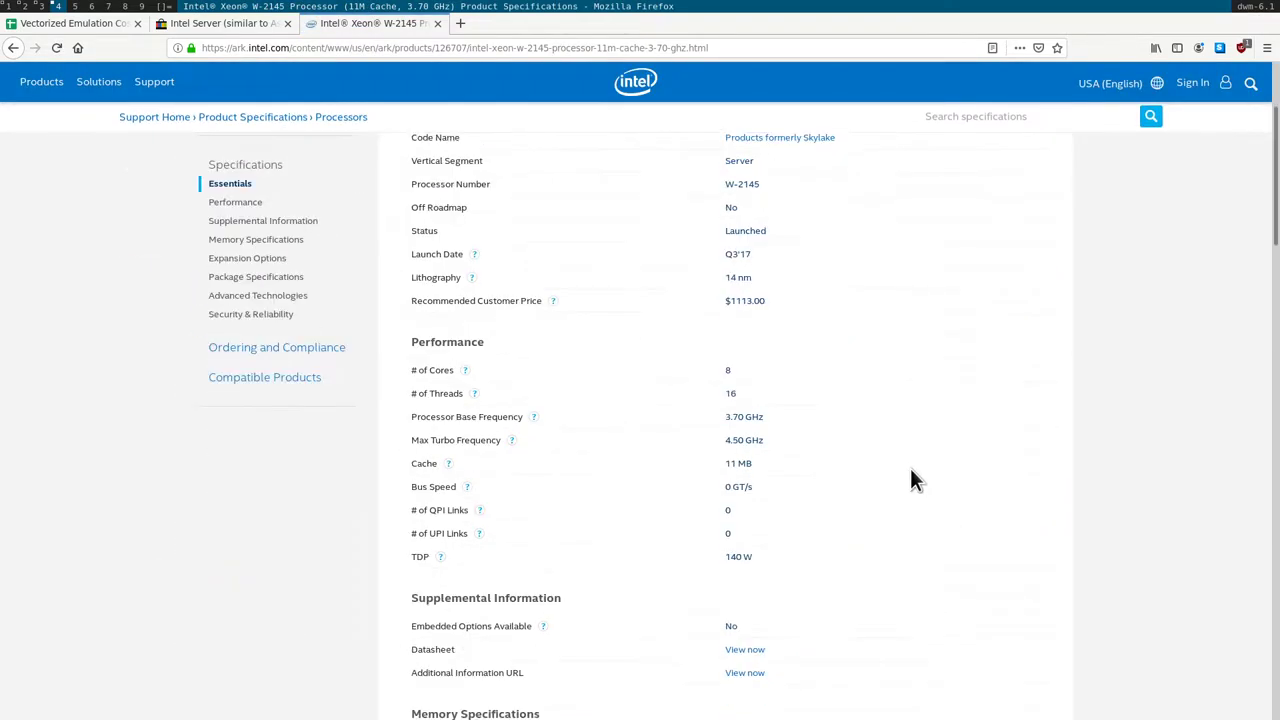
scroll(838, 395, up, 2)
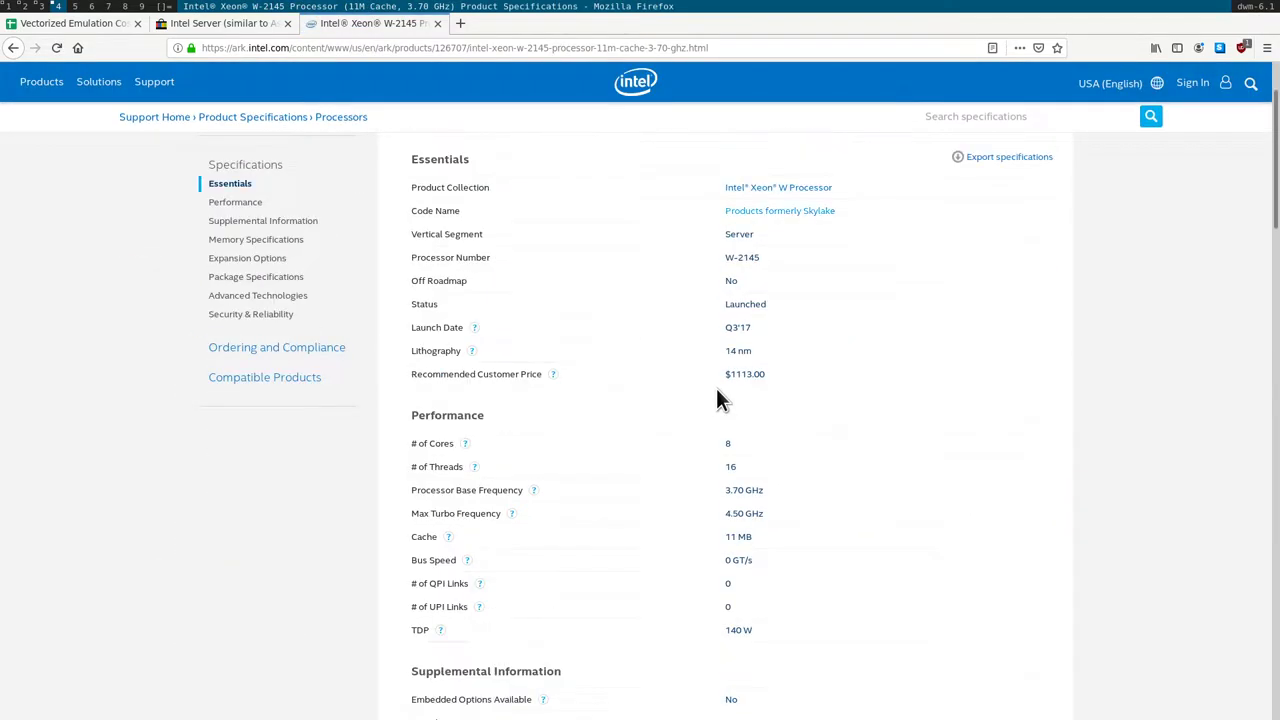
double_click(742, 374)
double_click(731, 466)
double_click(737, 490)
double_click(738, 513)
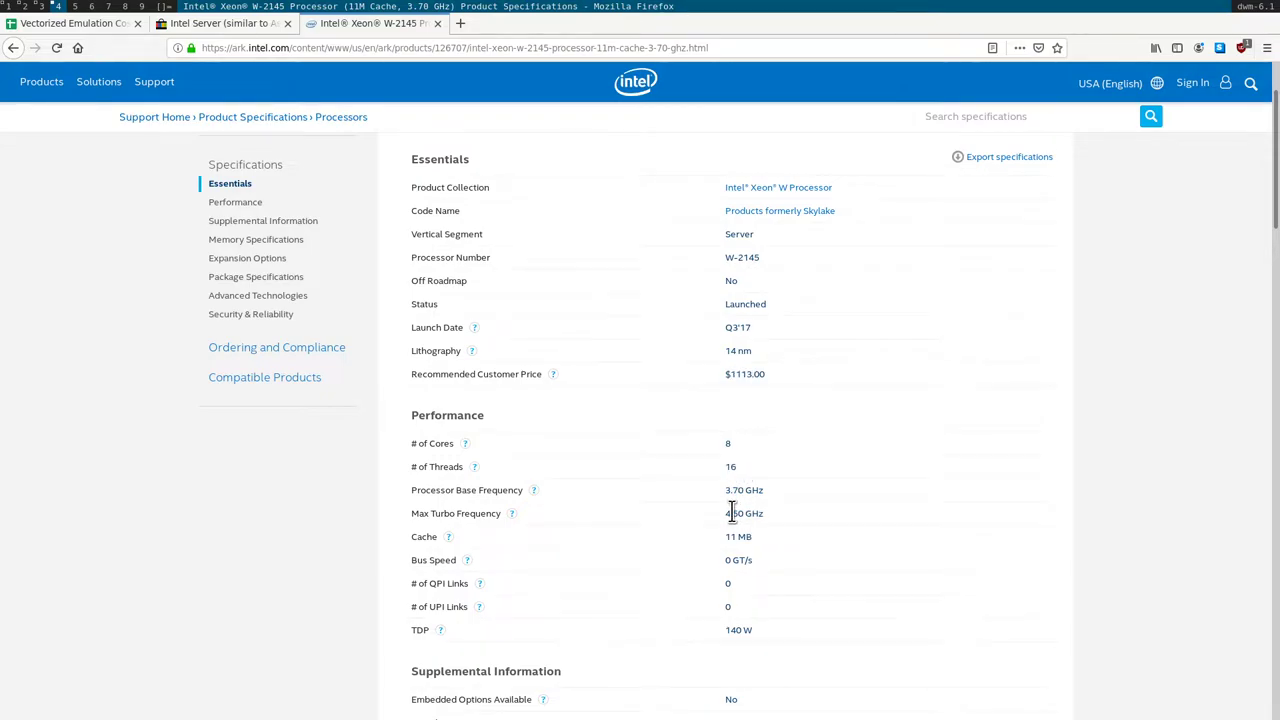
double_click(735, 378)
click(790, 375)
scroll(785, 322, up, 2)
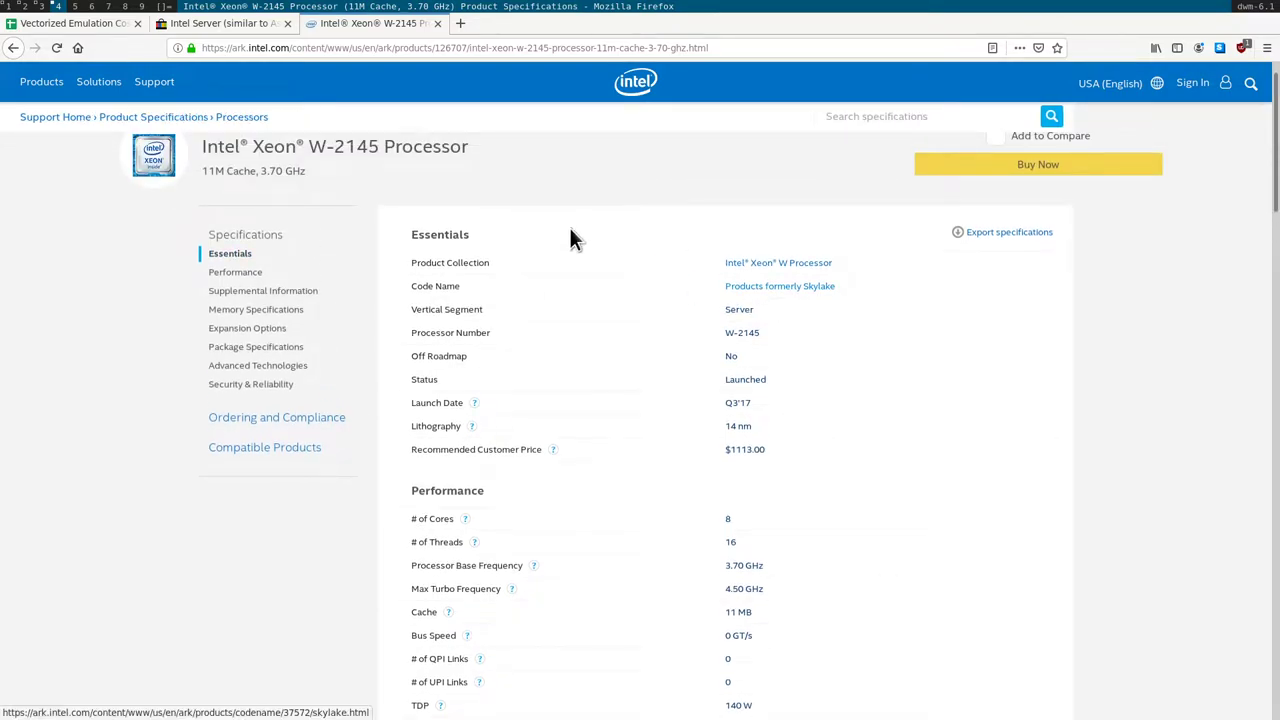
- Return to the cost spreadsheet and bring the first processor rows and the AVX-512 frequency and downclock columns into view
click(232, 23)
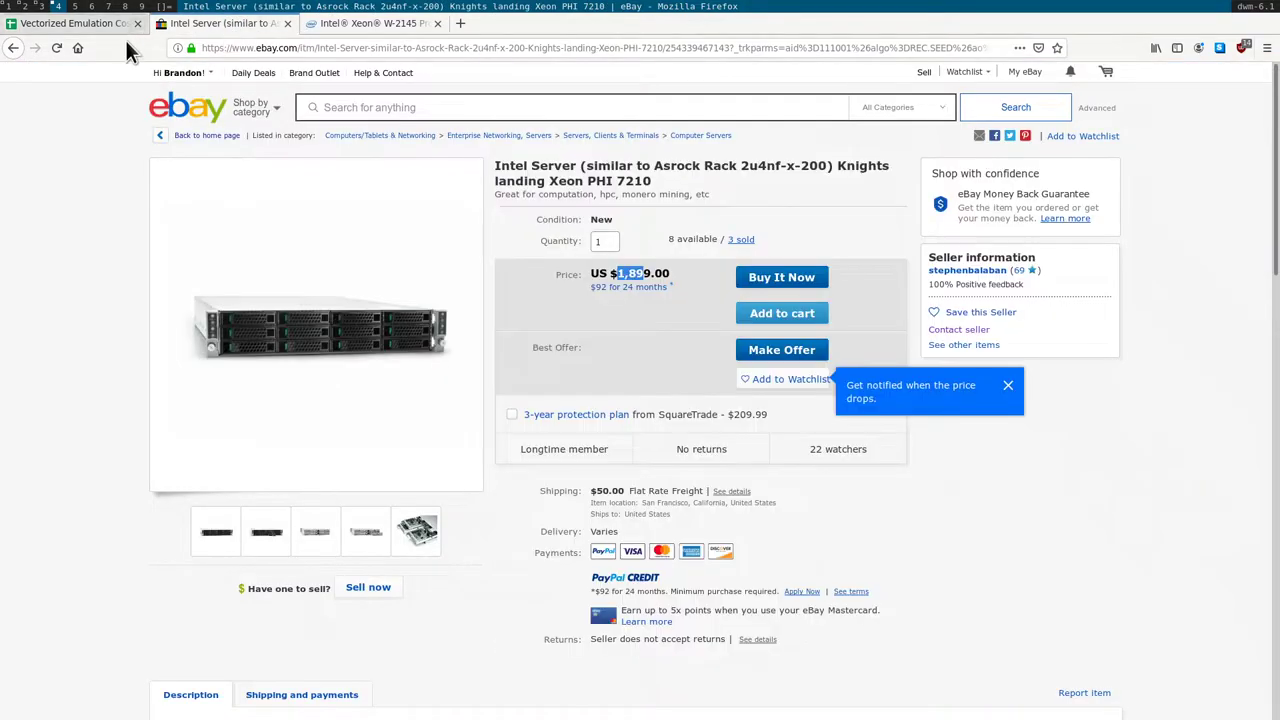
click(70, 23)
drag(845, 666, 445, 658)
click(197, 319)
scroll(483, 394, up, 2)
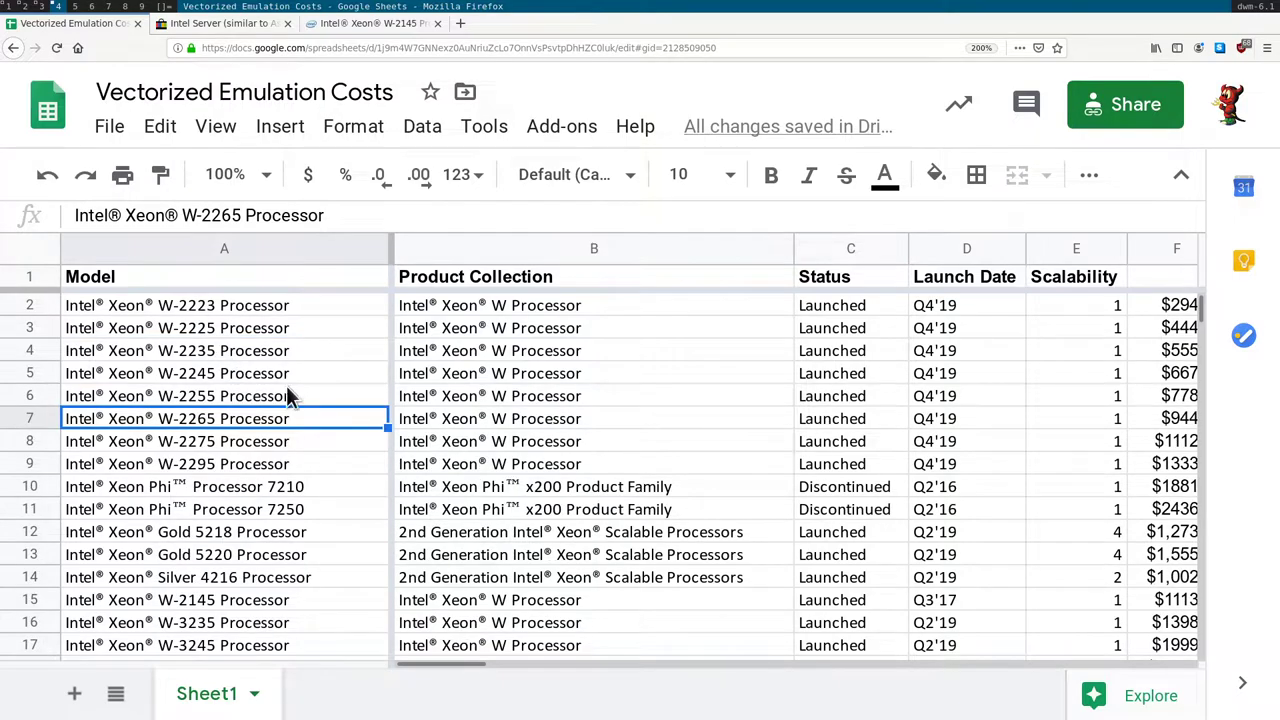
drag(478, 662, 606, 656)
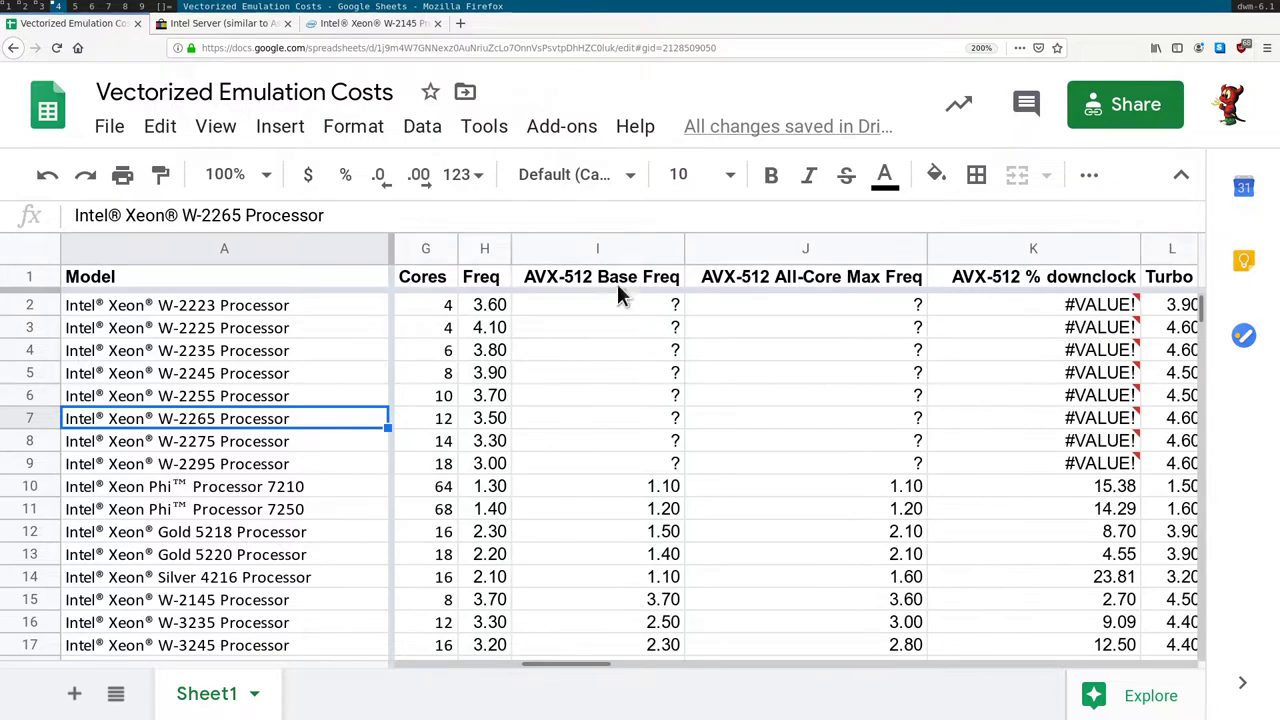
- Highlight W-2223 in the model name of the Xeon W-2223 Processor
click(215, 308)
double_click(215, 306)
double_click(187, 304)
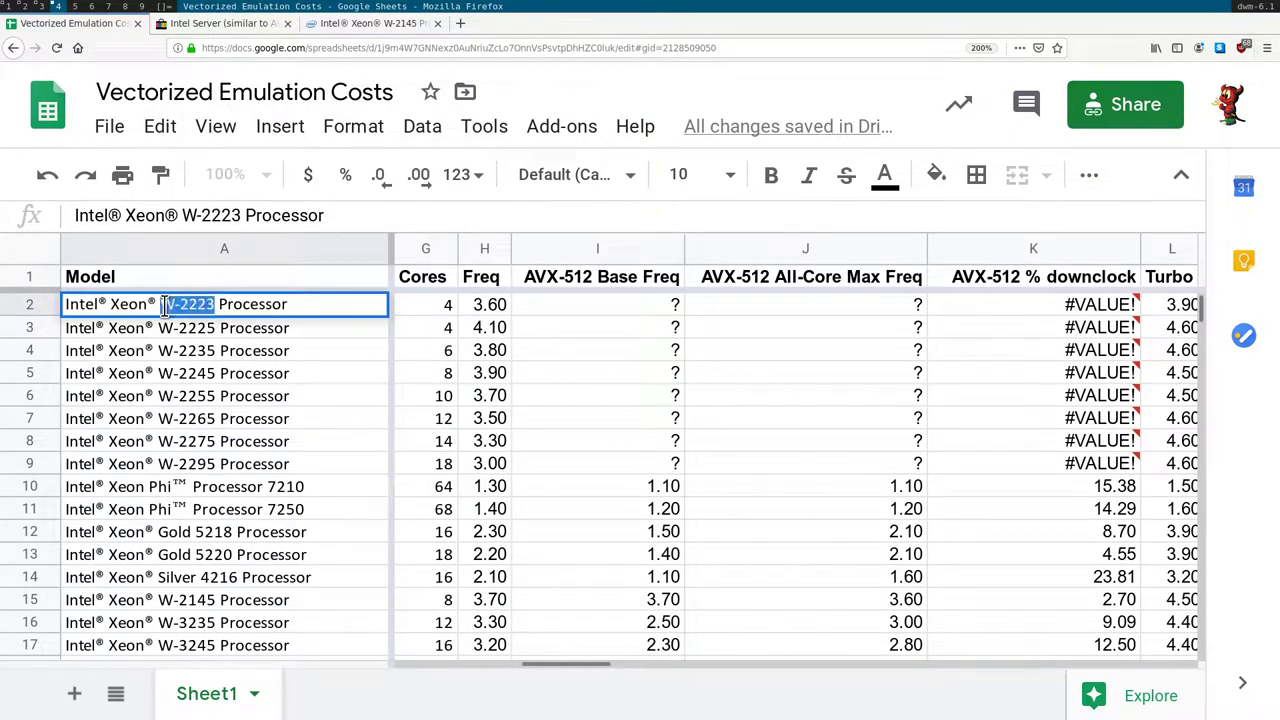
- Copy the highlighted W-2223 model number from the spreadsheet and search the web for it in a new tab
key(ctrl+c)
click(443, 34)
click(457, 33)
key(ctrl+v)
key(Return)
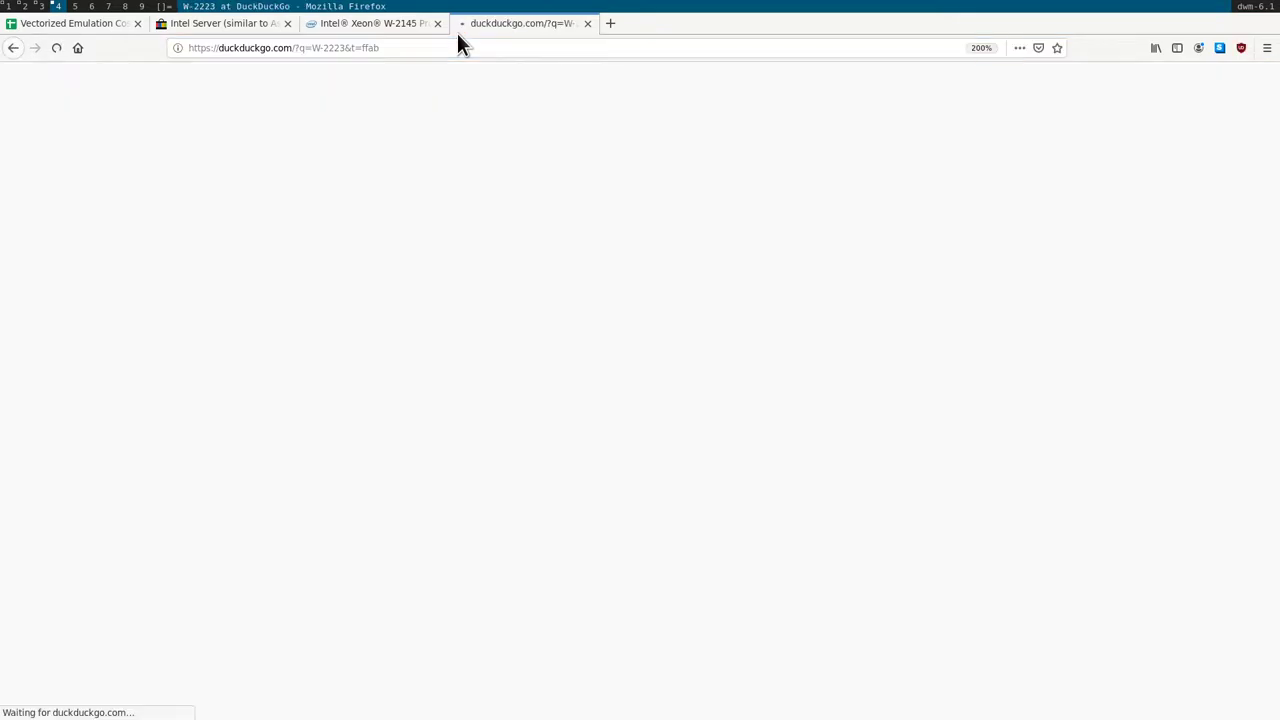
click(120, 26)
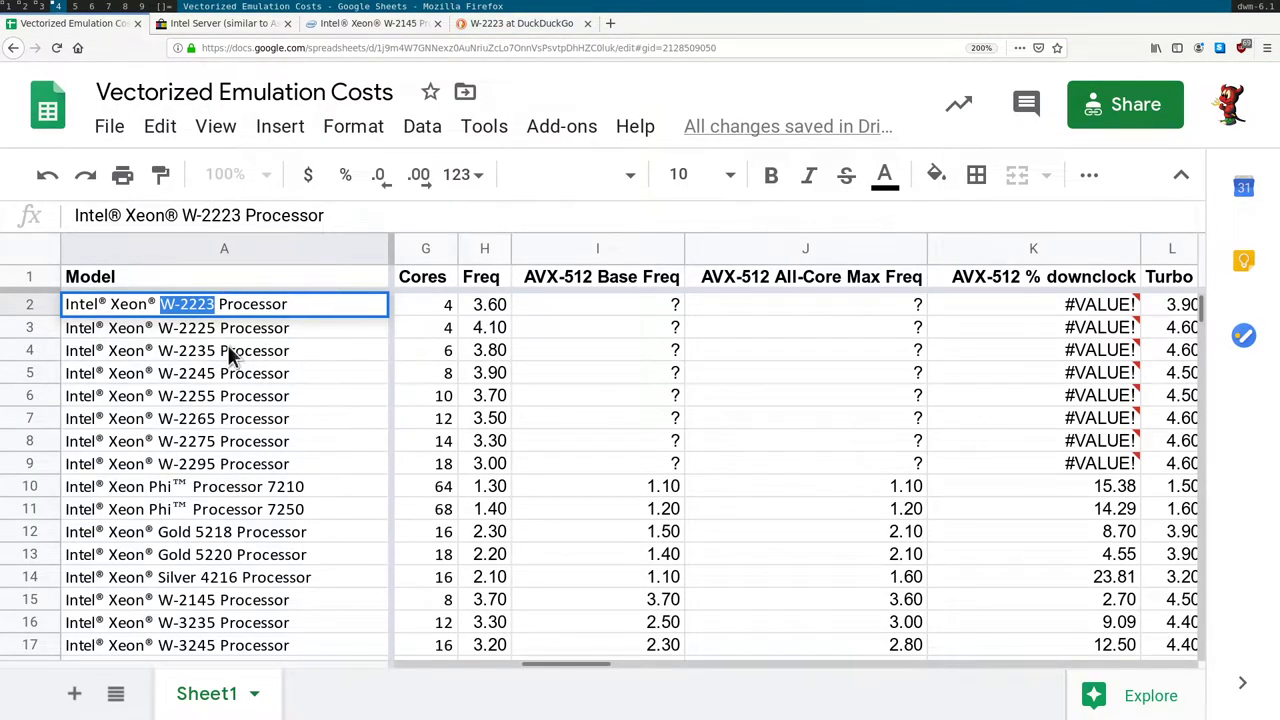
click(545, 23)
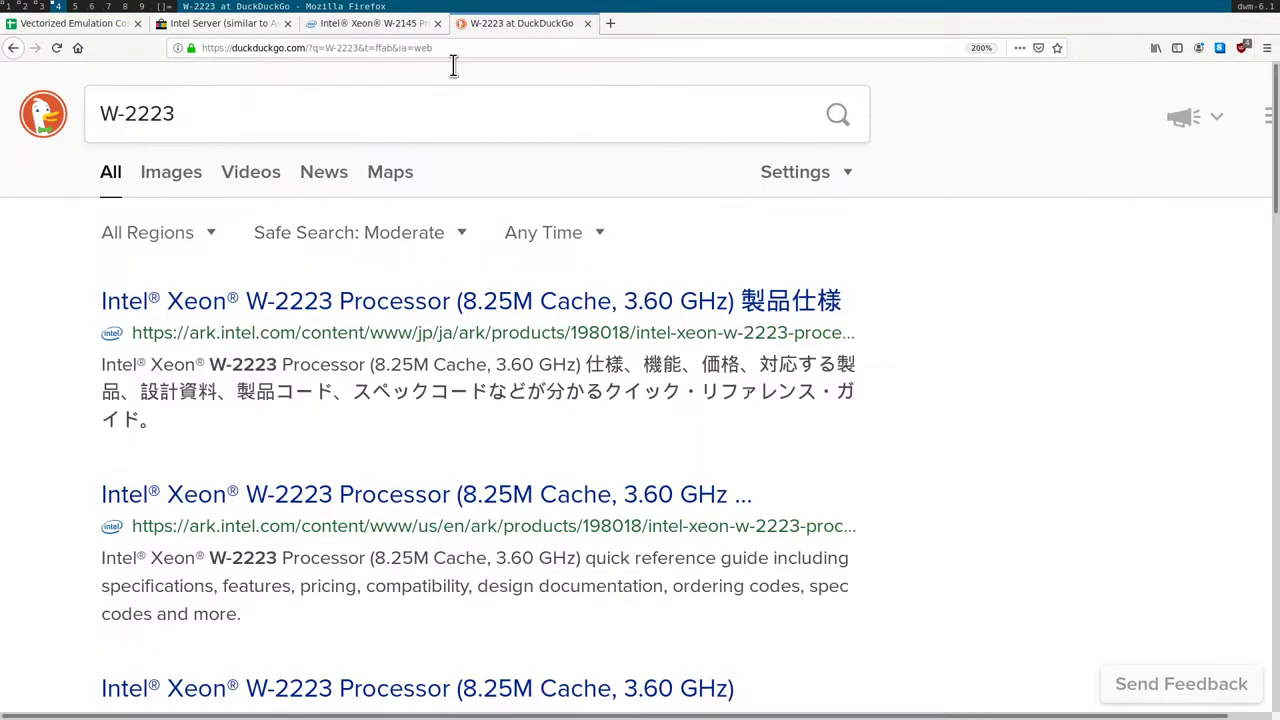
click(268, 312)
scroll(678, 400, down, 4)
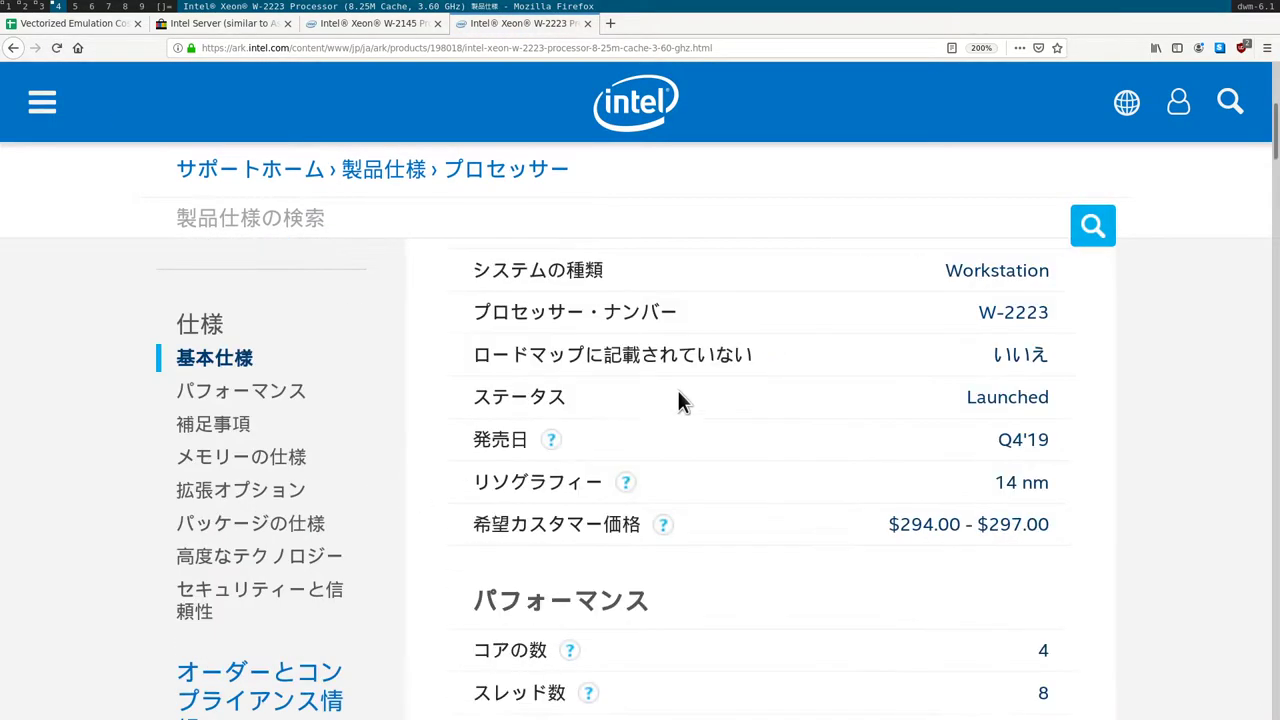
scroll(1000, 466, down, 4)
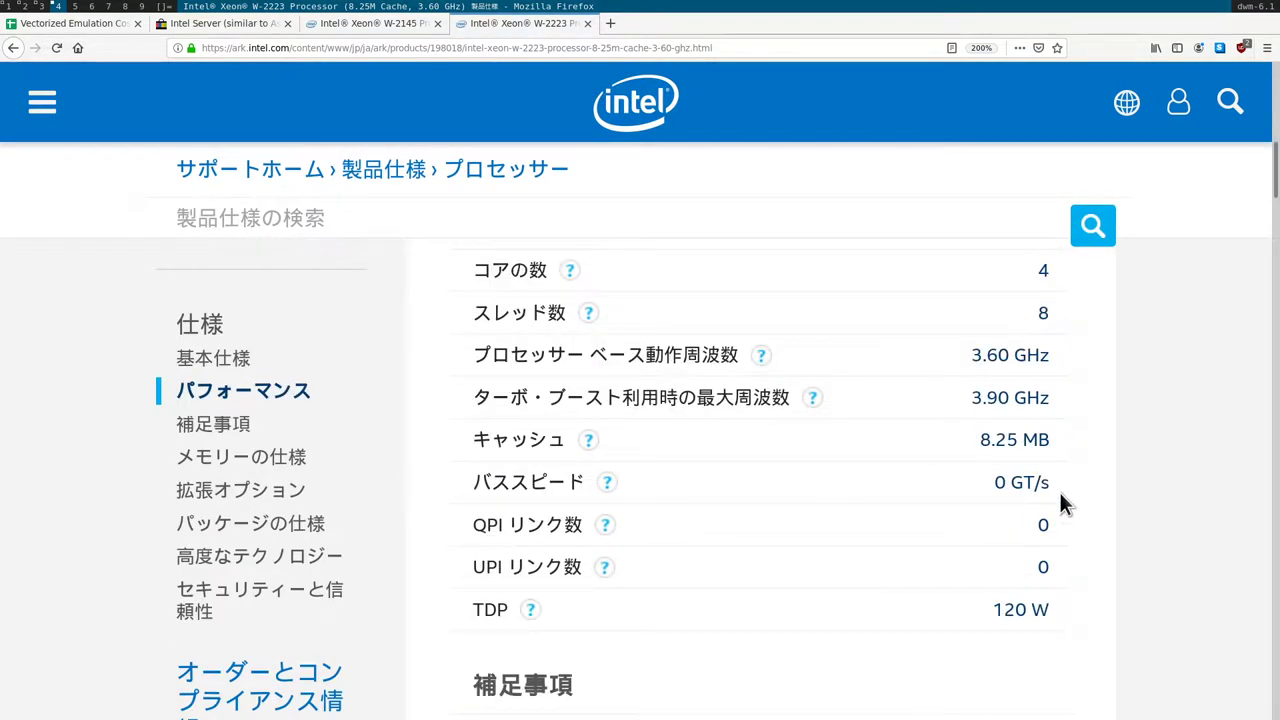
scroll(1062, 505, down, 12)
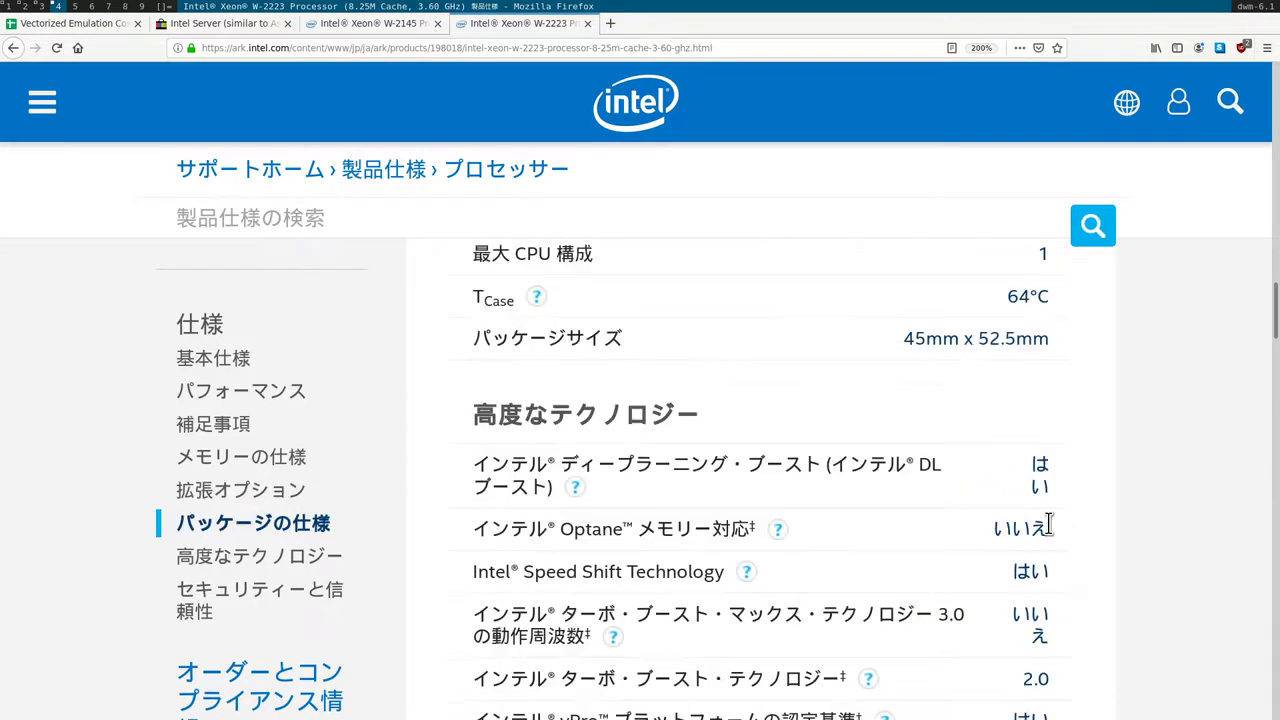
scroll(1049, 530, down, 8)
click(14, 49)
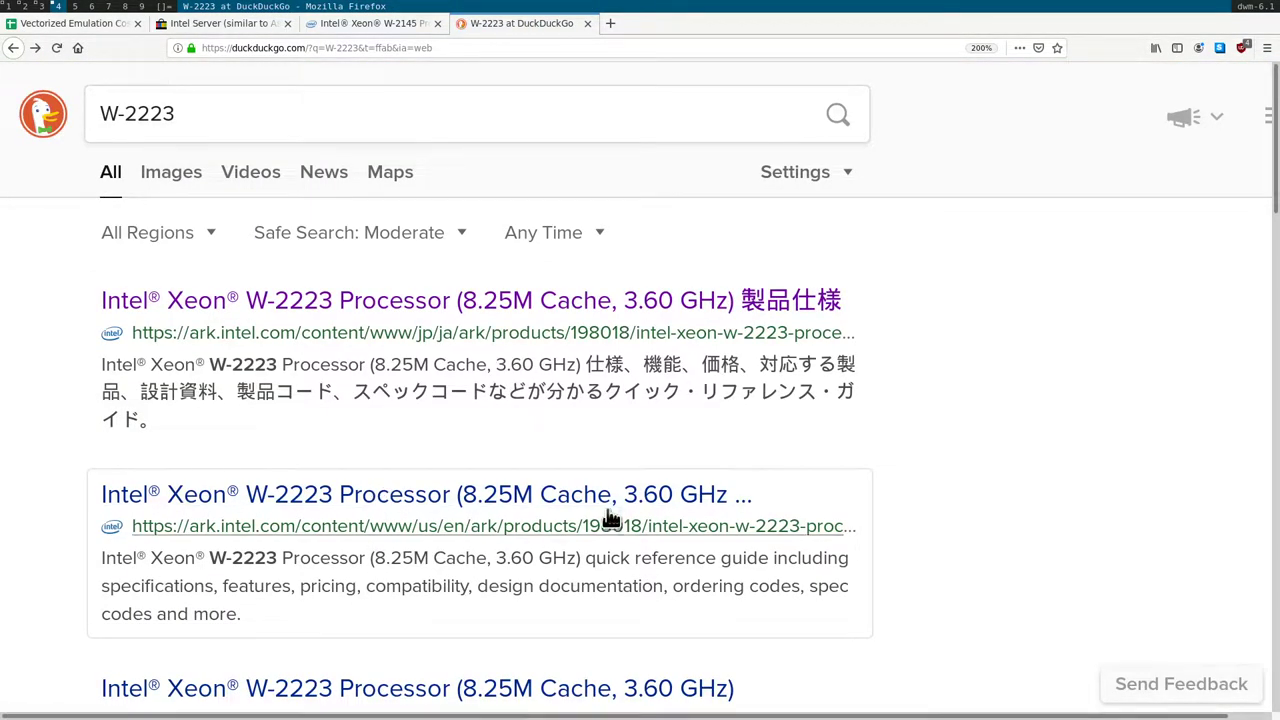
- Open Intel's English ARK page for the Xeon W-2223 and highlight its base and maximum turbo frequencies at normal page zoom
click(603, 498)
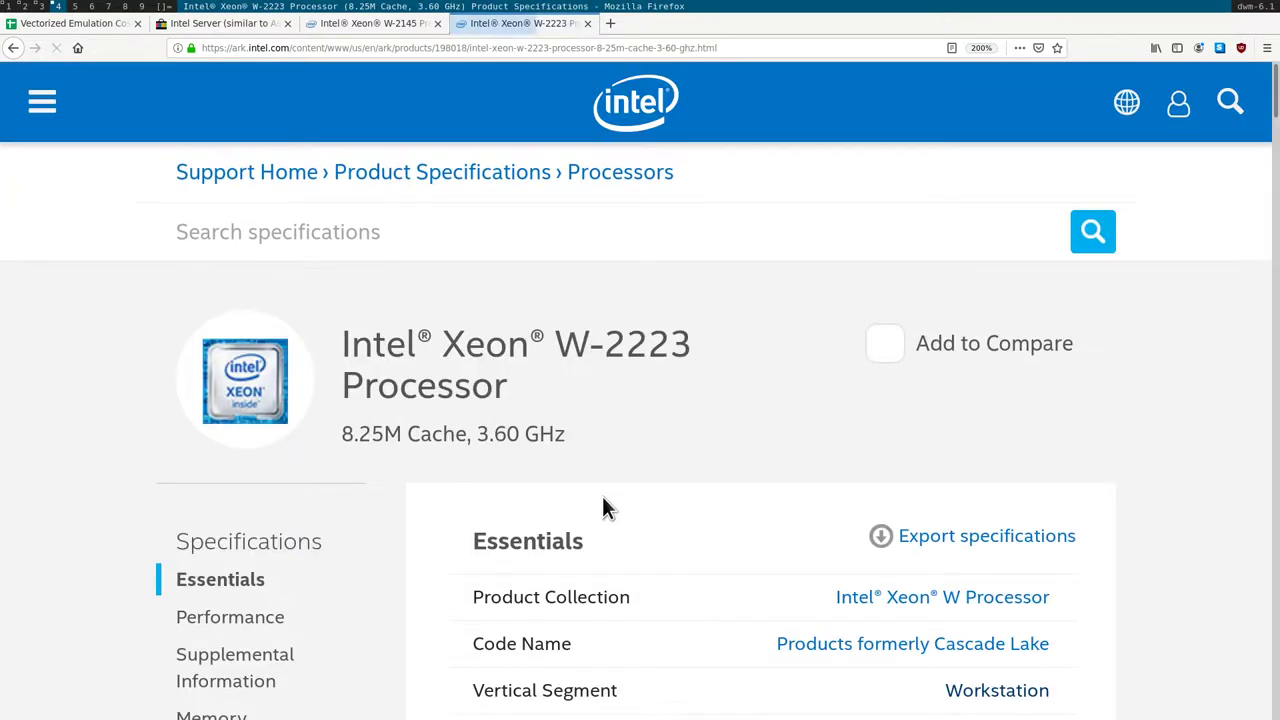
scroll(640, 505, down, 4)
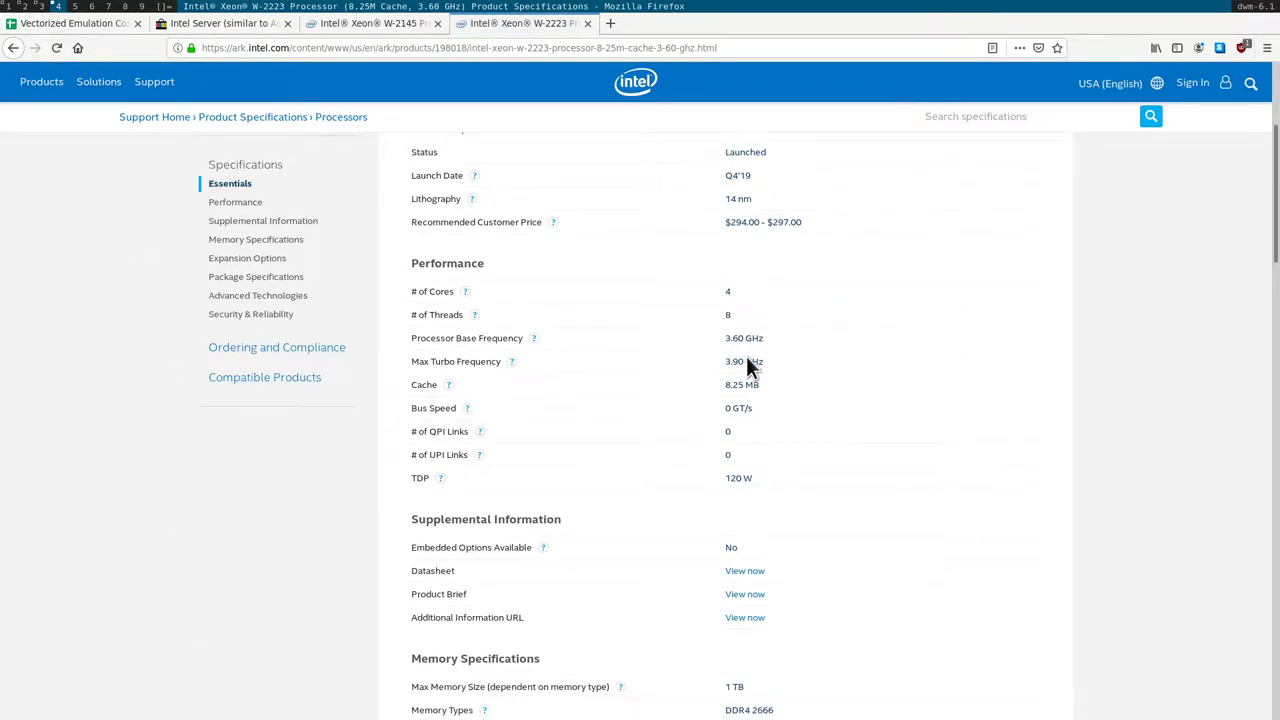
drag(725, 338, 764, 362)
- Examine the Xeon W-2223's memory channels, expansion options, package and AVX-512 specifications, ending at its launch date
scroll(850, 425, down, 3)
scroll(843, 426, down, 1)
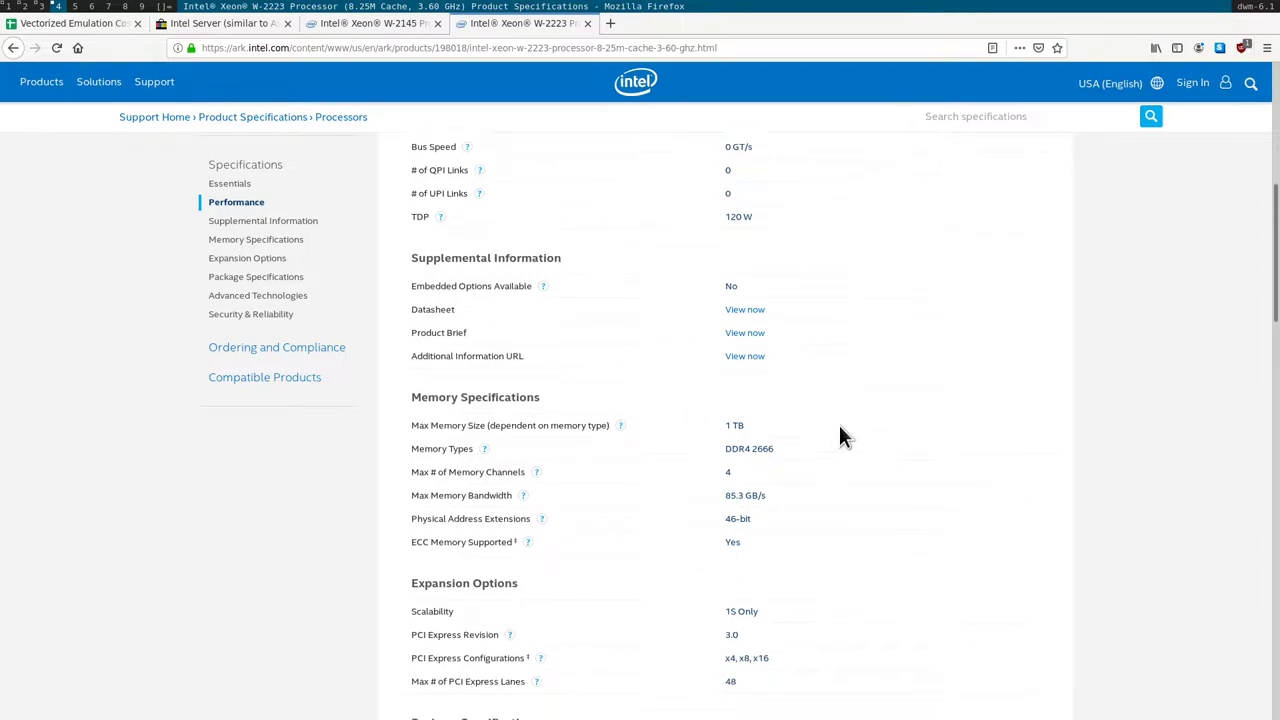
scroll(839, 436, down, 1)
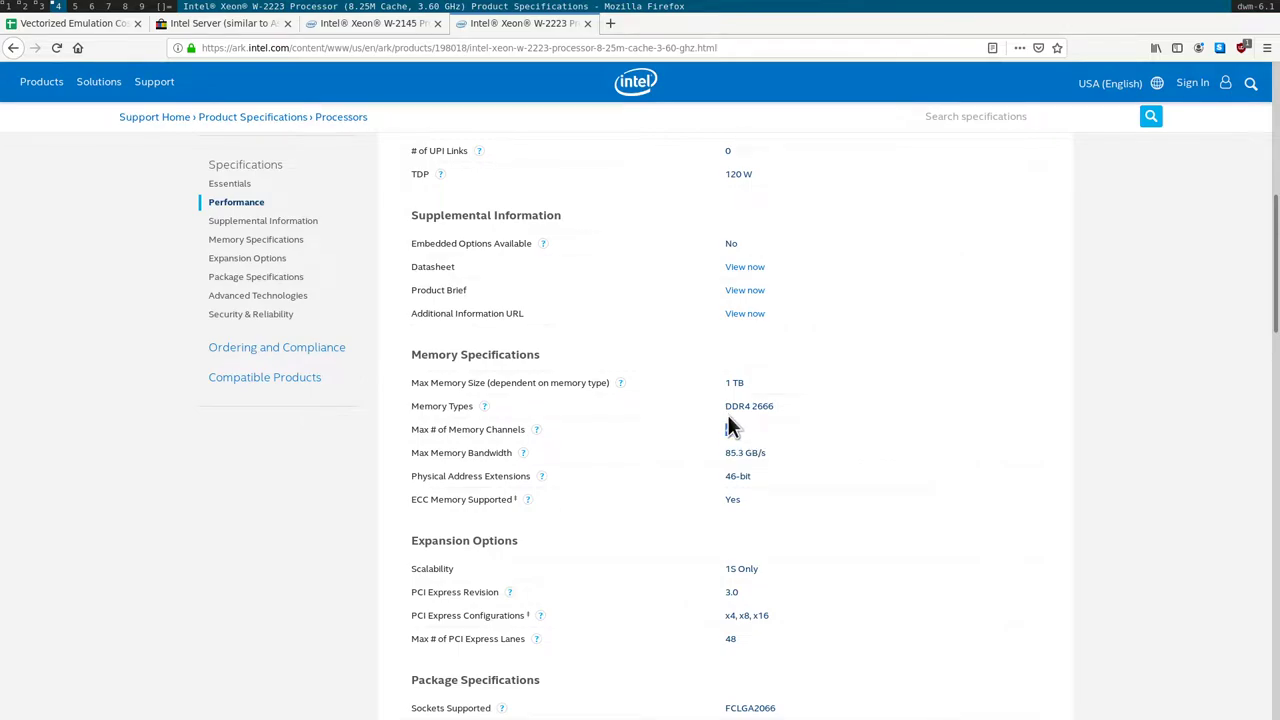
scroll(750, 425, down, 5)
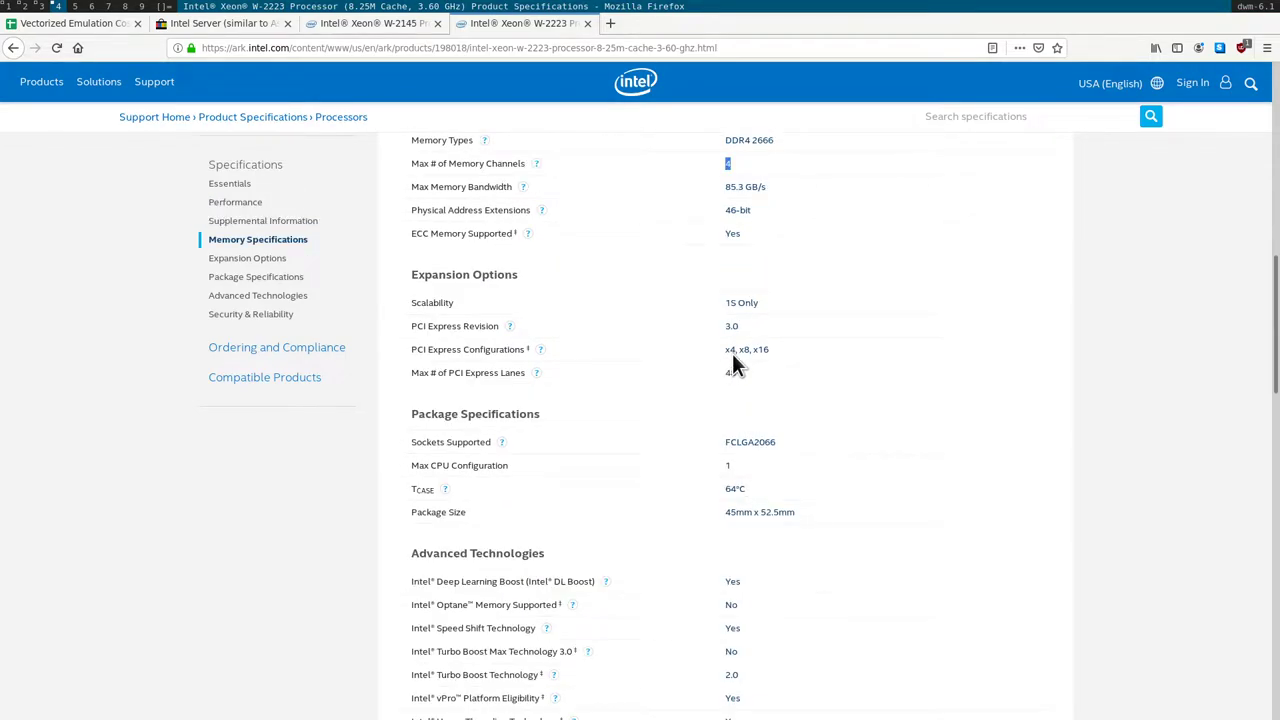
scroll(760, 480, down, 8)
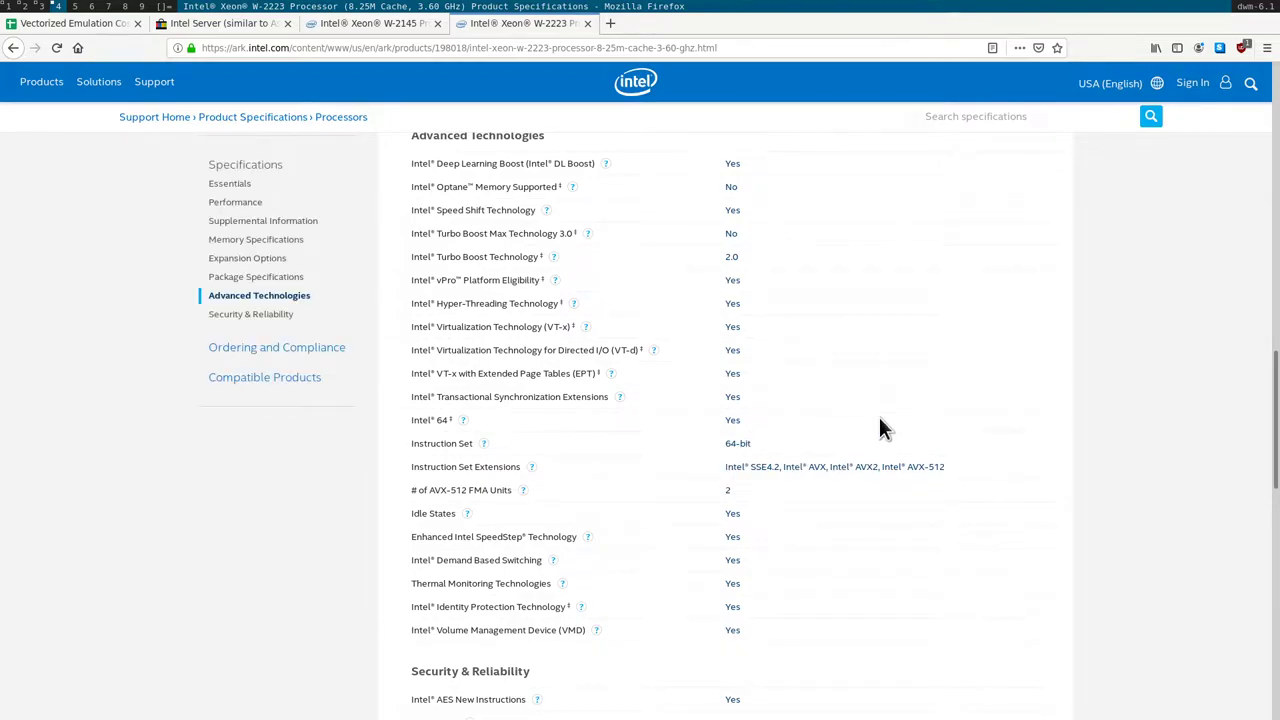
scroll(745, 360, up, 4)
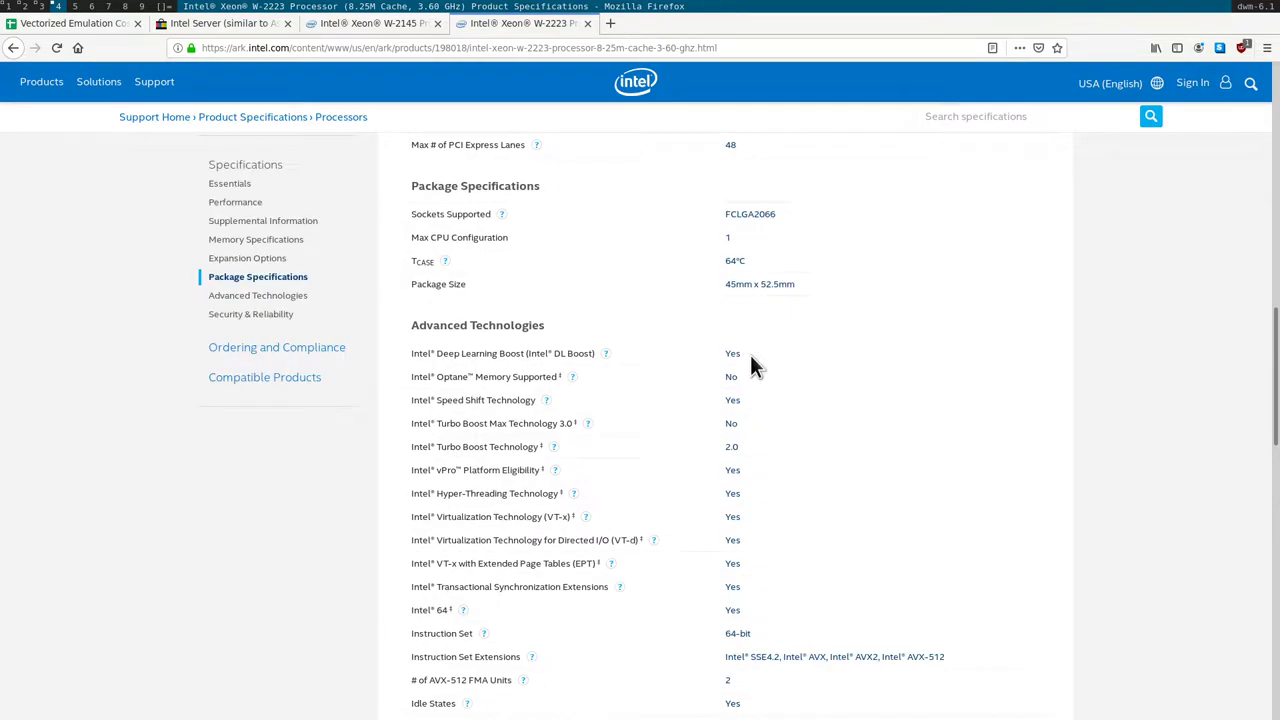
scroll(758, 361, up, 15)
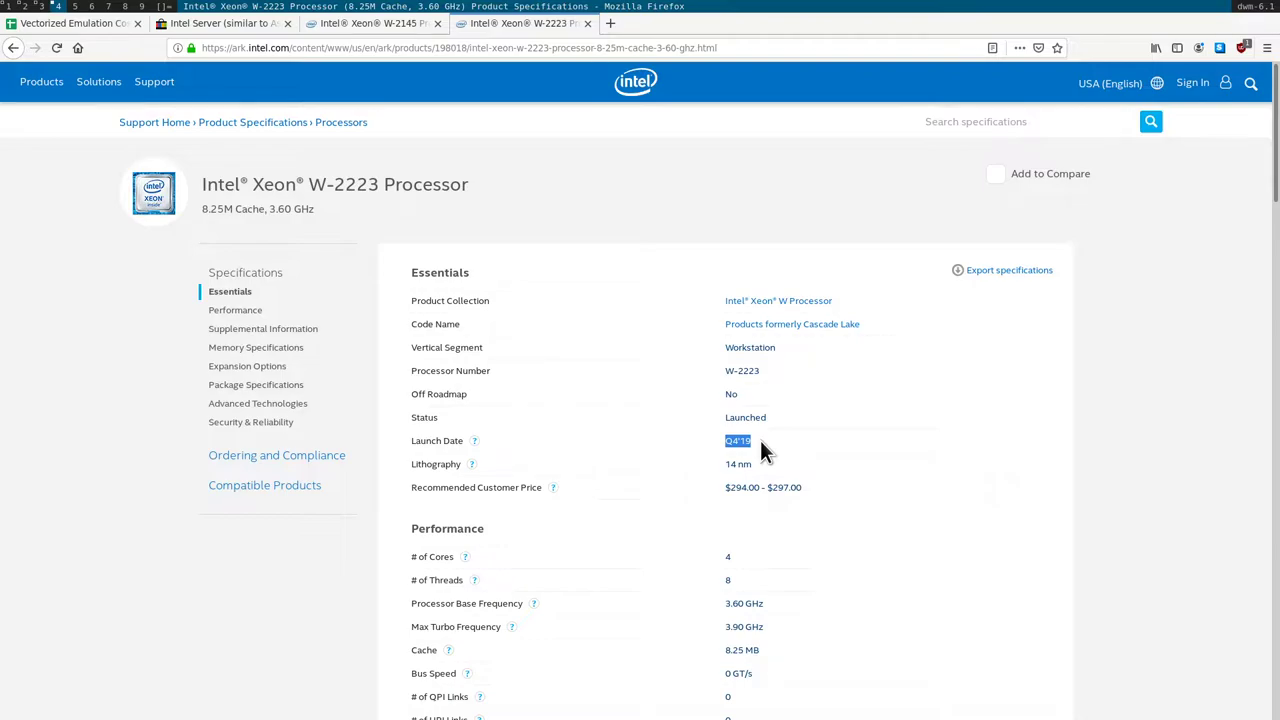
- Highlight the Xeon W-2223's recommended customer price, number of cores and maximum turbo frequency in turn
drag(736, 487, 800, 466)
scroll(494, 465, down, 3)
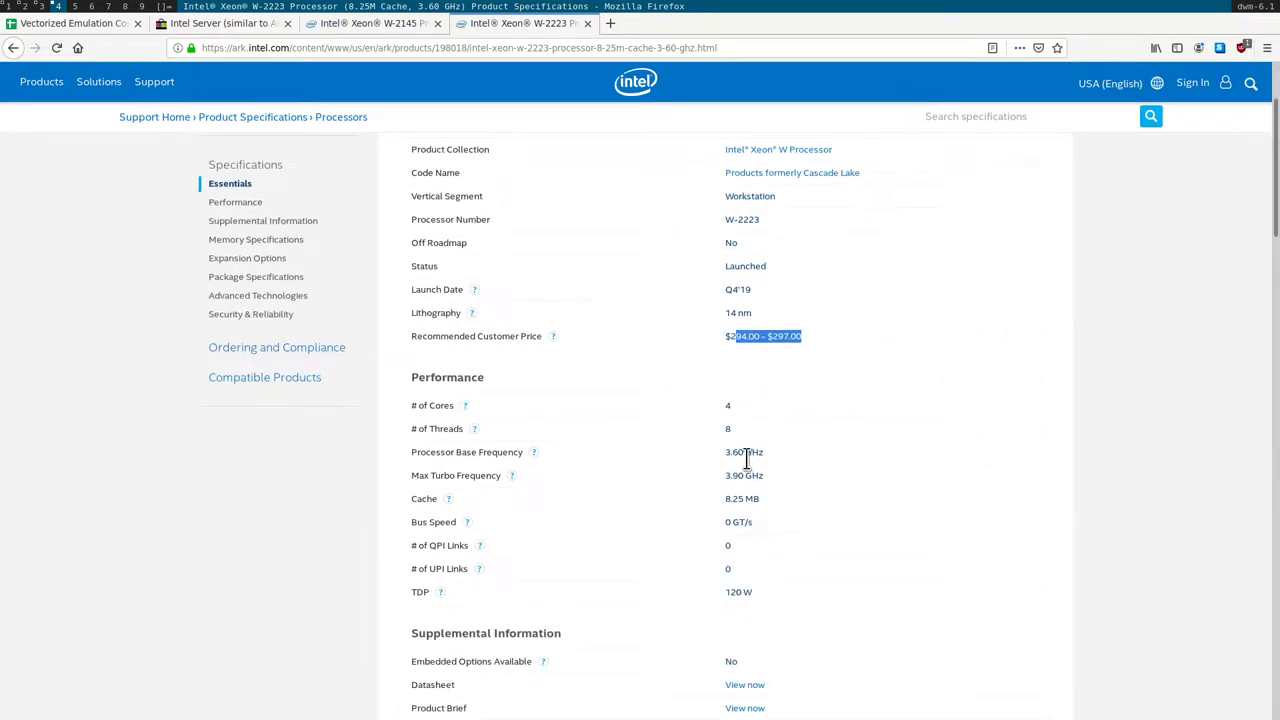
double_click(728, 405)
click(789, 440)
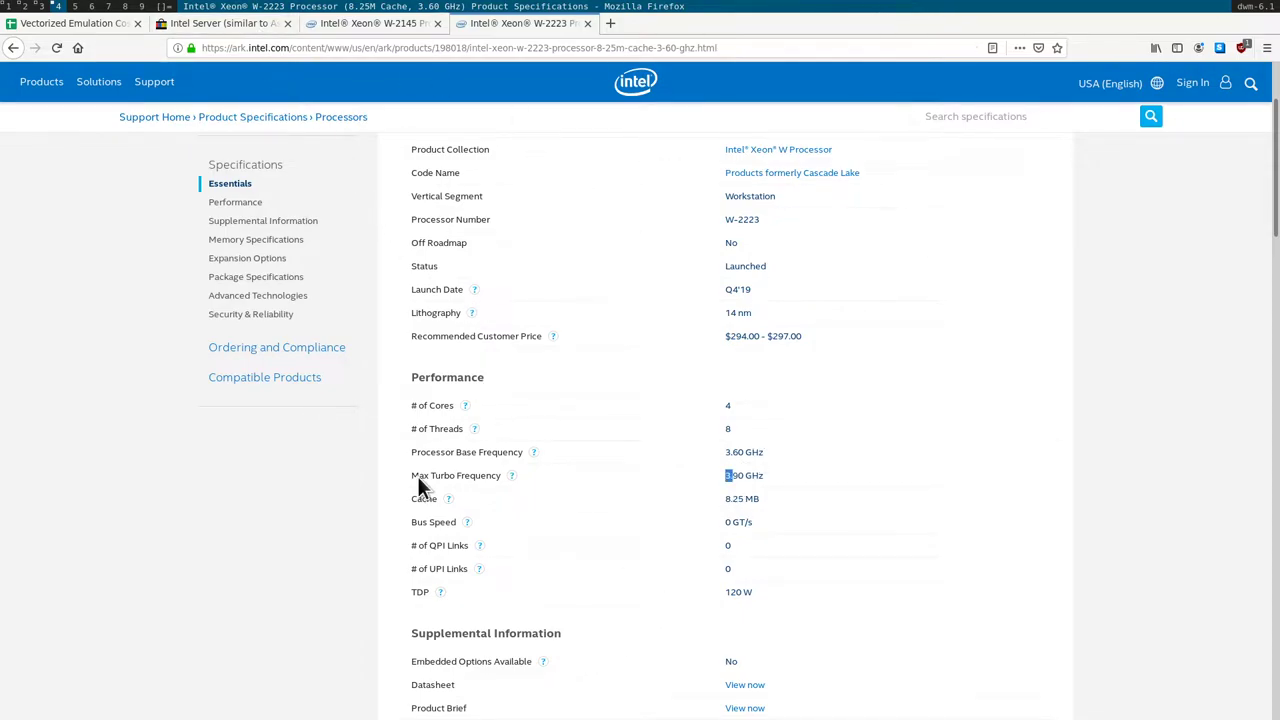
- Review the Xeon W-2145 specifications and the eBay Xeon Phi 7210 server listing, ending on the cost spreadsheet
key(ctrl+shift+Tab)
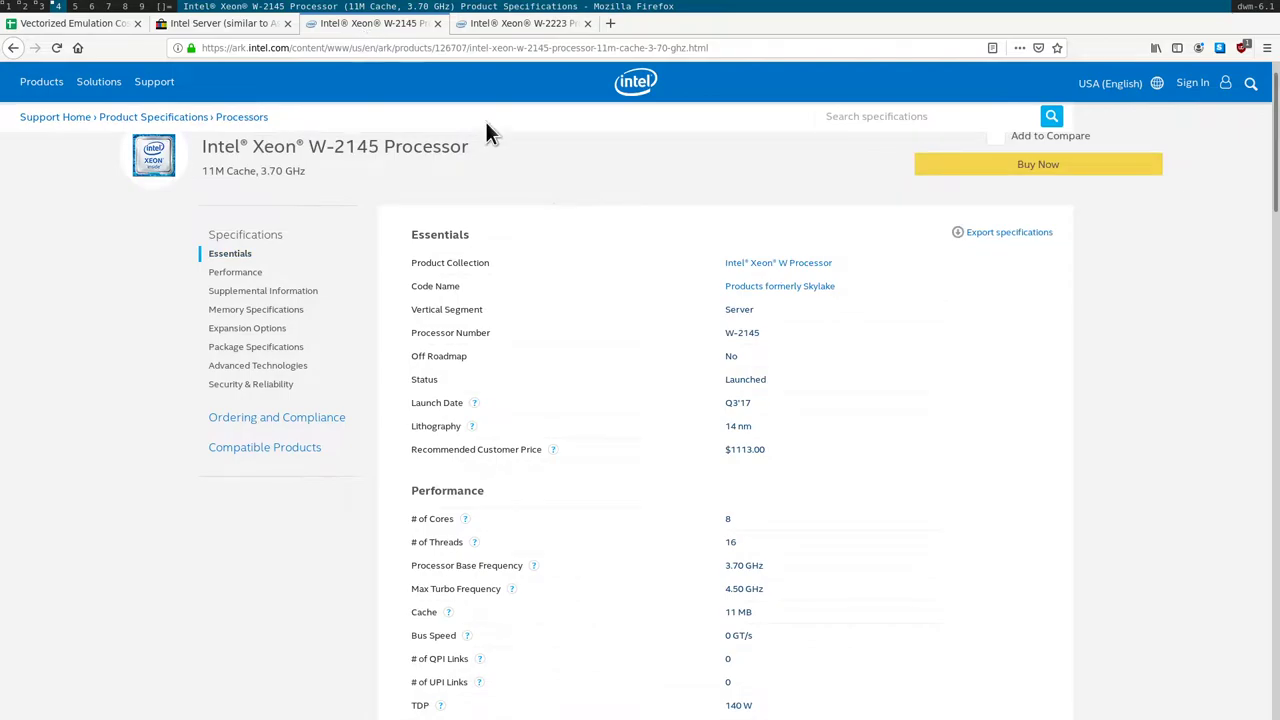
scroll(650, 530, down, 5)
click(222, 23)
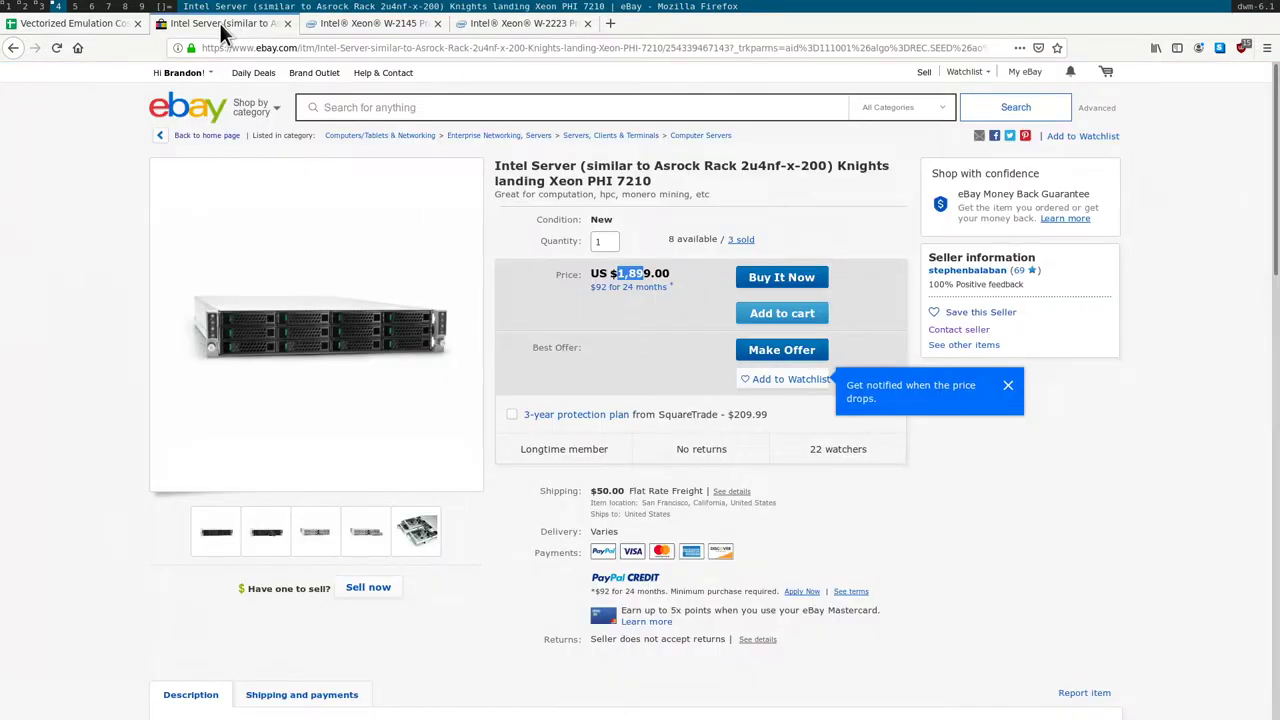
click(100, 23)
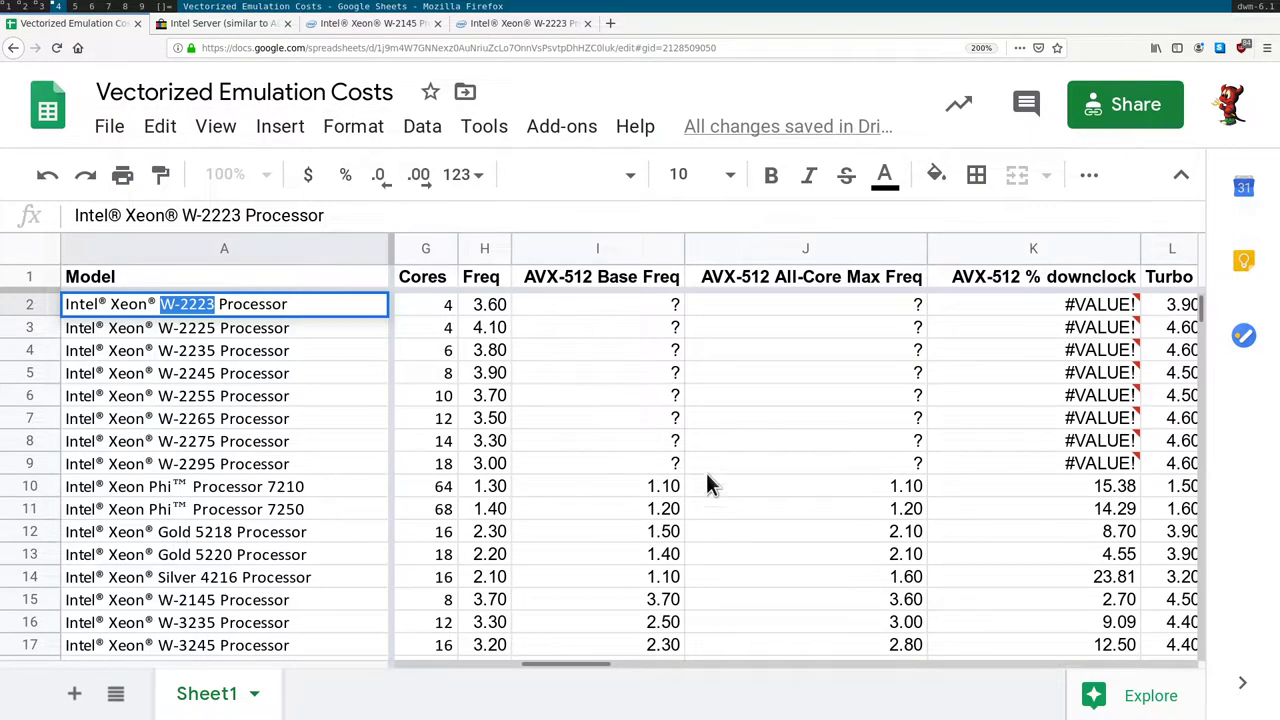
- Search the web for "cascade lake spec update" in a new tab and open Intel's Second Generation Xeon Scalable Processors specification update PDF
click(515, 23)
click(609, 24)
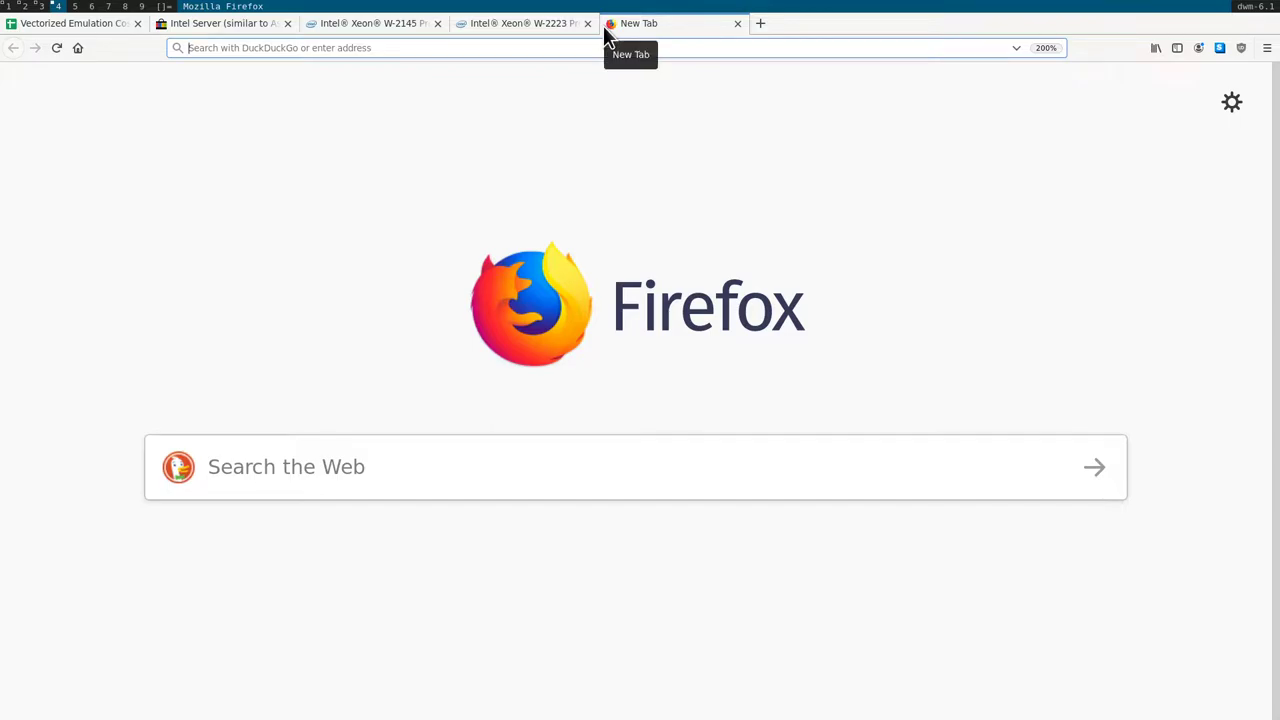
click(609, 48)
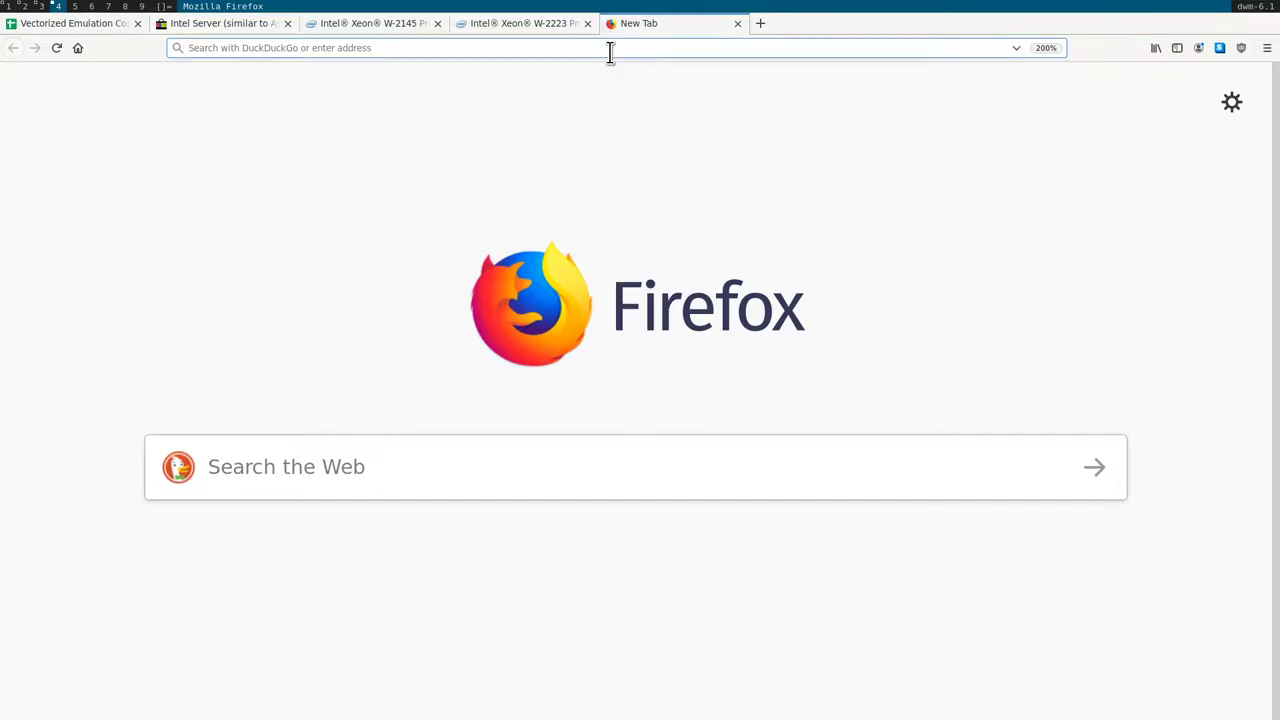
click(540, 24)
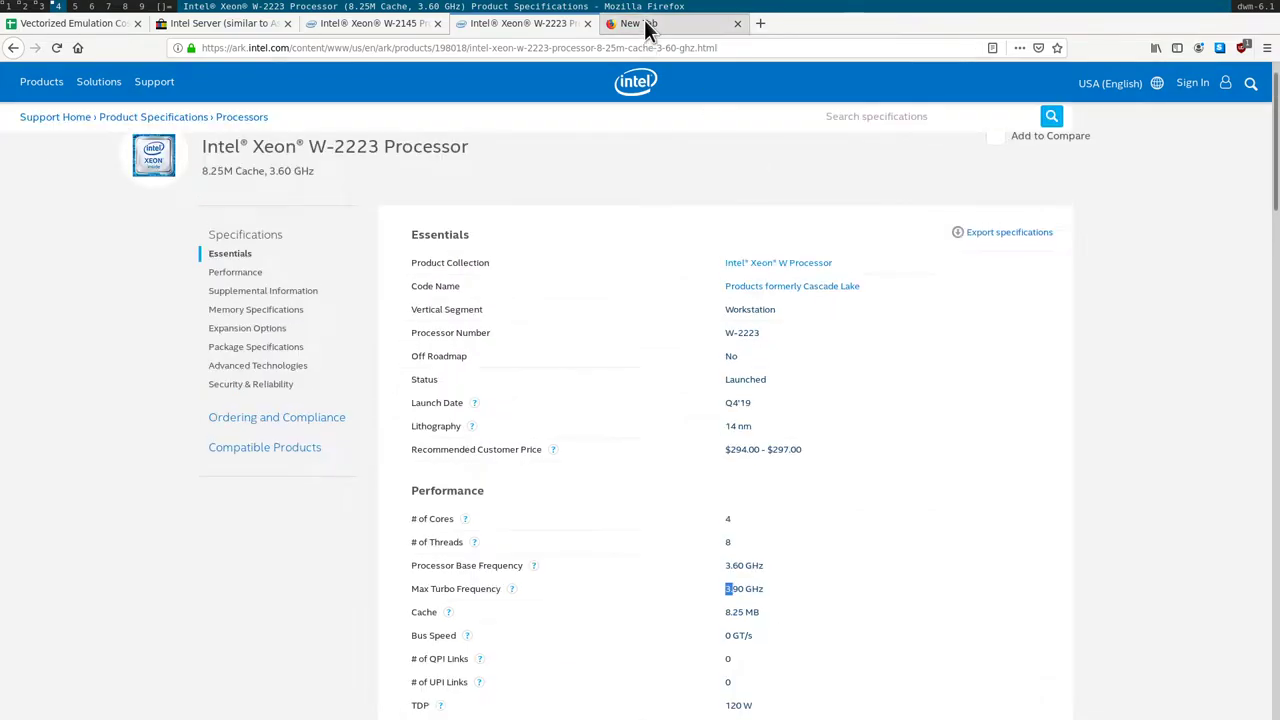
click(645, 30)
click(634, 43)
text(cascade lake)
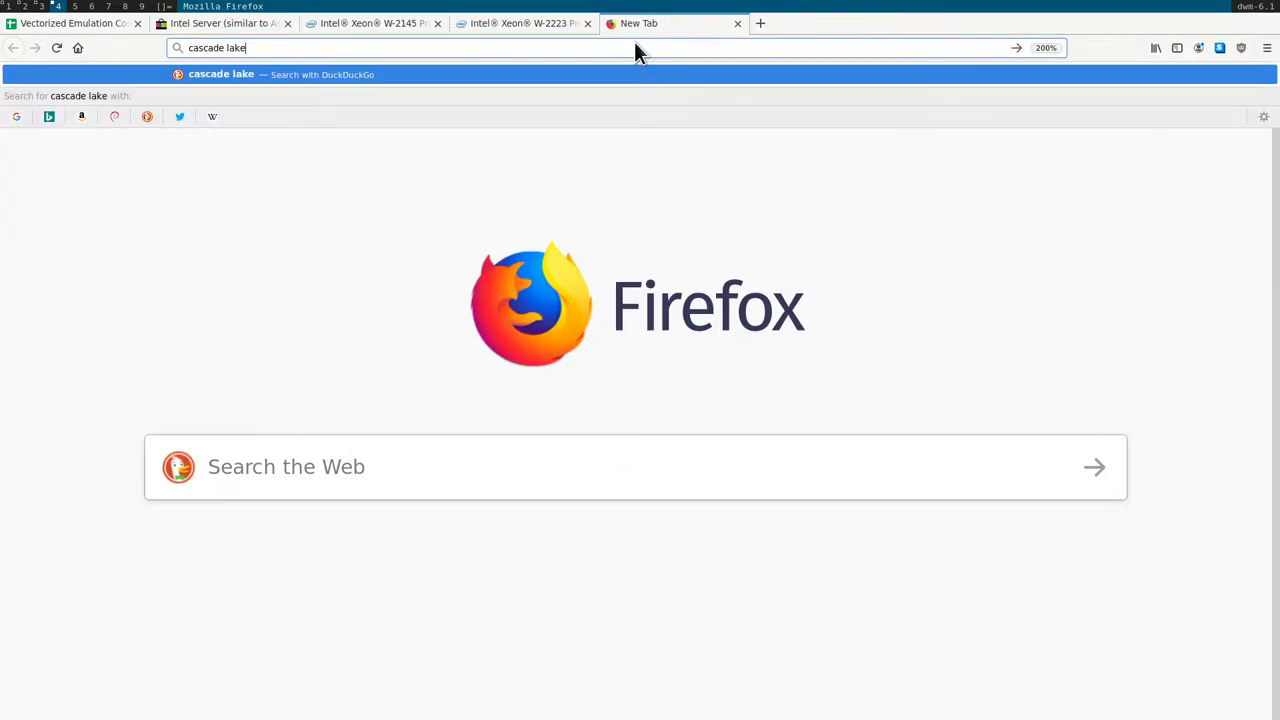
text( spec update)
key(Return)
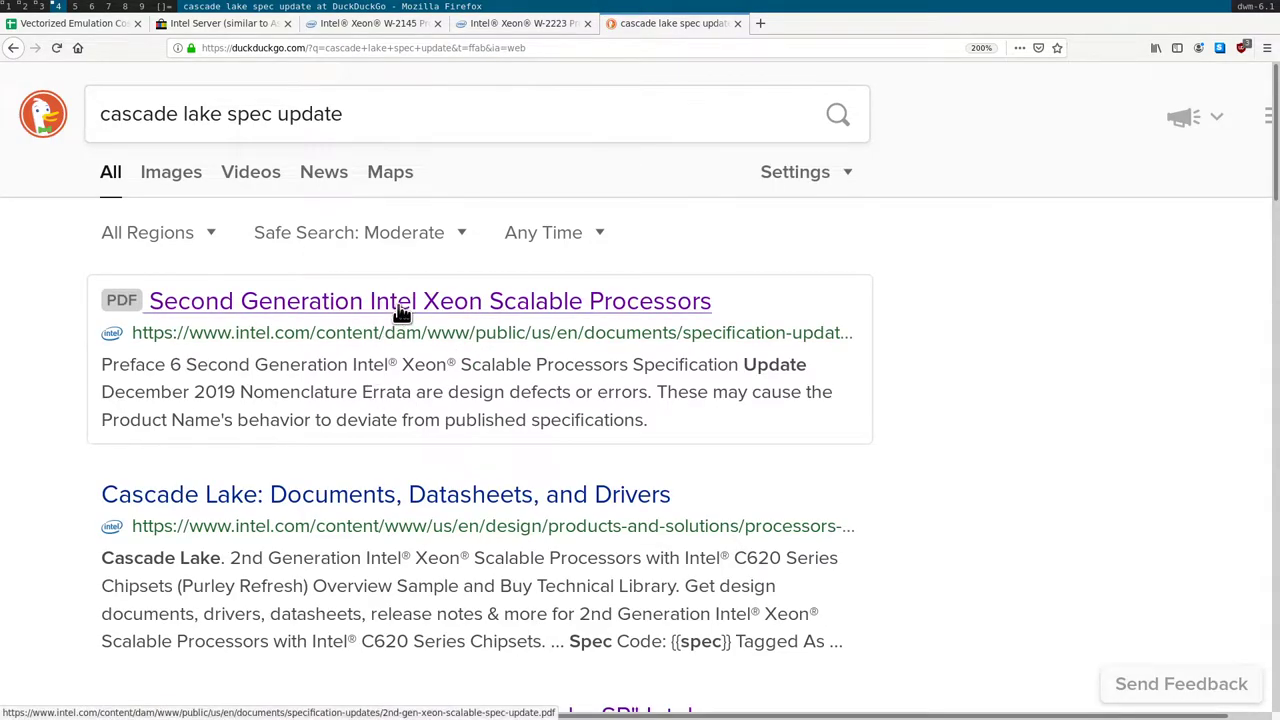
click(400, 312)
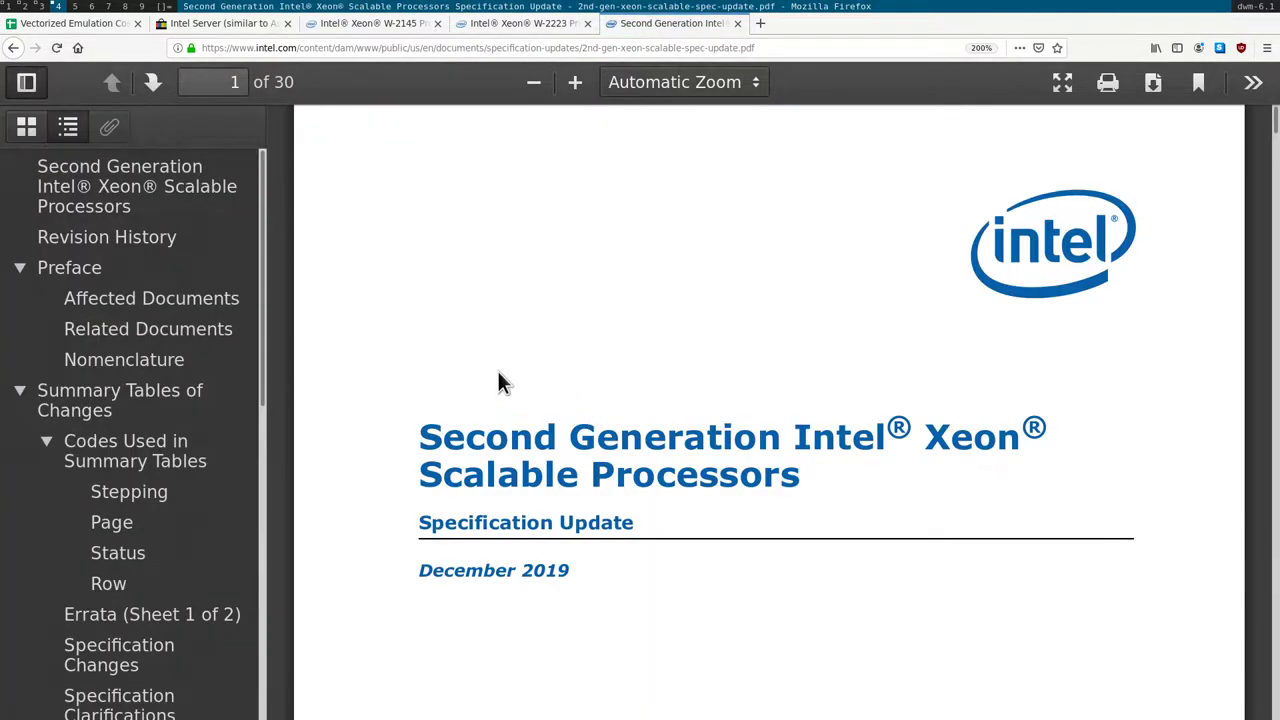
- Widen the PDF's outline sidebar and go to the section on non-AVX, AVX and AVX-512 turbo frequencies
scroll(498, 371, down, 6)
scroll(150, 297, up, 6)
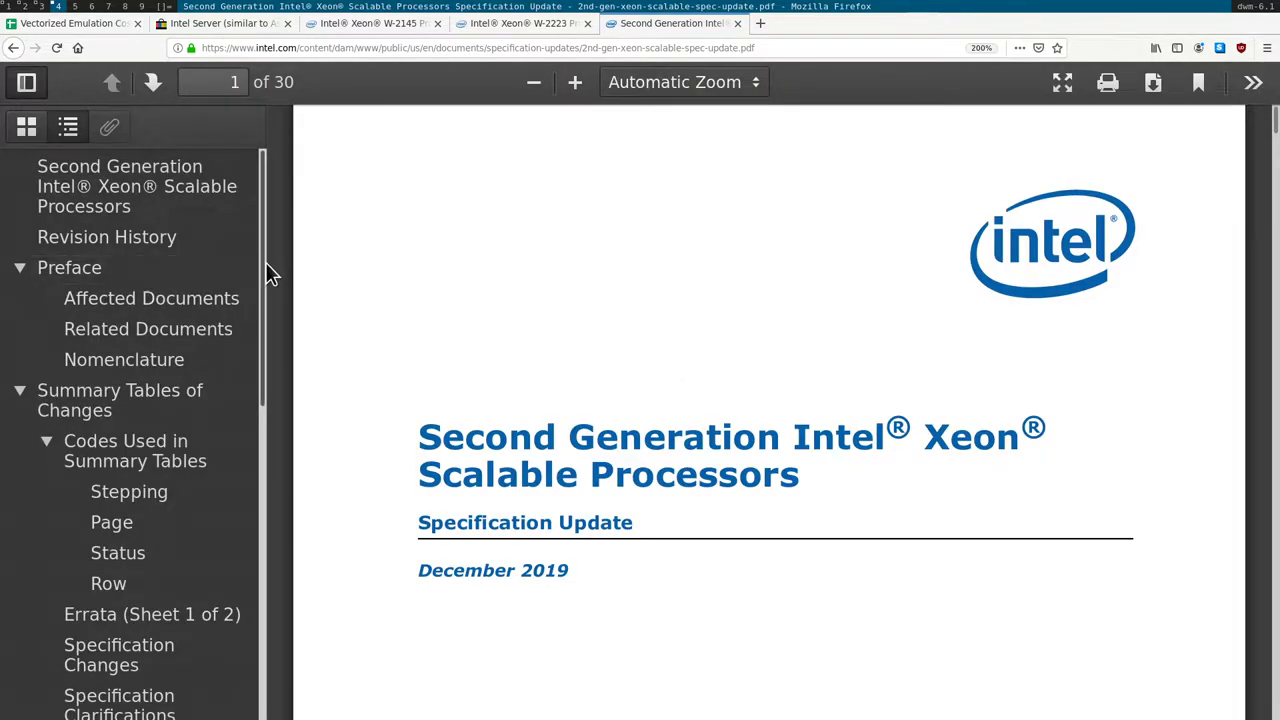
drag(266, 263, 407, 264)
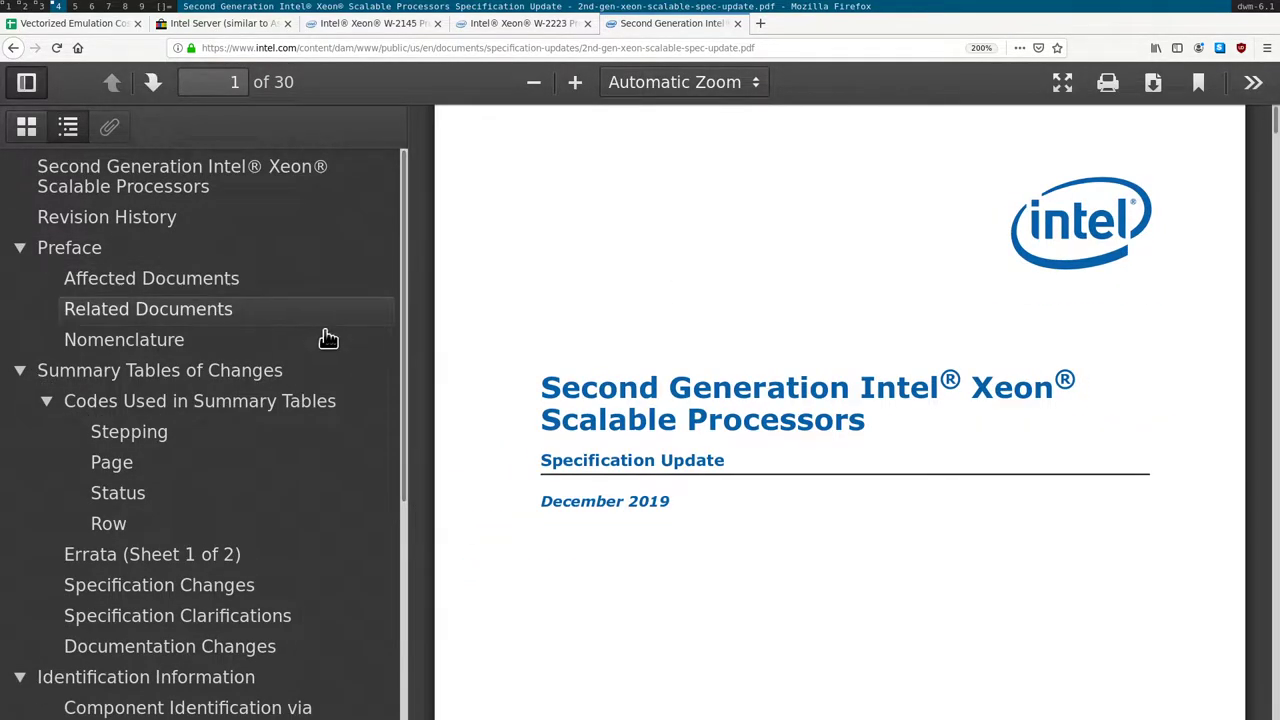
scroll(330, 340, down, 3)
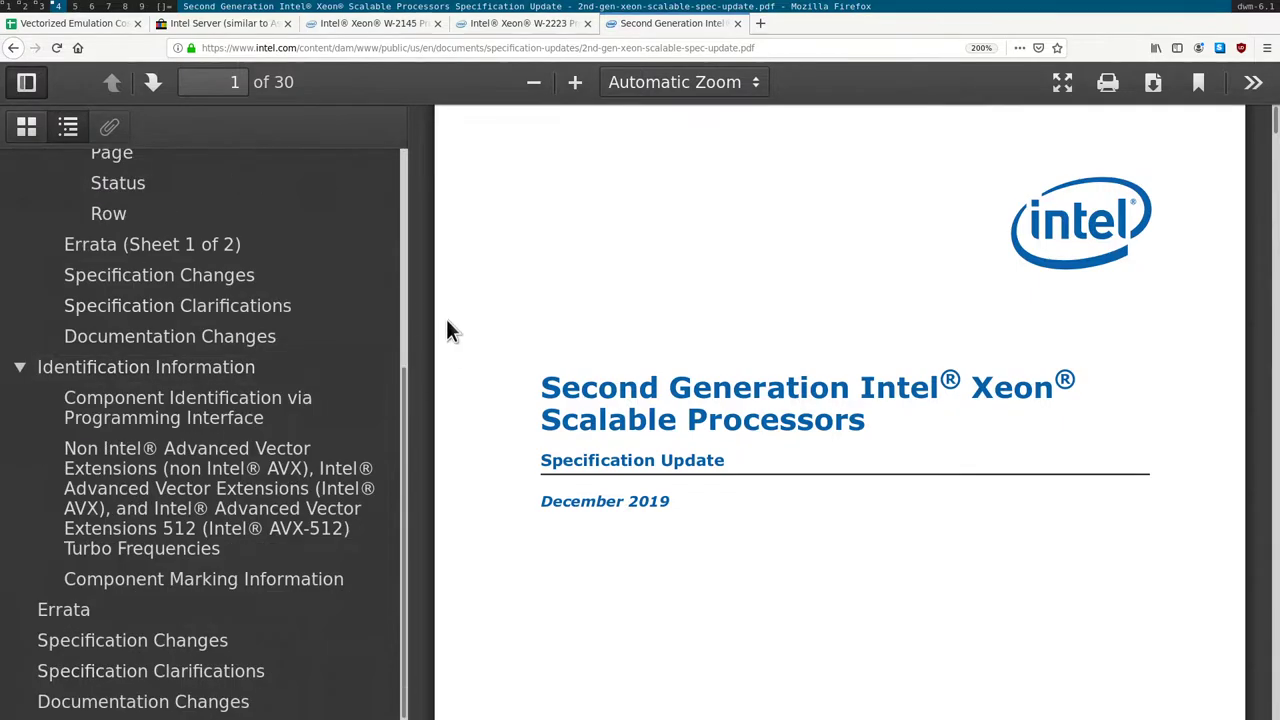
click(310, 490)
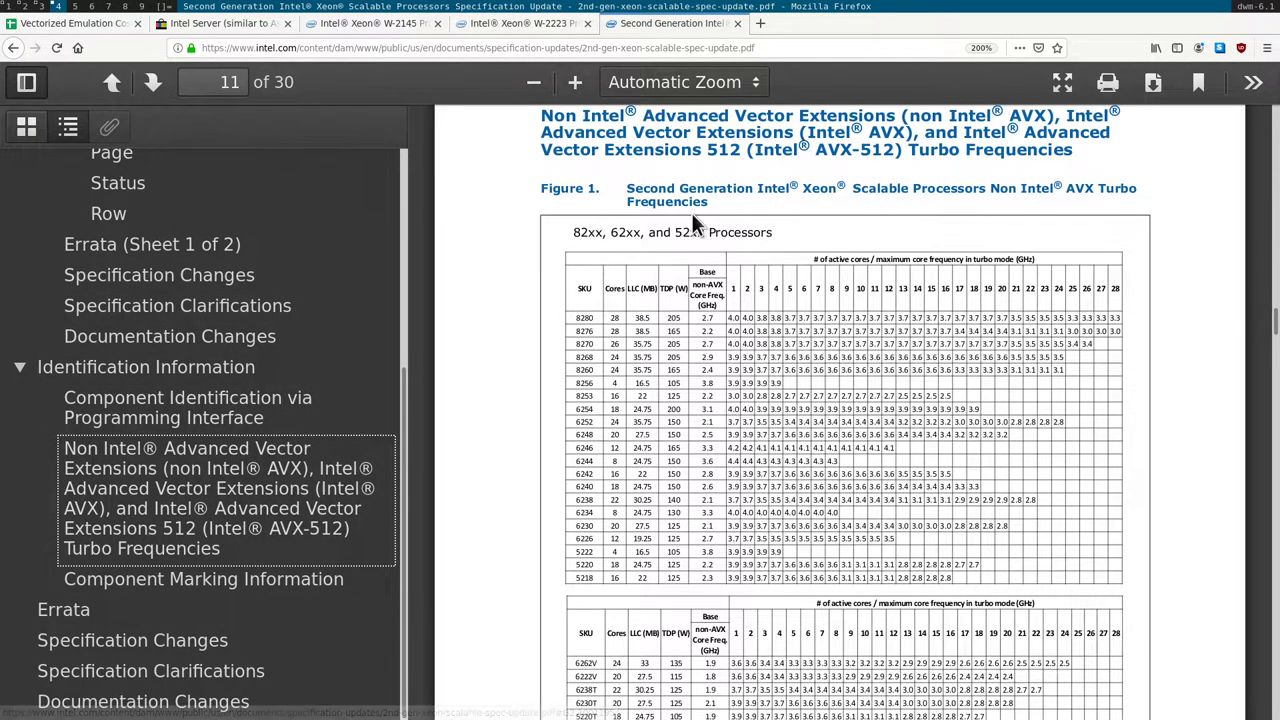
- Examine the non-AVX, AVX 2.0 and AVX-512 turbo frequency tables for 82xx, 62xx and 52xx processors, highlighting the document's date
scroll(700, 226, down, 5)
scroll(794, 391, down, 5)
scroll(648, 347, up, 5)
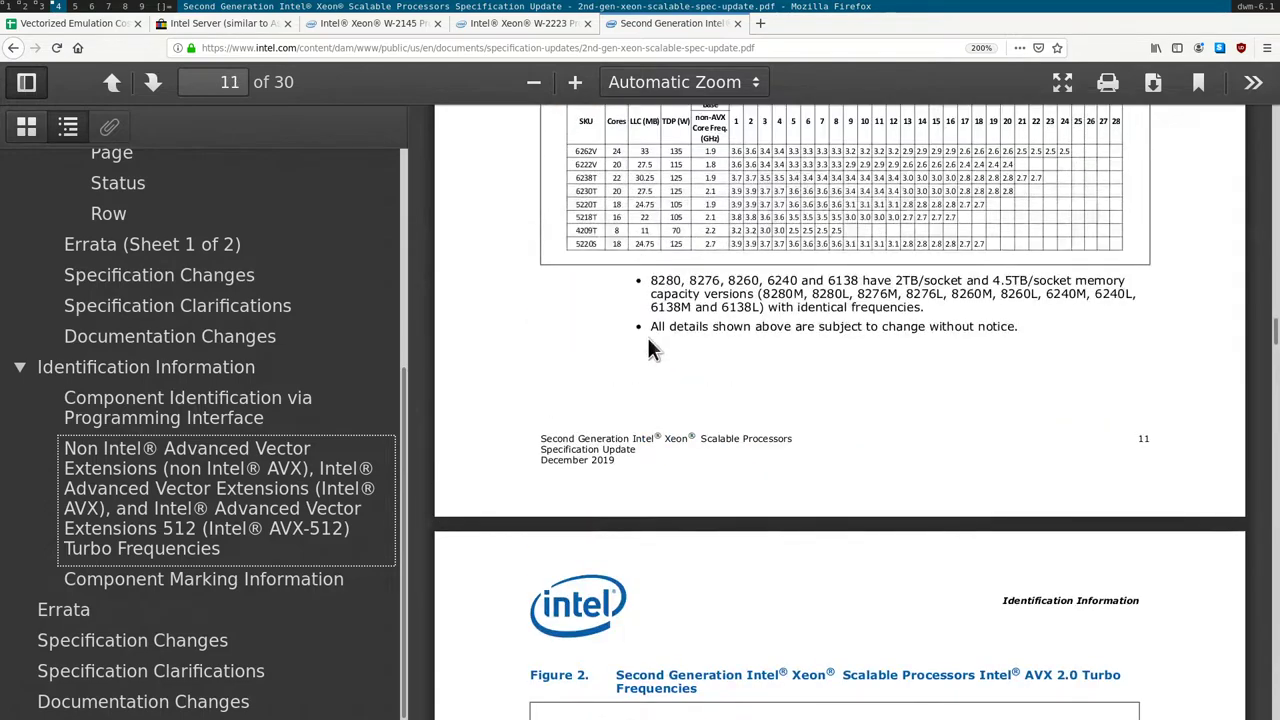
triple_click(590, 460)
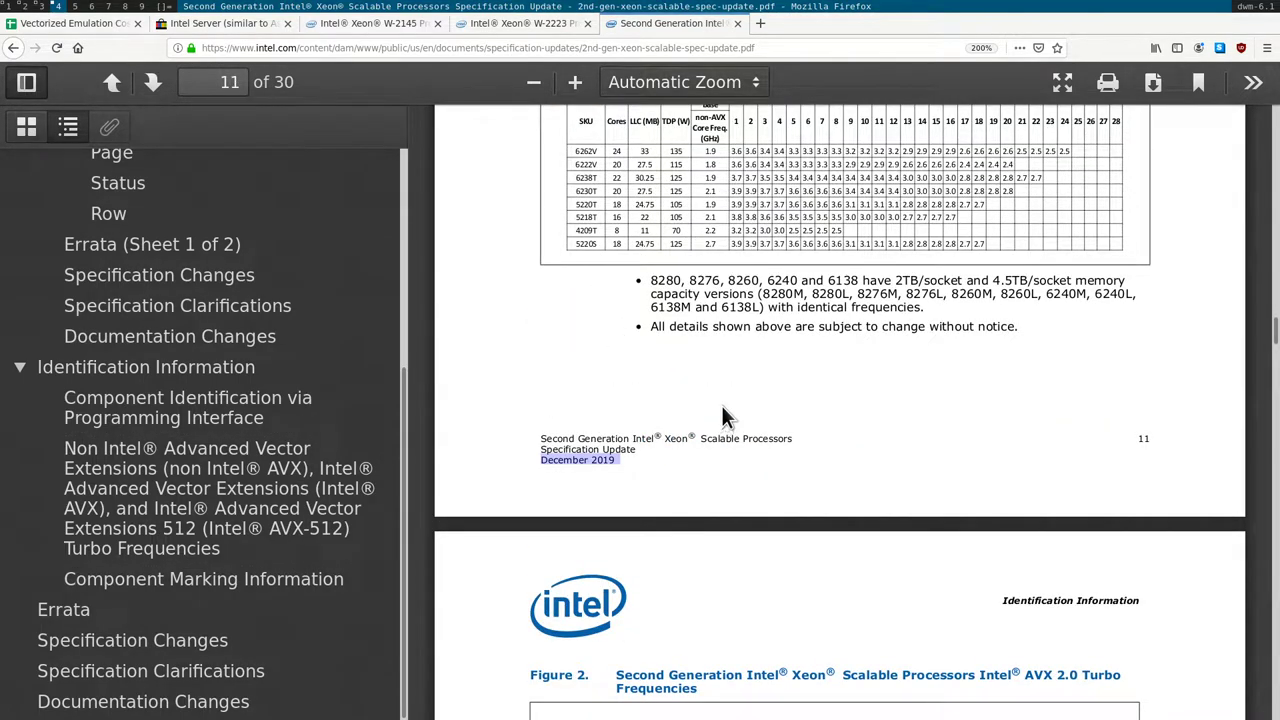
scroll(740, 340, down, 7)
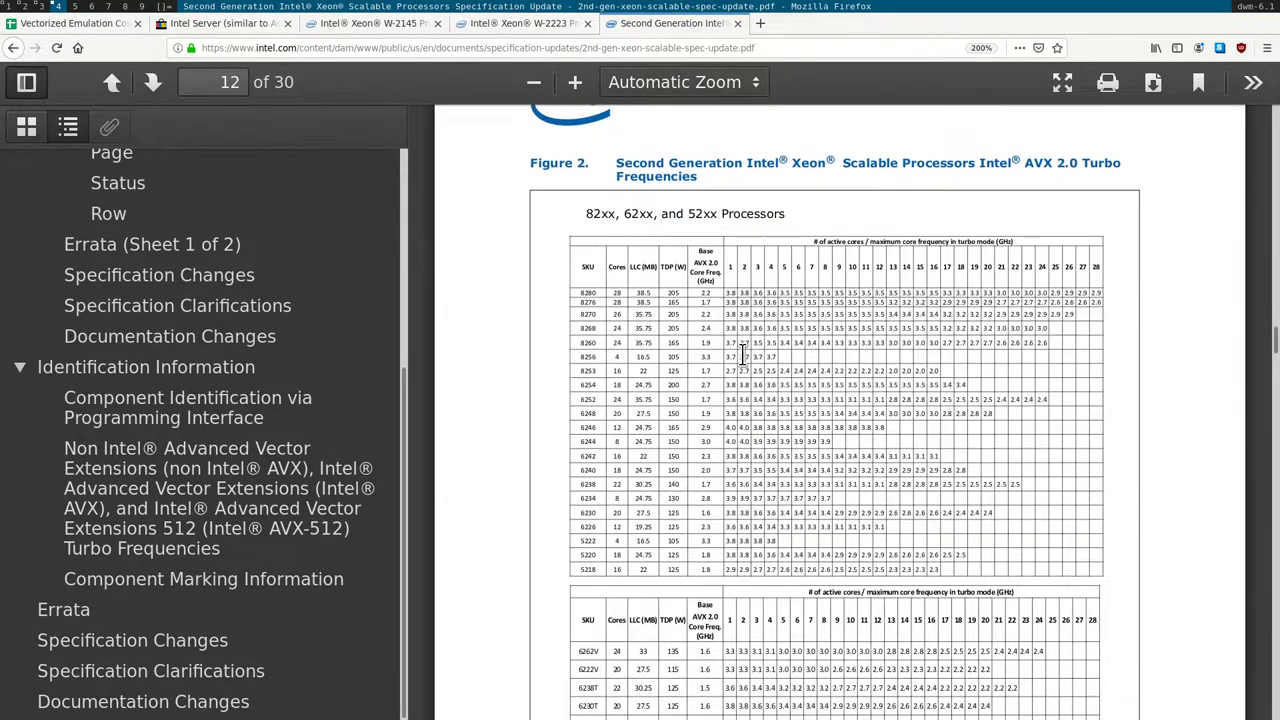
scroll(743, 354, down, 3)
scroll(739, 351, down, 5)
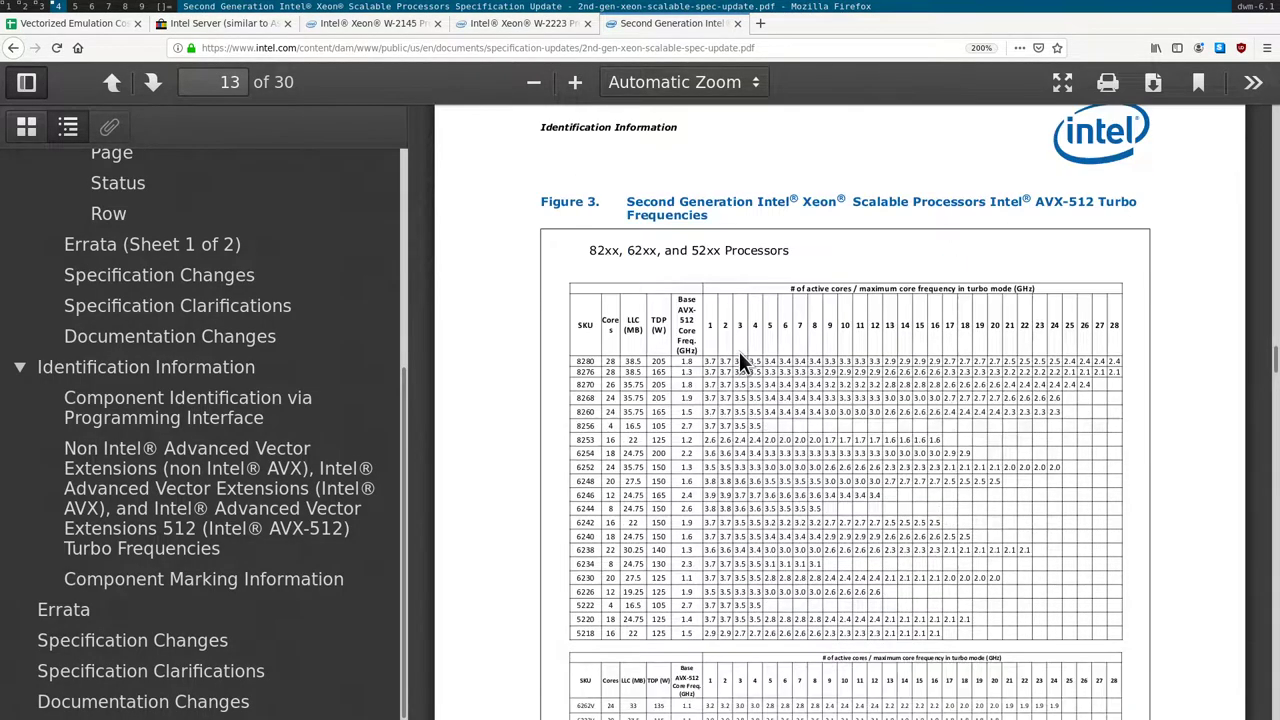
- Search the specification update PDF for "2223"
click(514, 26)
click(675, 23)
key(ctrl+f)
text(2223)
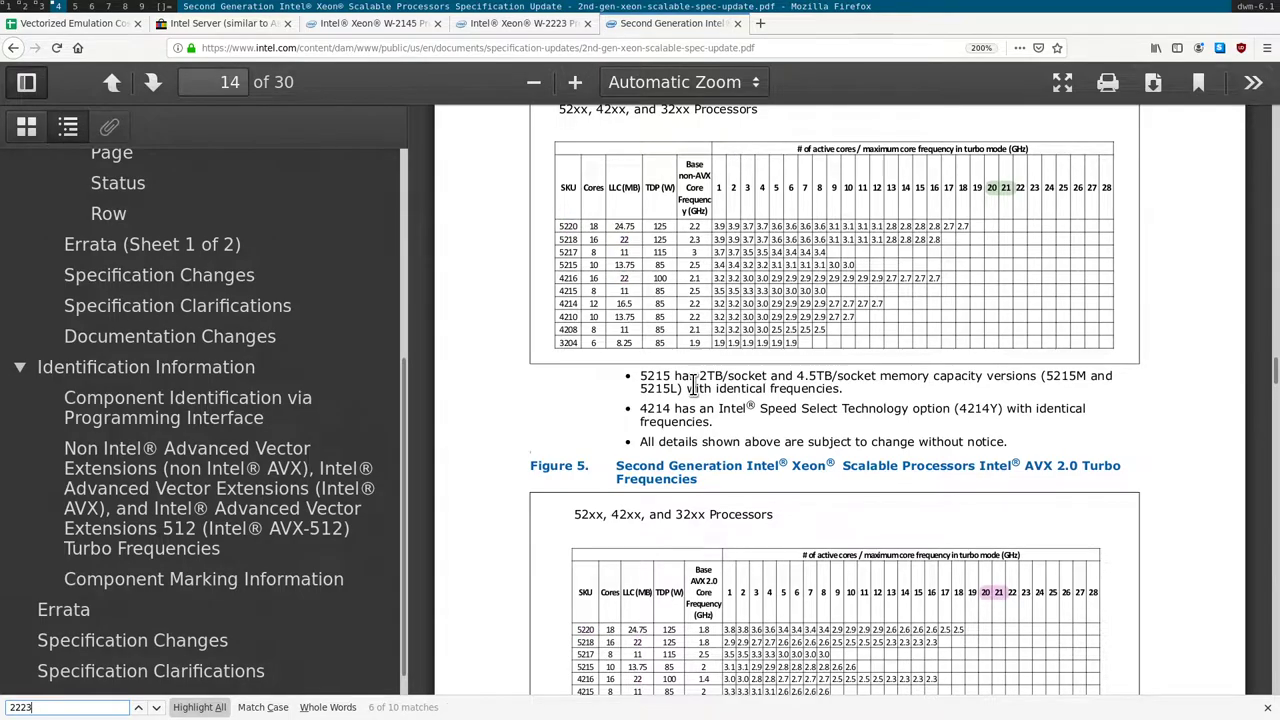
- Step through the matches for "2223" in the PDF, checking the AVX-512 turbo frequency tables for the W-2223
key(Return)
key(Return)
key(Return)
key(Return)
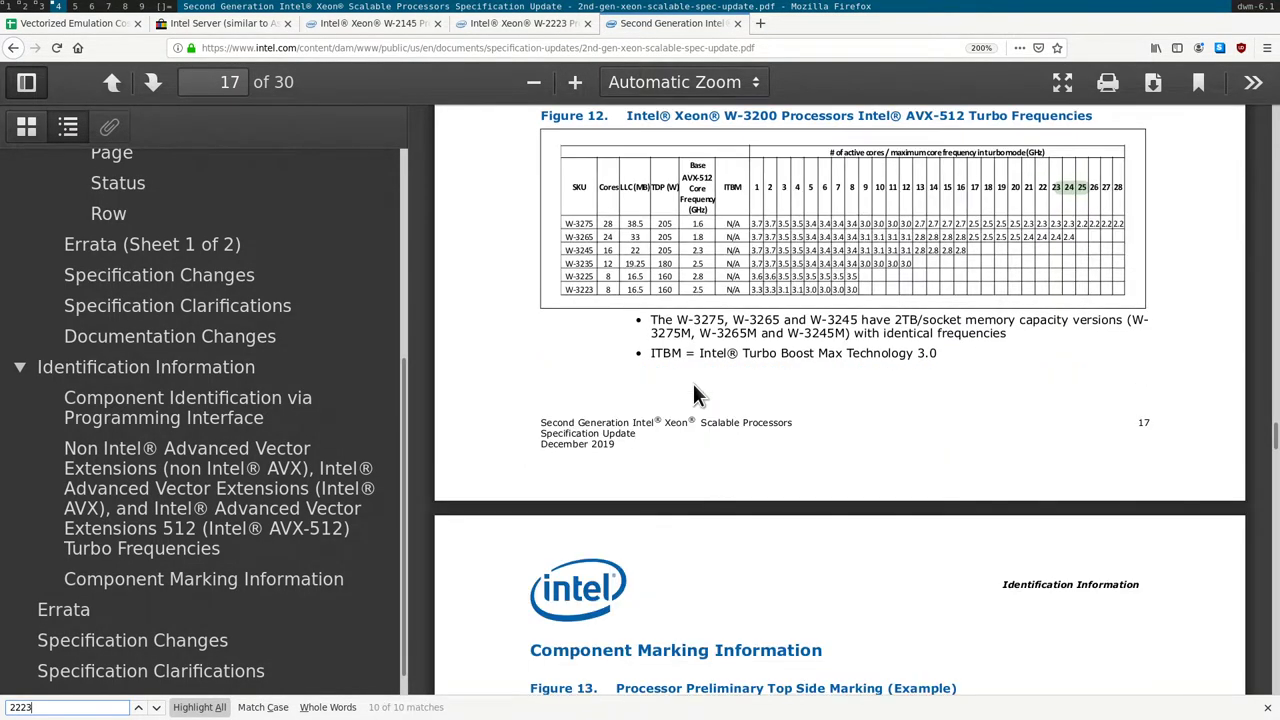
key(Return)
key(Return)
key(Return)
key(Return)
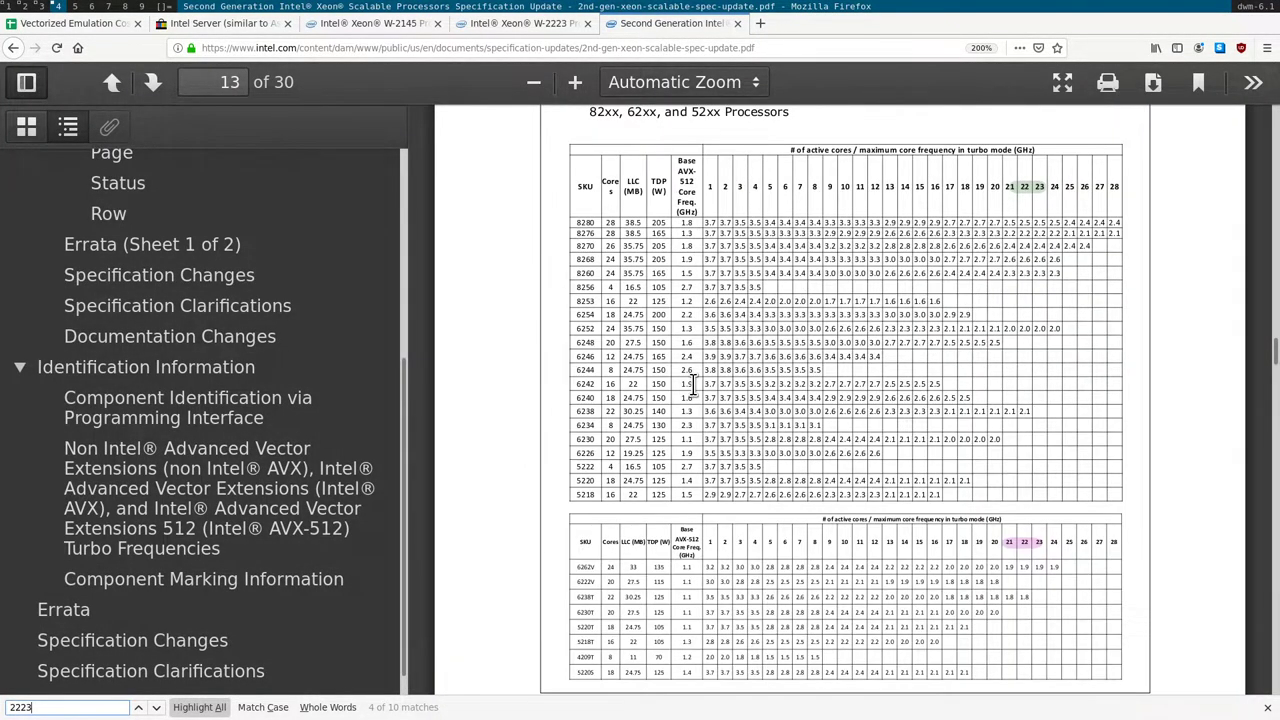
key(Return)
key(Return)
key(Return)
key(Return)
key(Return)
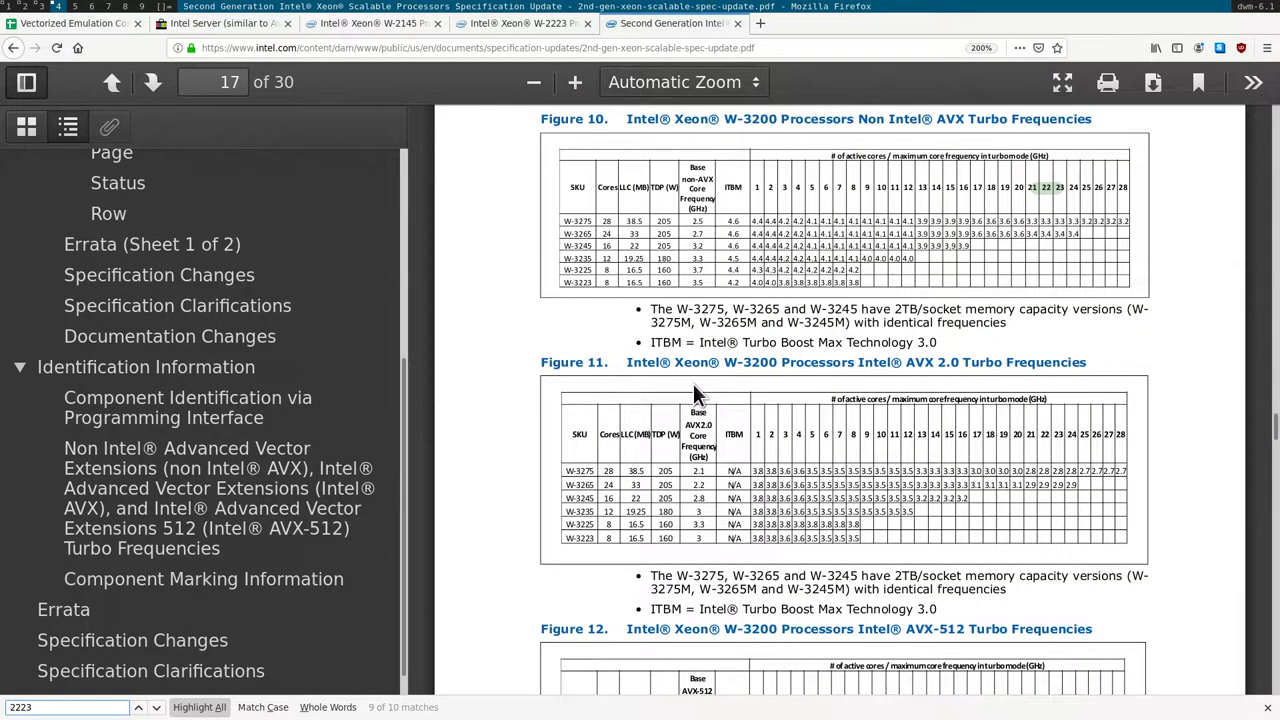
key(Return)
key(Return)
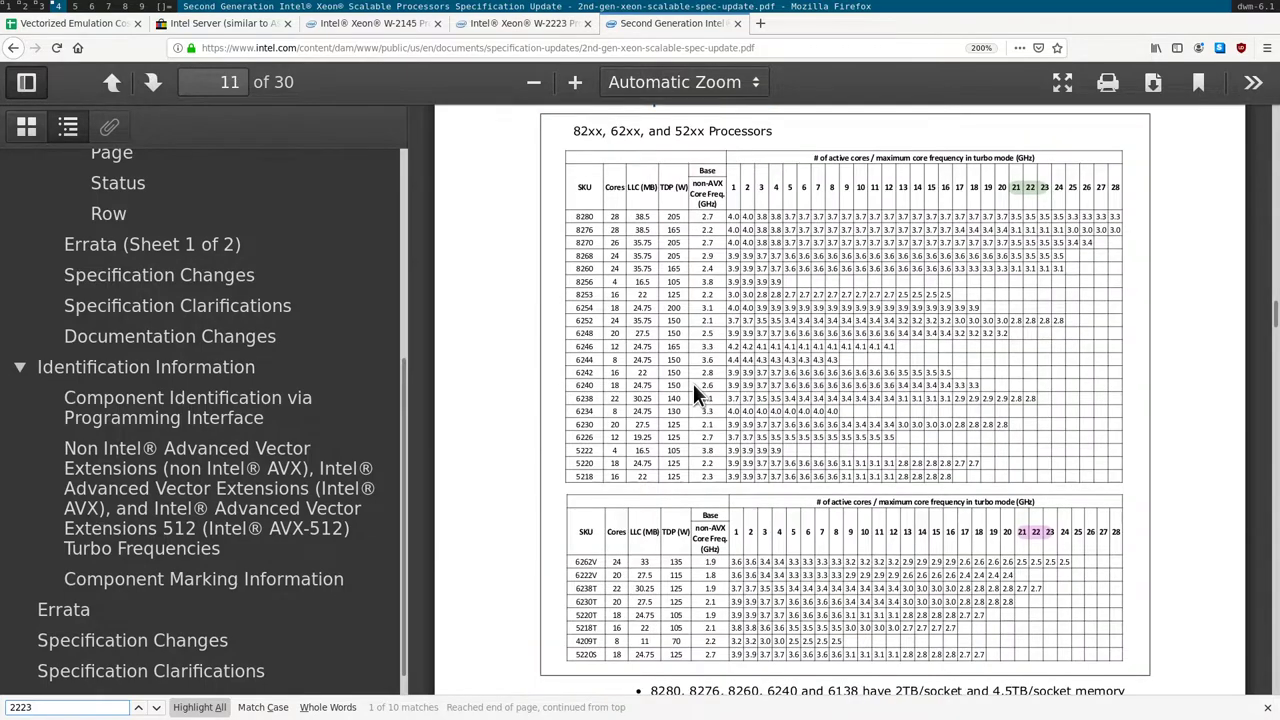
key(Return)
- Revisit the W-2223 specifications and the eBay Xeon Phi 7210 server listing, and look back through the specification update PDF's earlier pages
click(504, 24)
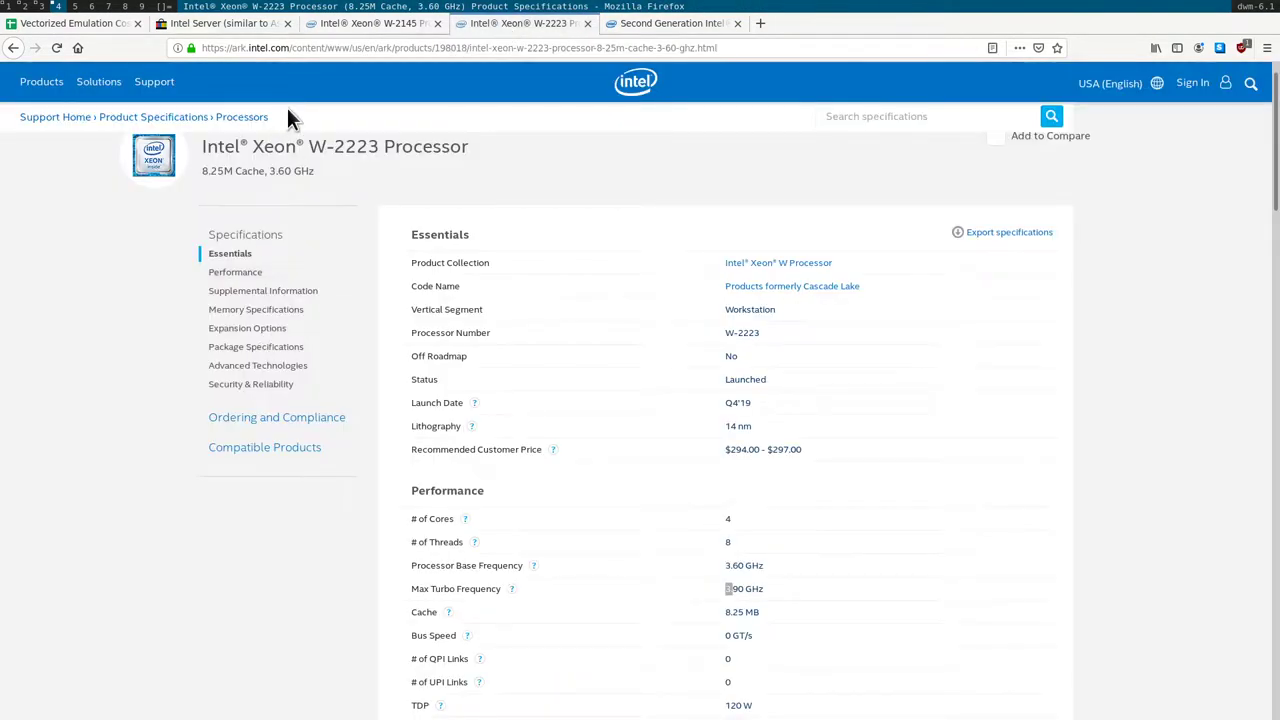
click(349, 24)
click(229, 30)
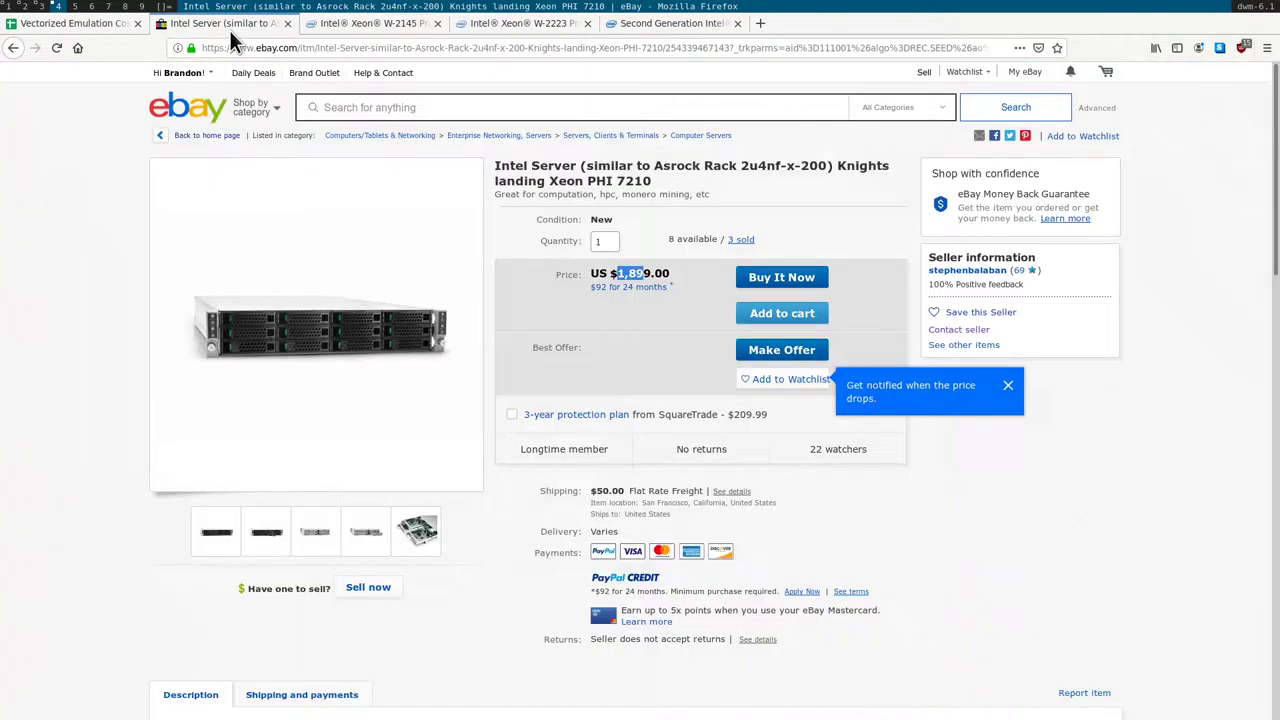
click(646, 29)
scroll(688, 467, up, 15)
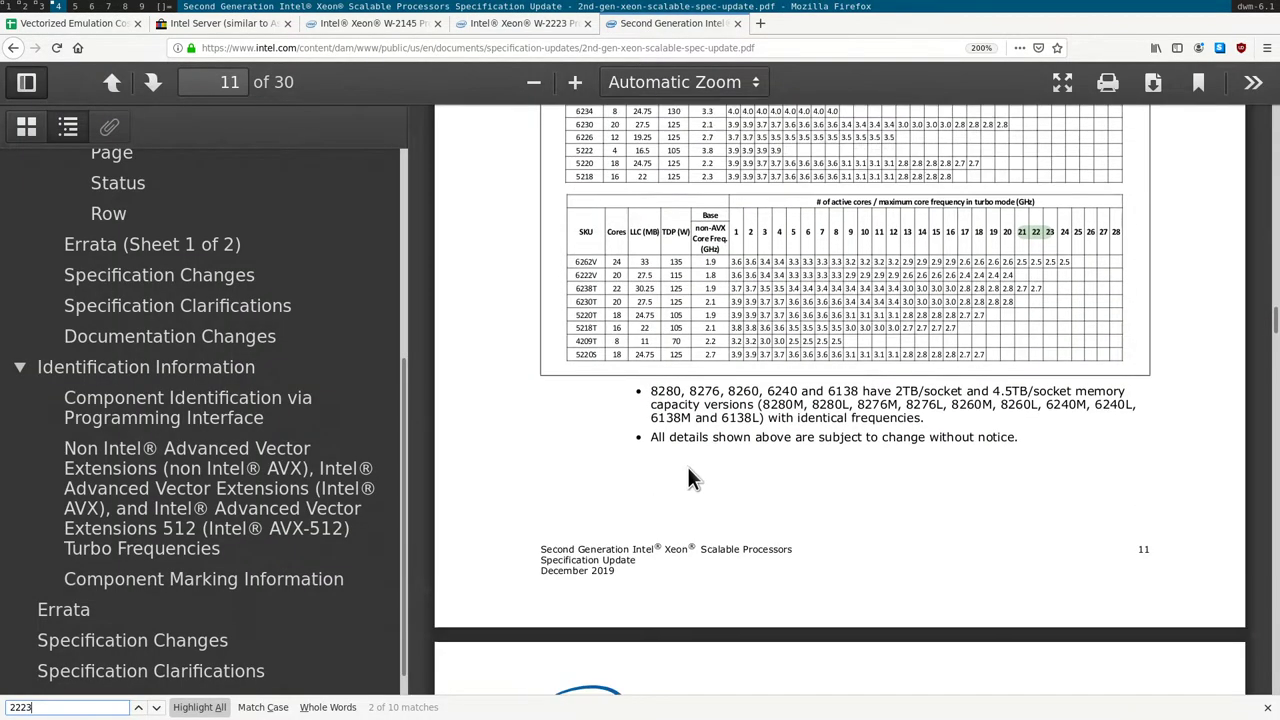
scroll(761, 547, up, 10)
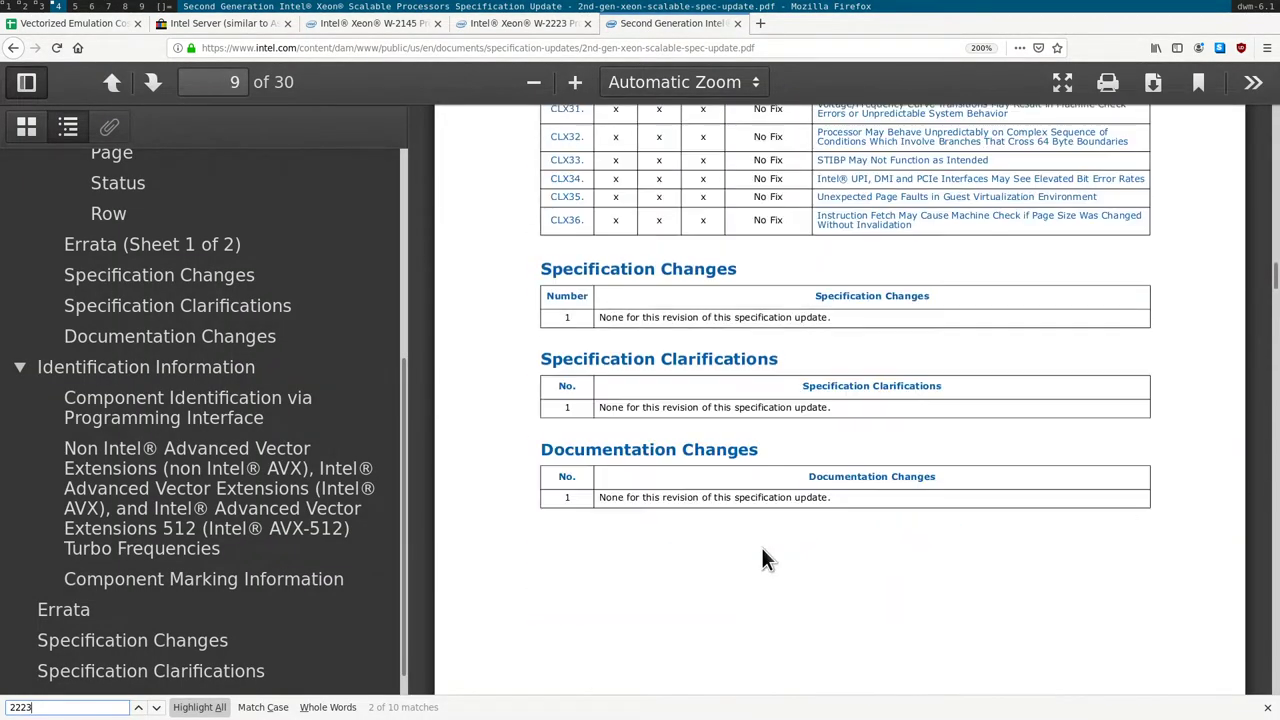
click(245, 33)
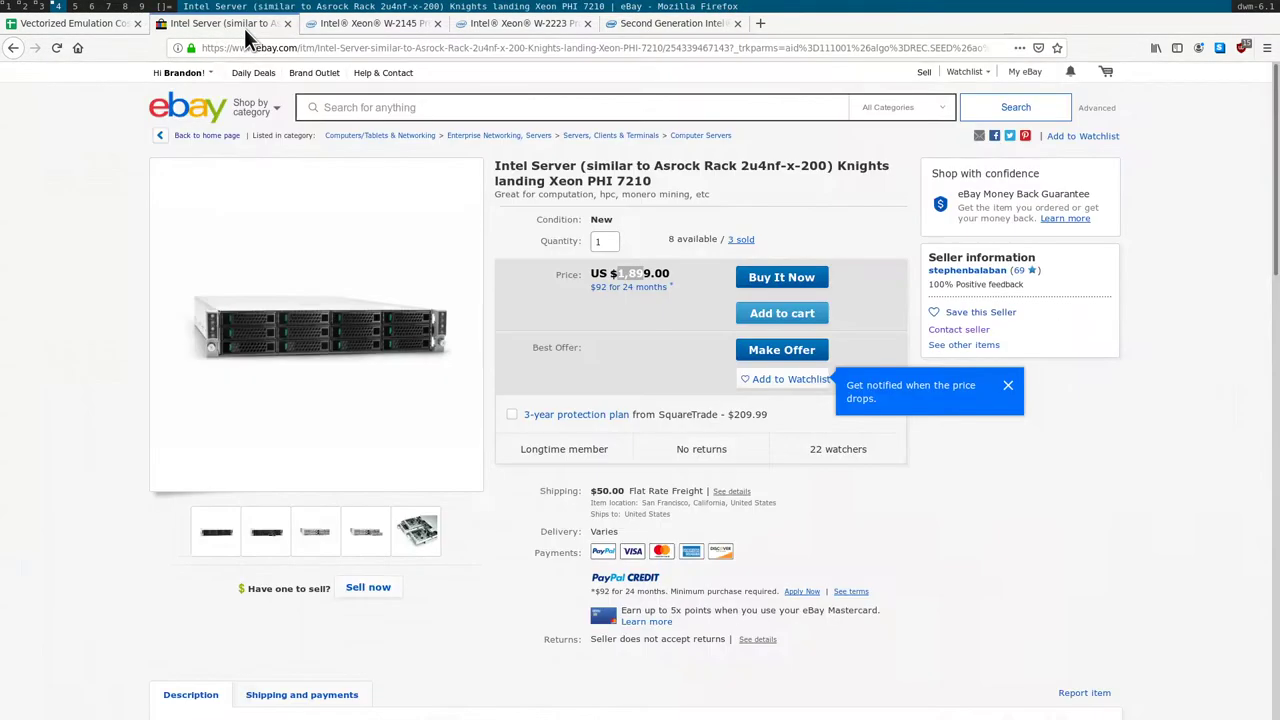
click(351, 29)
click(683, 30)
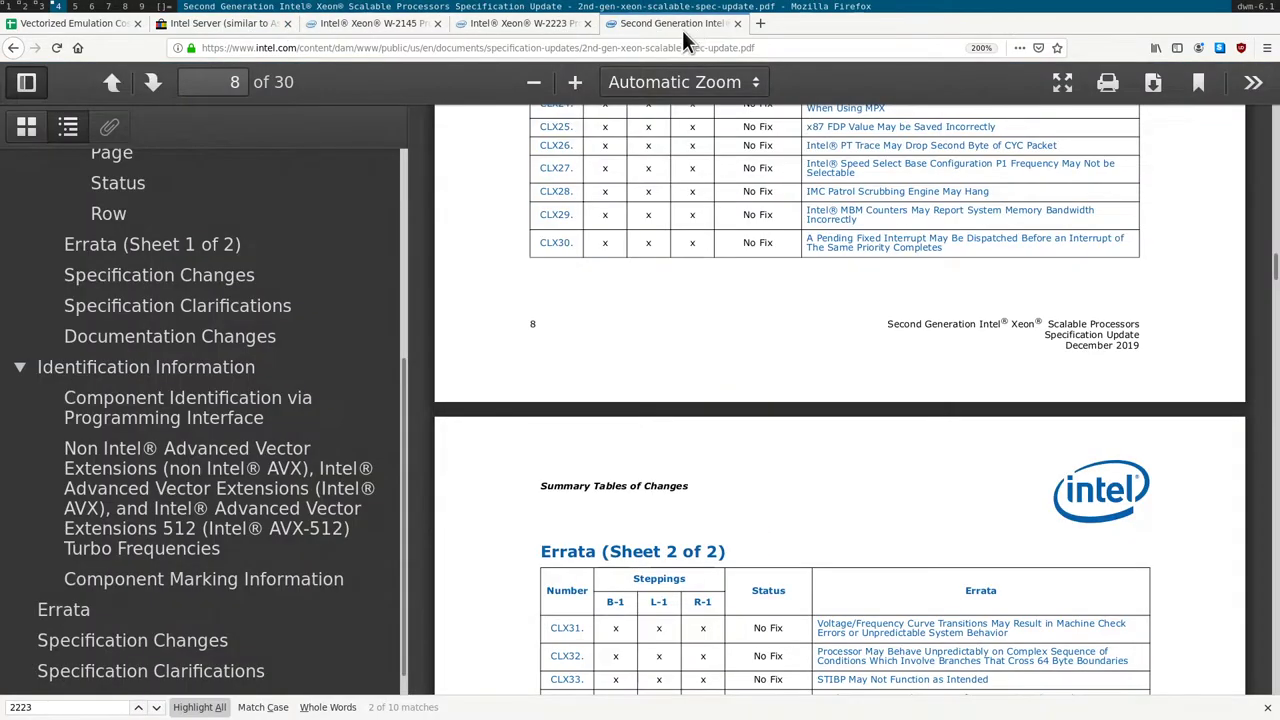
- Search the web for "cascade lake spec update" from the tab holding the specification update PDF
click(14, 47)
click(14, 48)
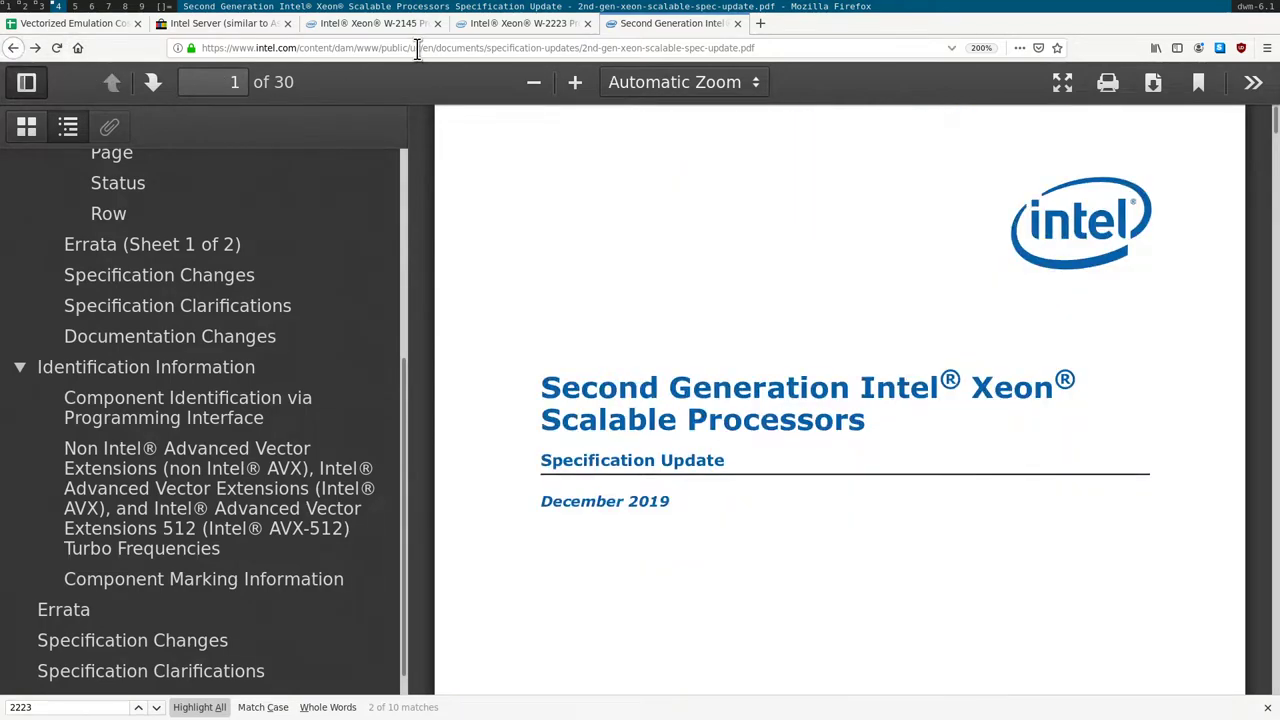
click(480, 33)
click(680, 33)
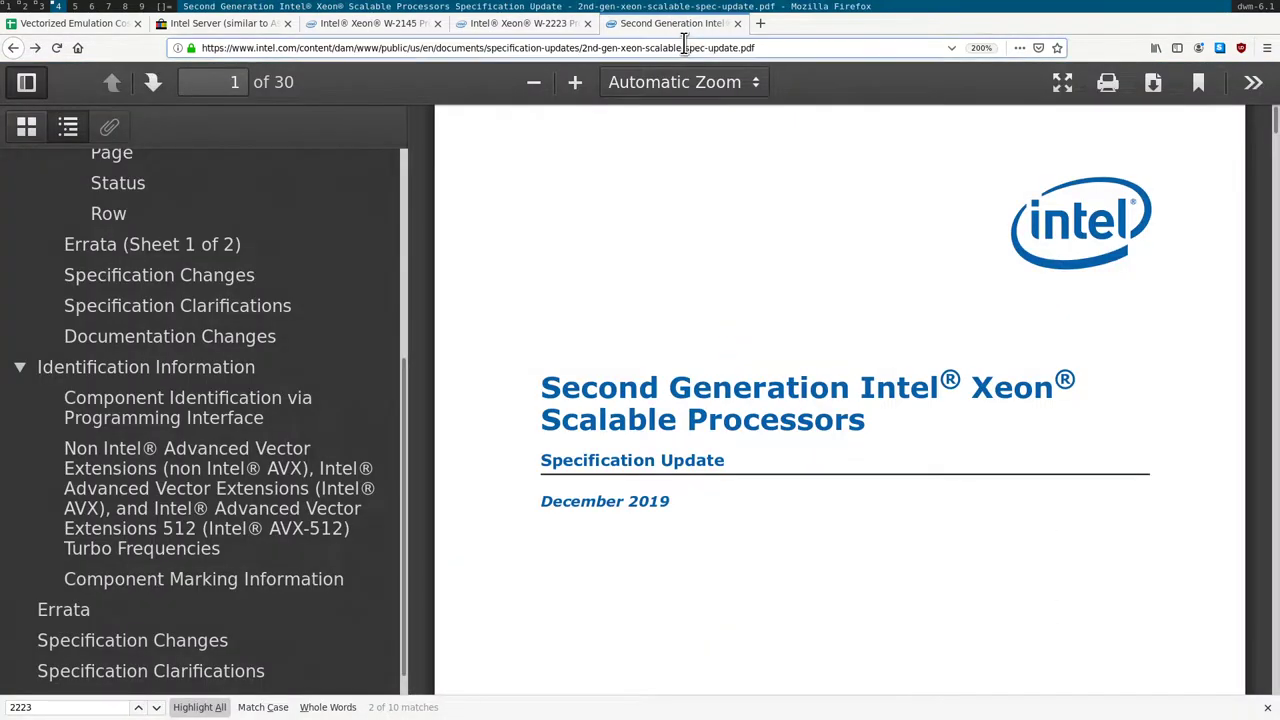
click(685, 42)
text(cascade la)
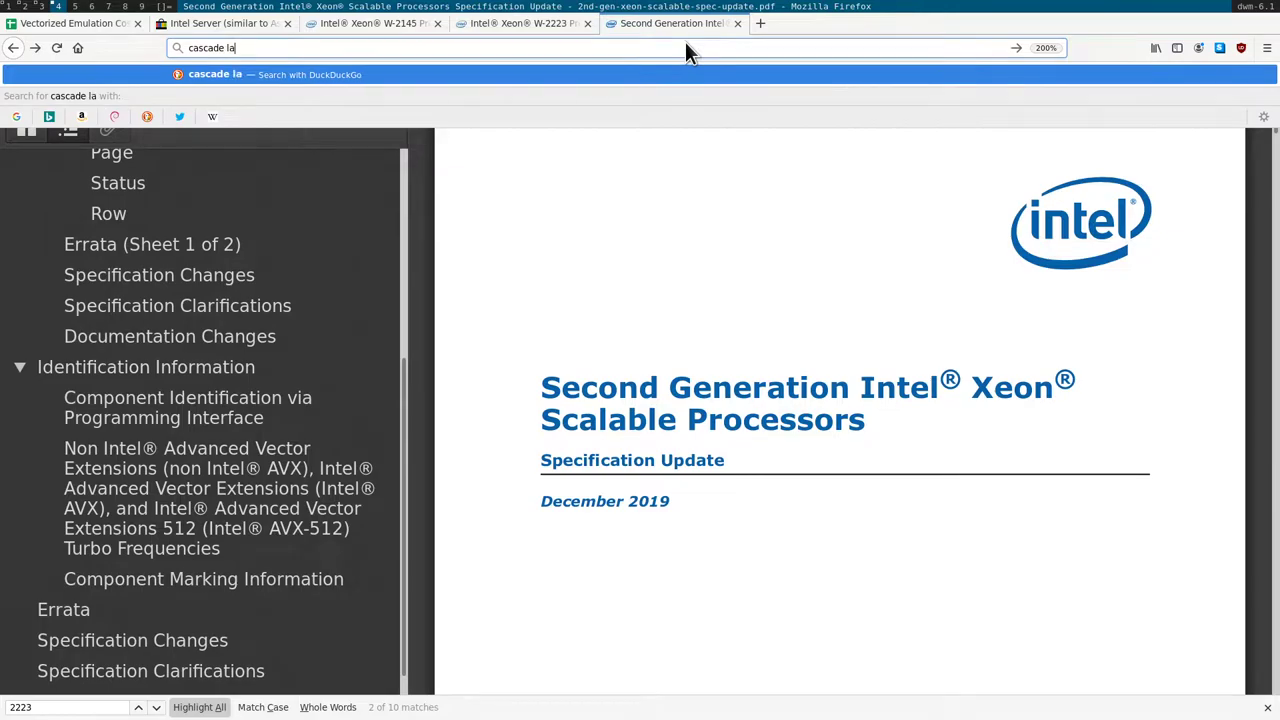
text(ke spec update)
key(Return)
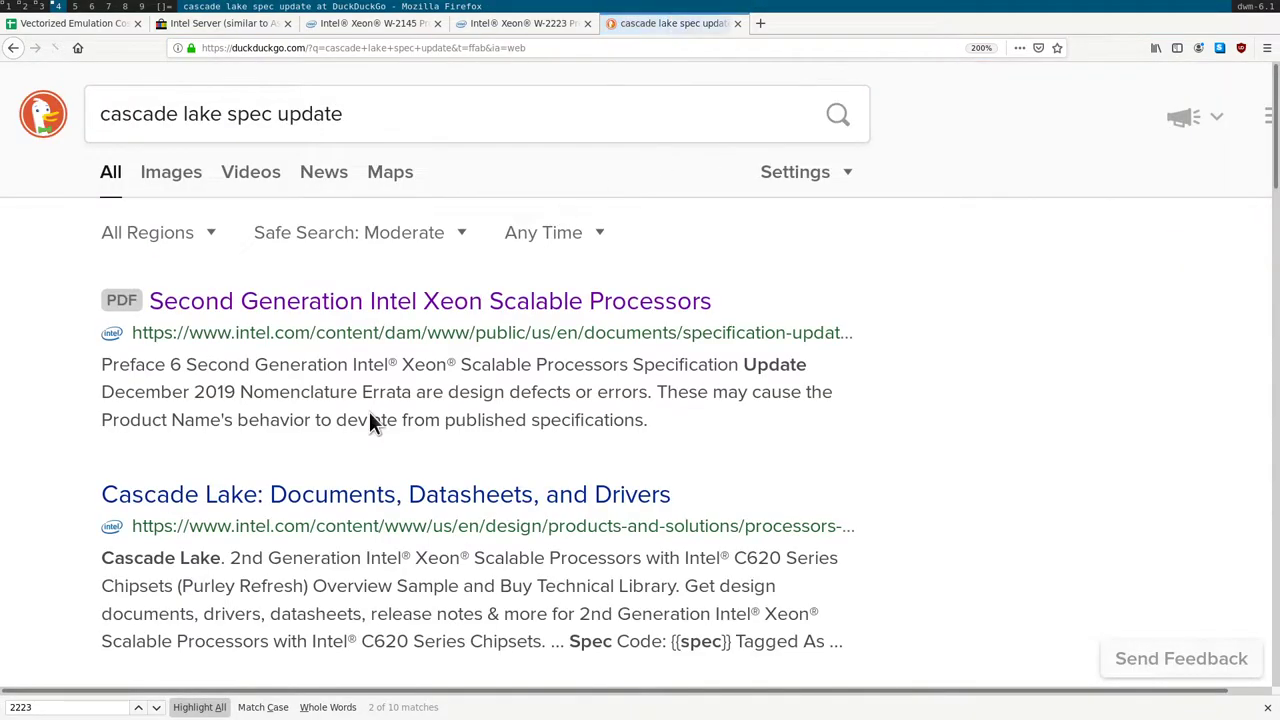
- Open the Intel Cascade Lake documents, Microway detailed specifications and WikiChip Cascade Lake SP results in new tabs
scroll(571, 417, down, 3)
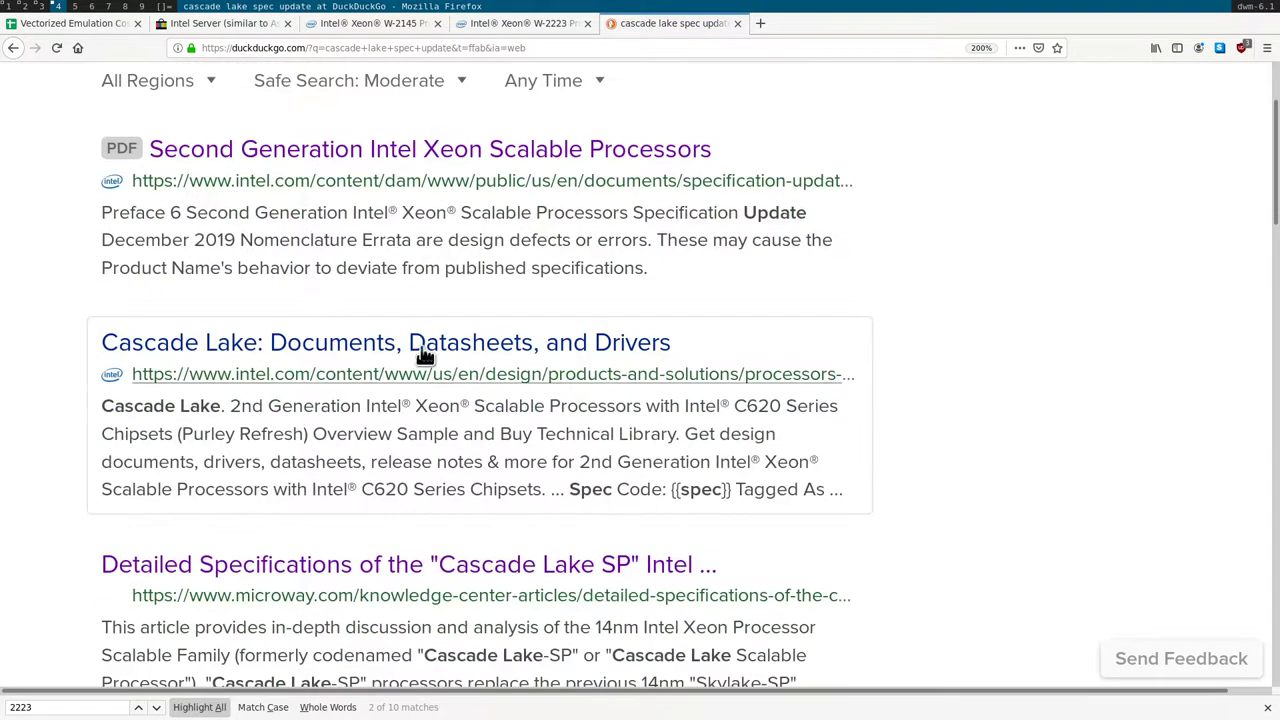
middle_click(478, 352)
scroll(600, 400, down, 5)
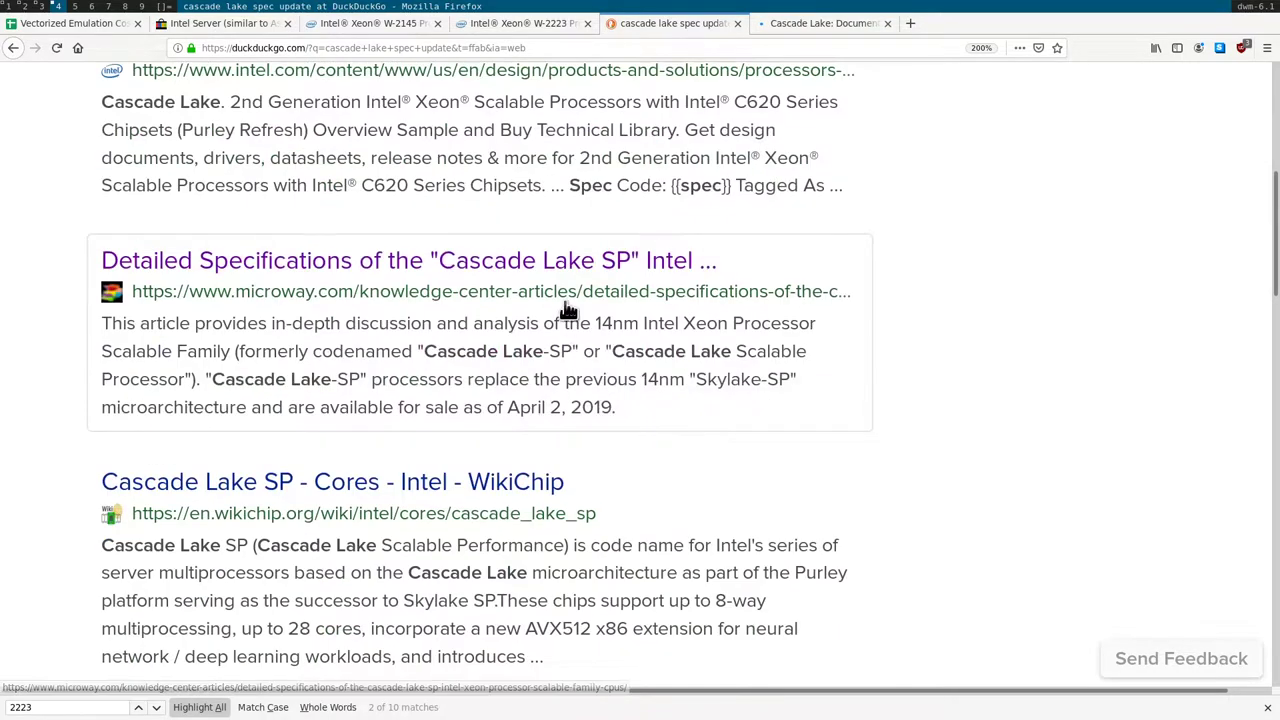
middle_click(551, 277)
middle_click(471, 491)
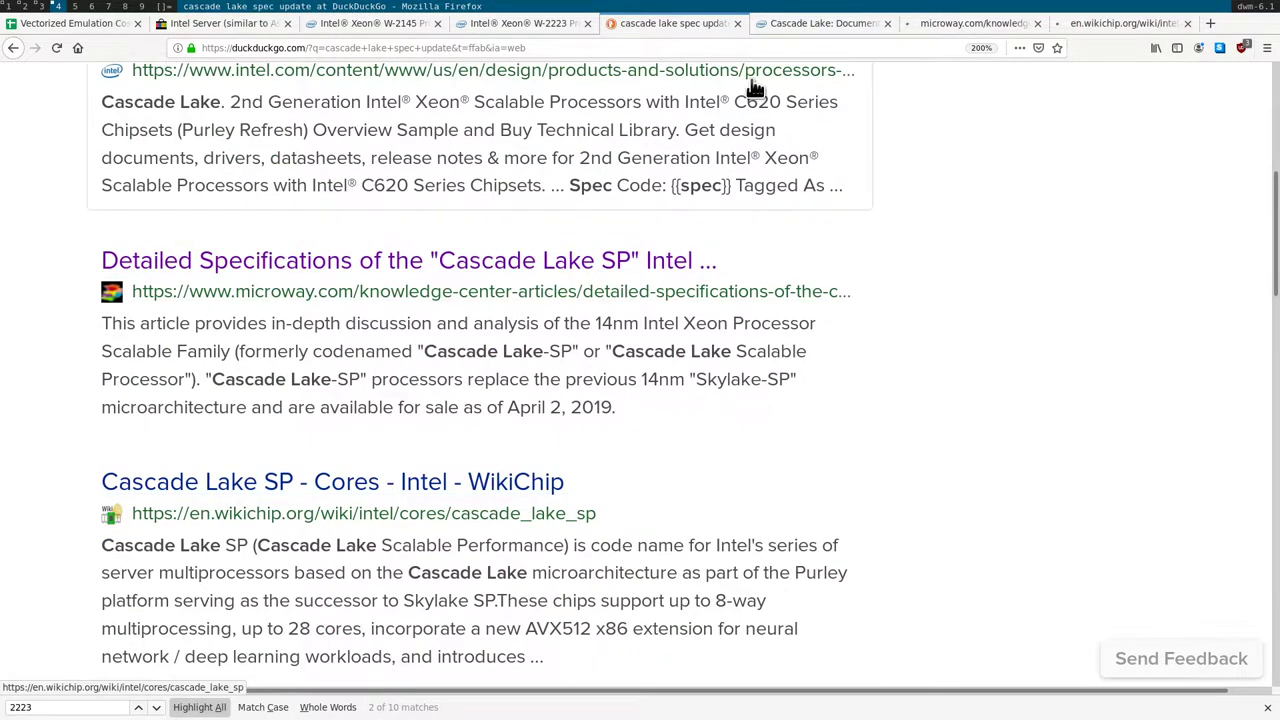
- Look over the document categories on Intel's Cascade Lake technical library page and close its tab
click(827, 24)
scroll(771, 448, down, 5)
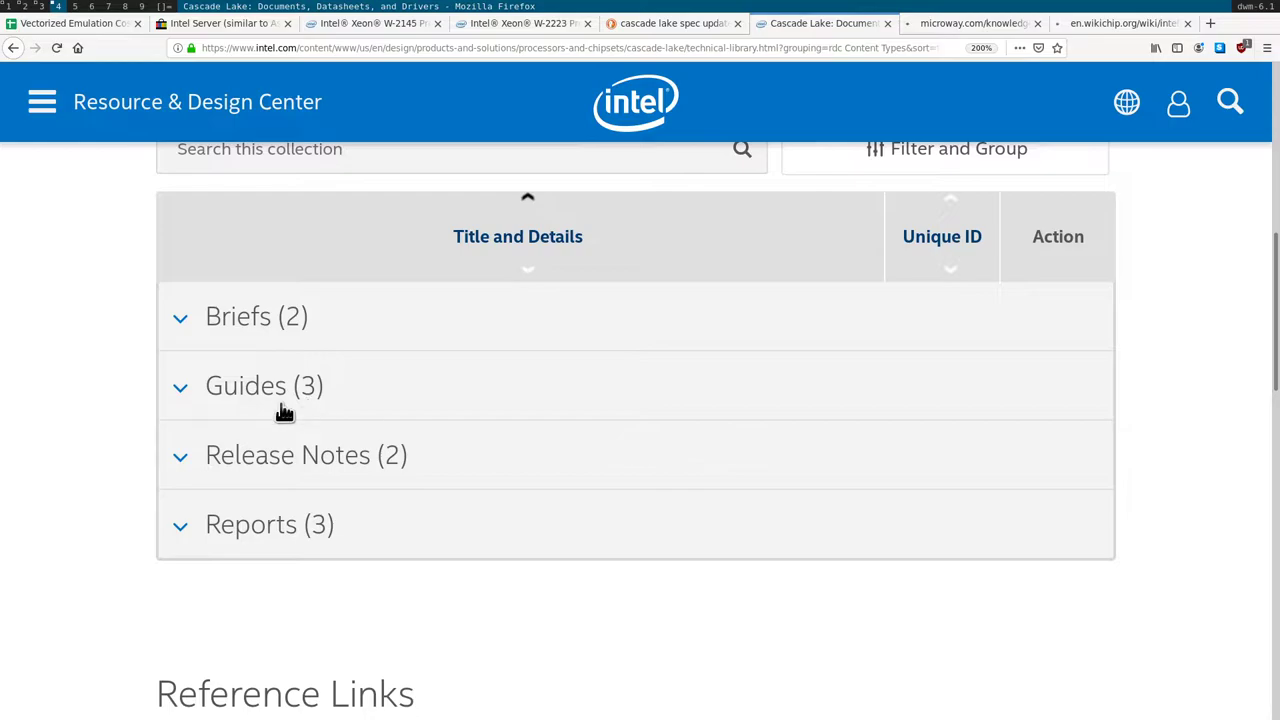
scroll(434, 531, down, 5)
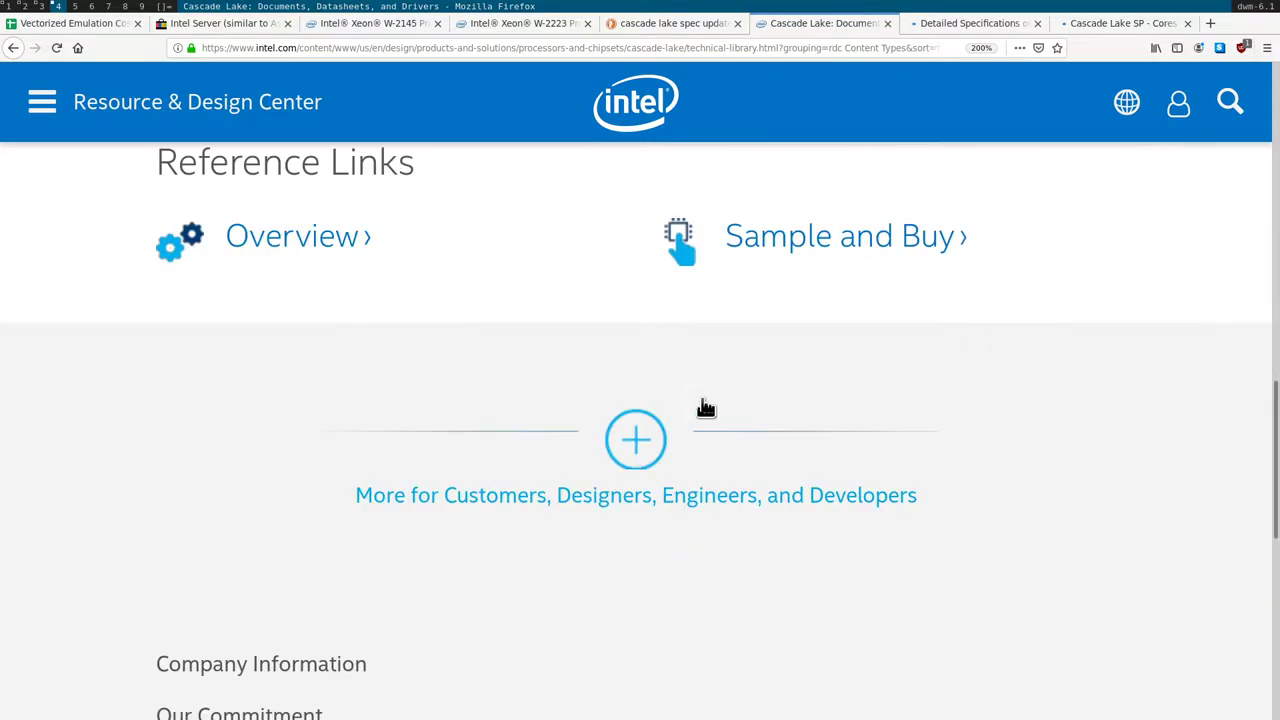
click(955, 24)
click(887, 23)
- Examine the Microway article's Cascade Lake SP feature overview and theoretical peak performance chart for AVX-512 instructions
scroll(763, 462, down, 5)
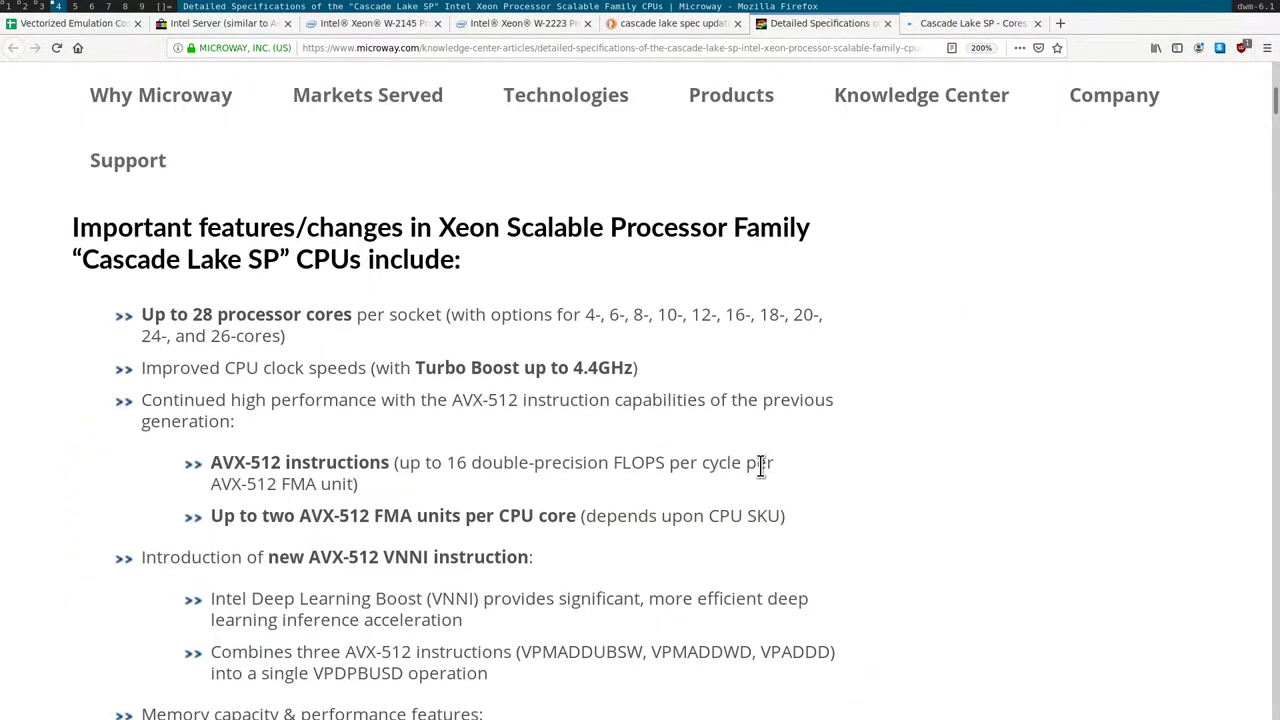
scroll(760, 465, down, 10)
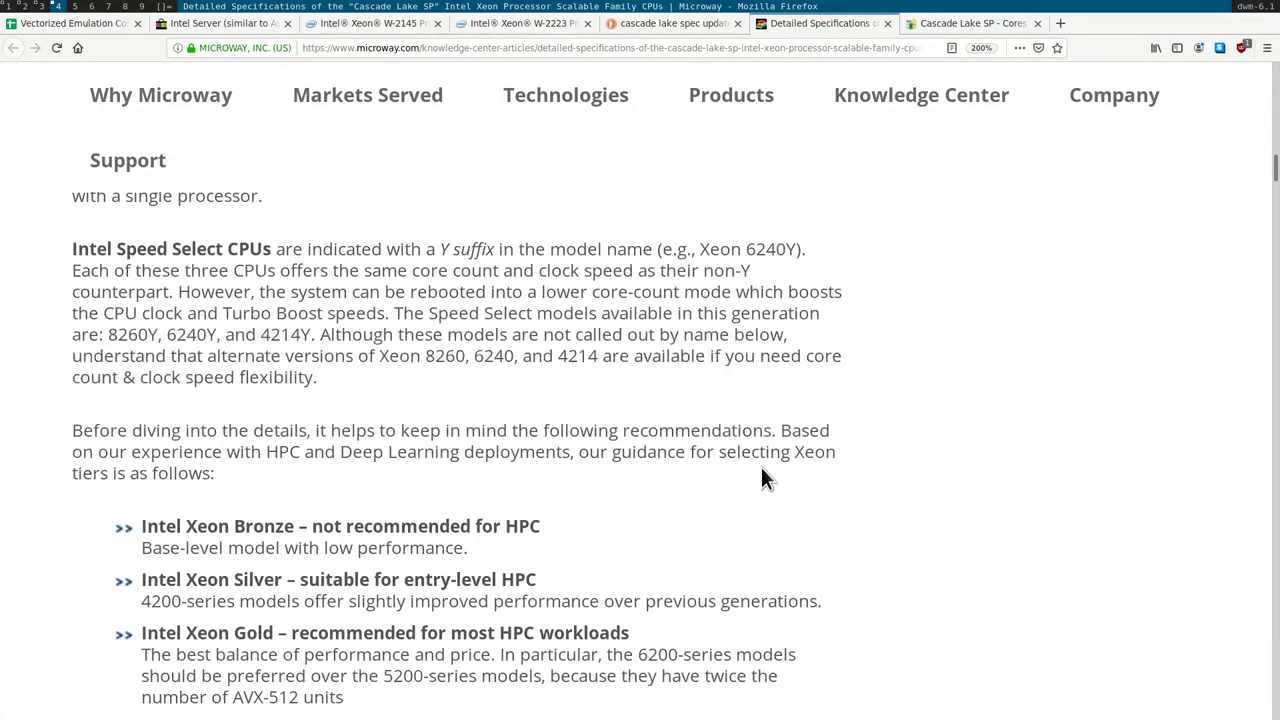
scroll(762, 468, down, 10)
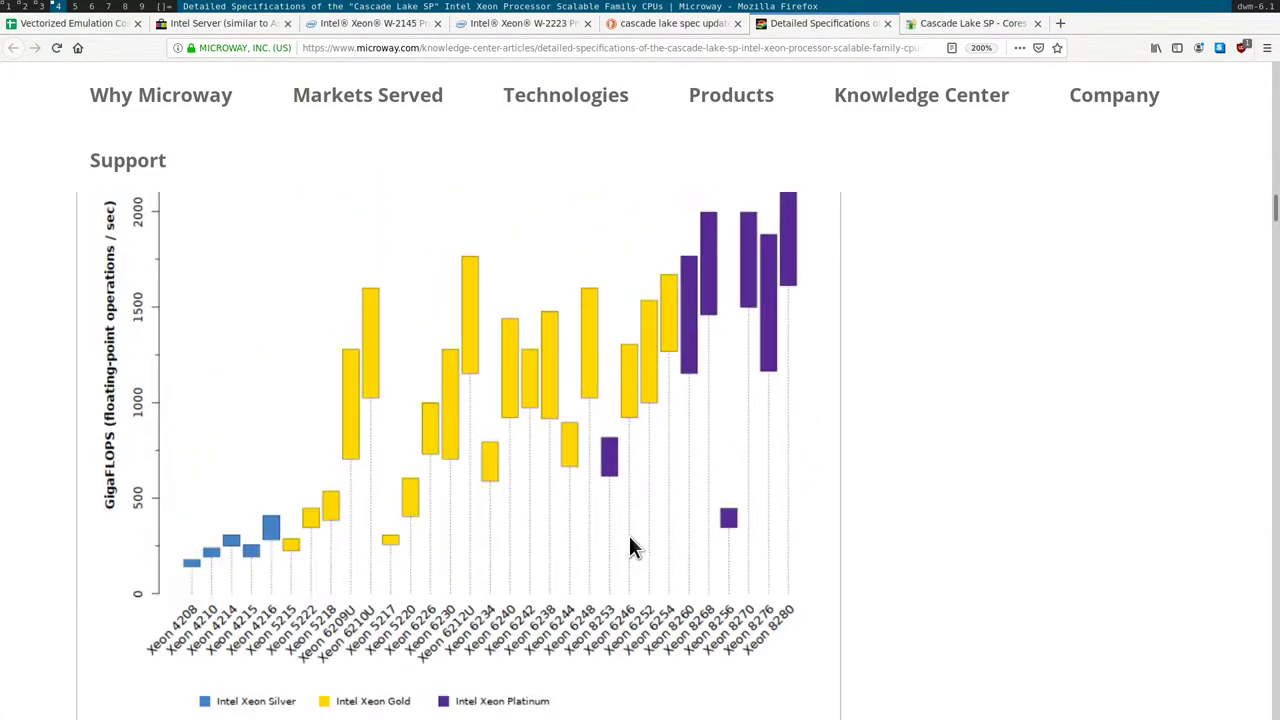
scroll(680, 500, down, 3)
scroll(700, 470, up, 5)
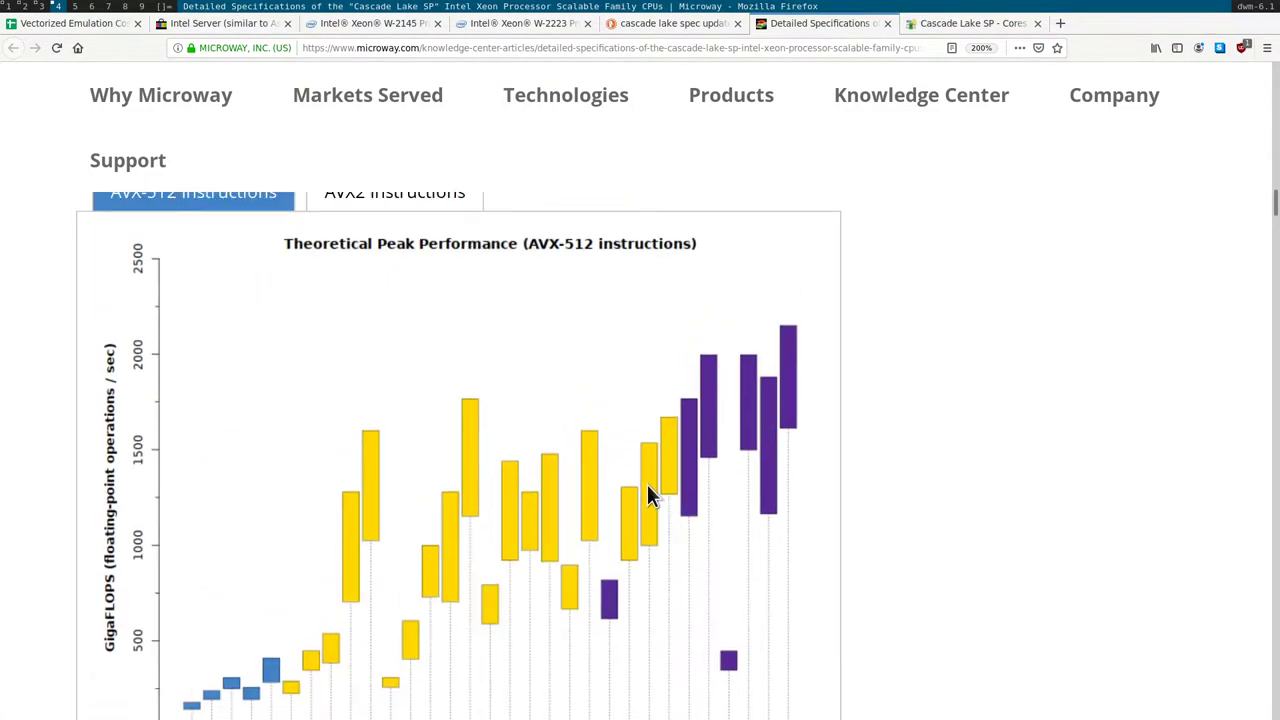
scroll(655, 480, down, 1)
scroll(655, 480, up, 3)
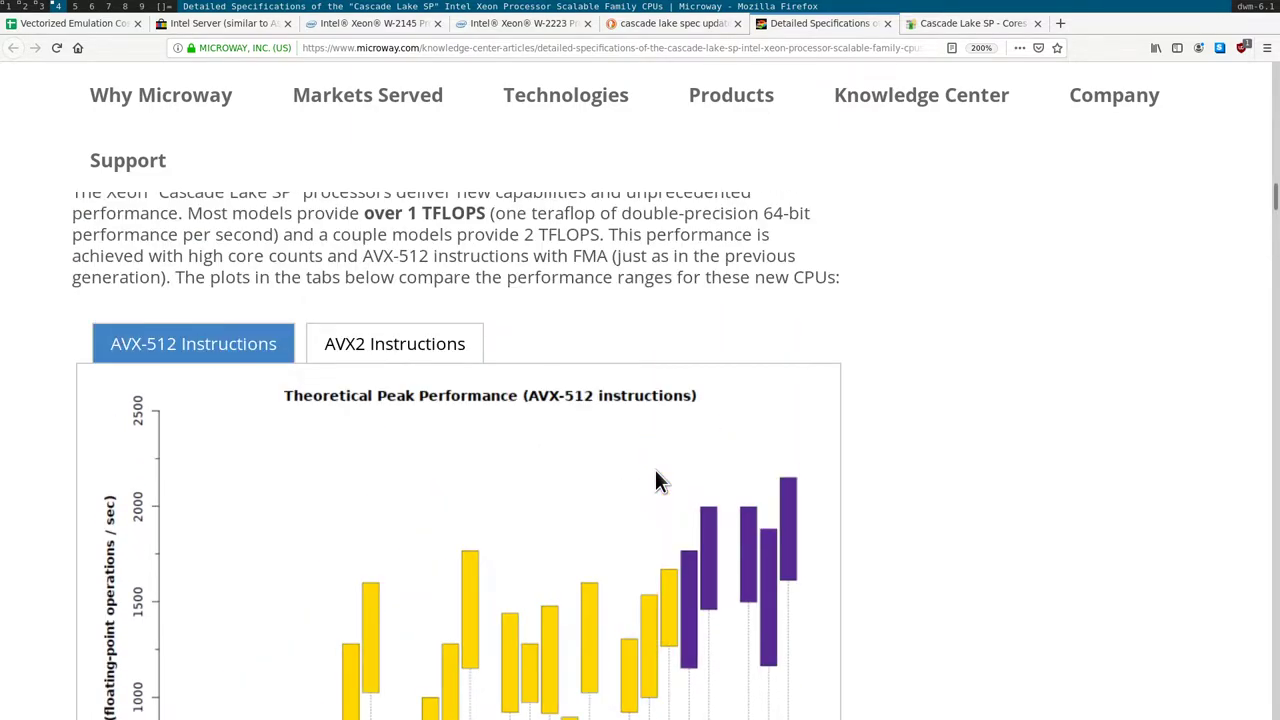
scroll(657, 480, up, 1)
scroll(657, 480, down, 4)
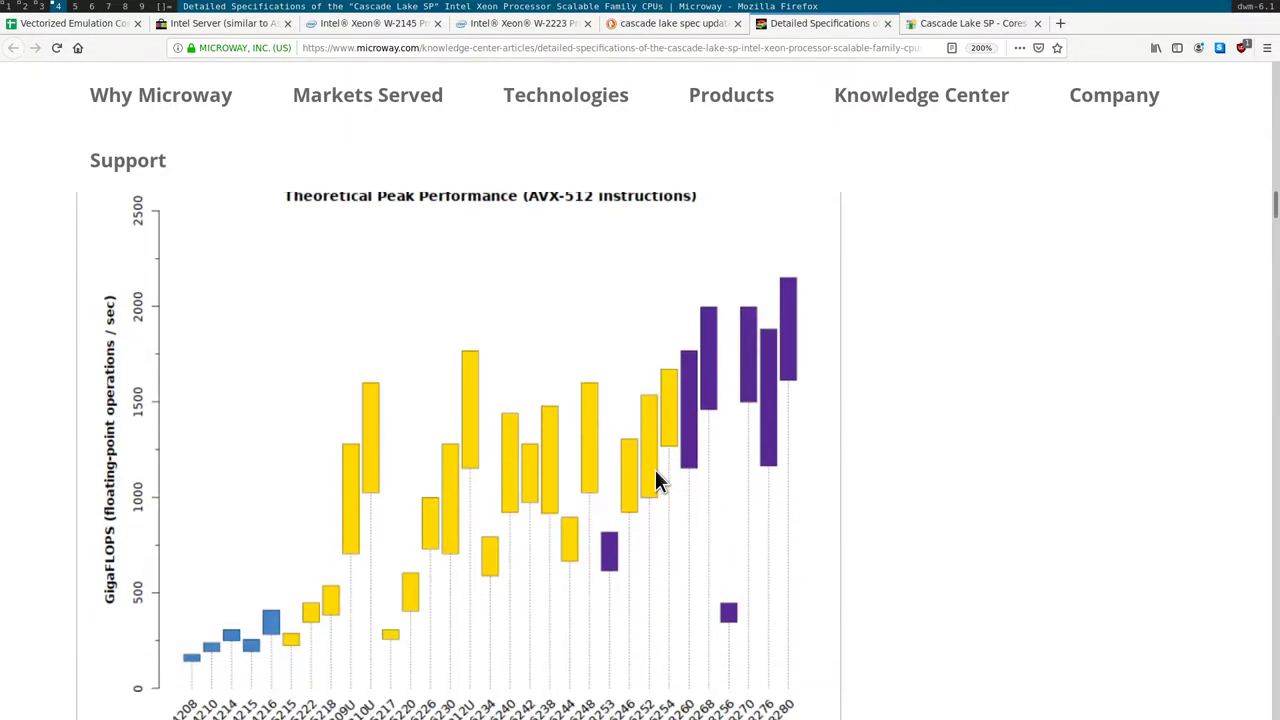
scroll(659, 484, down, 1)
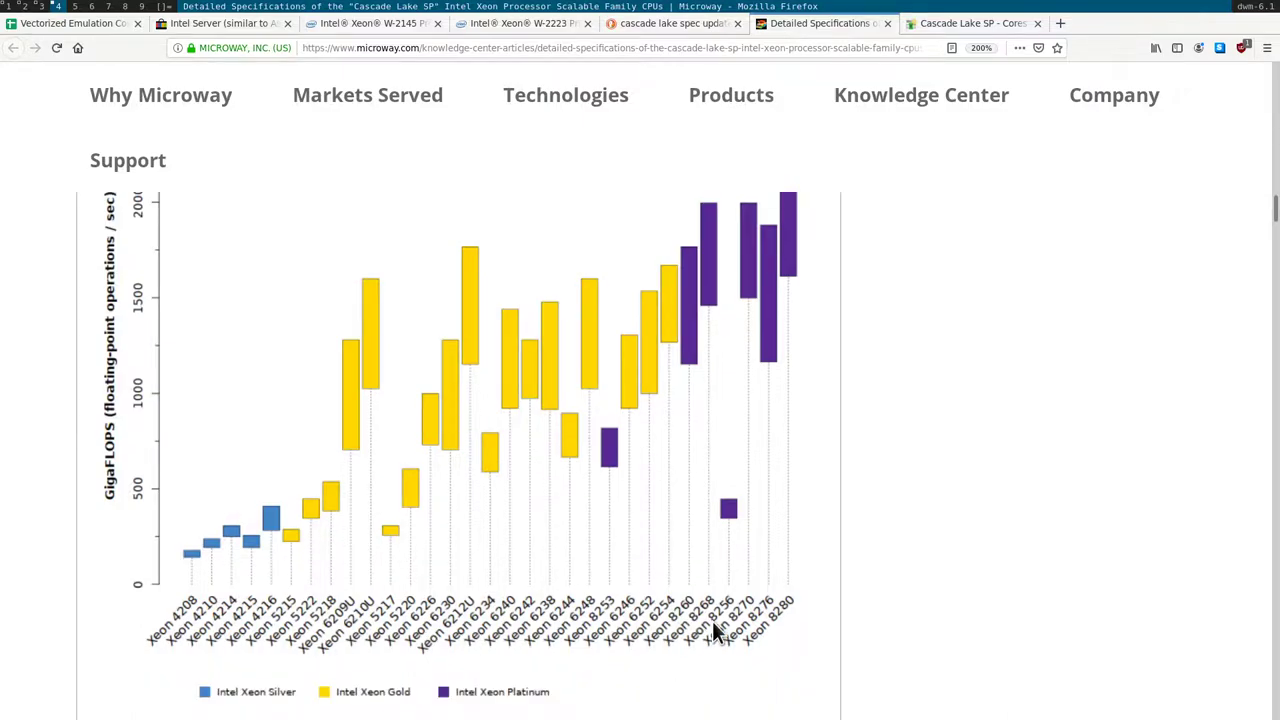
- Examine the Microway article's processor pricing, core count, AVX clock speed and cost-effectiveness sections
scroll(762, 630, down, 15)
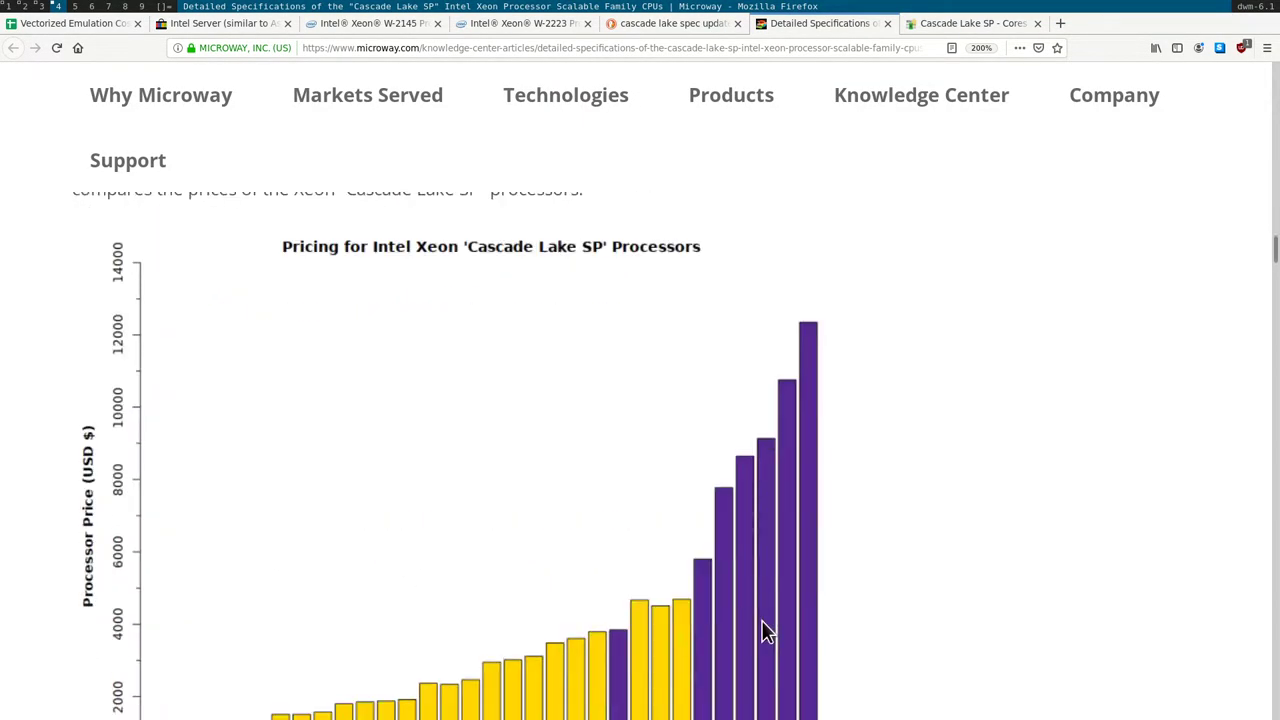
scroll(765, 632, down, 3)
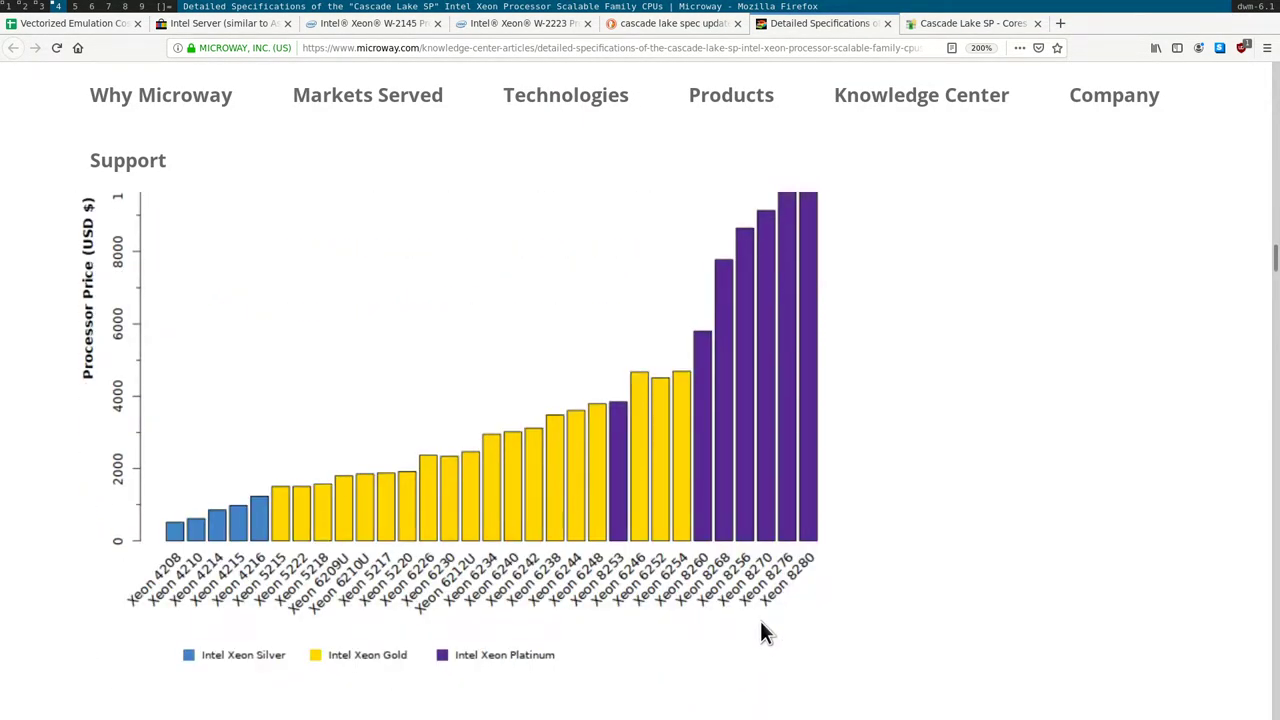
scroll(760, 630, down, 7)
scroll(760, 625, up, 5)
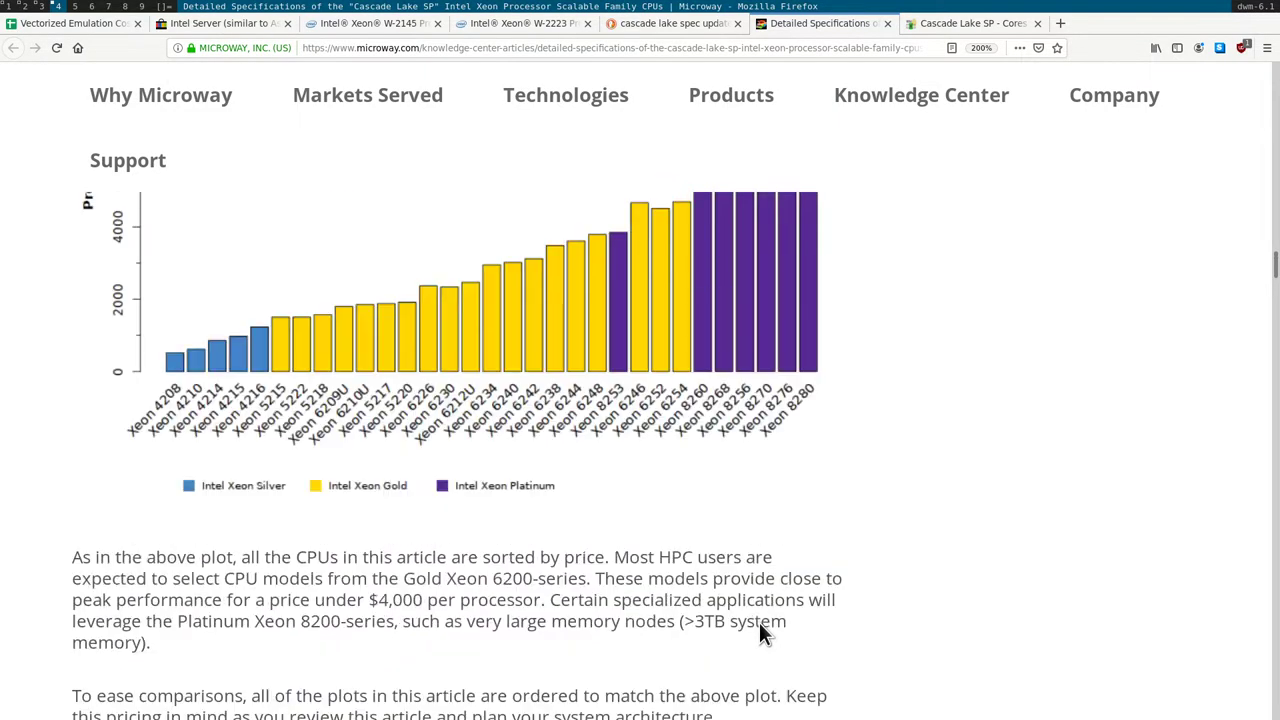
scroll(760, 622, down, 15)
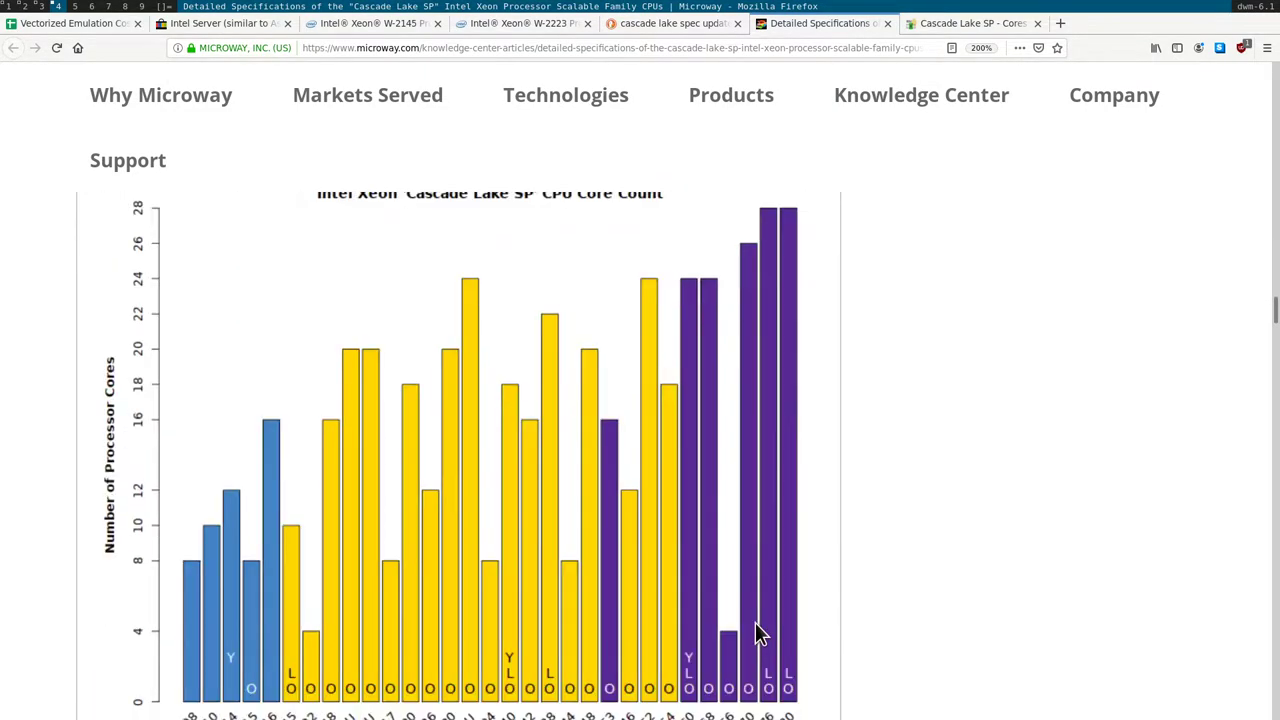
scroll(755, 630, down, 6)
scroll(755, 622, down, 15)
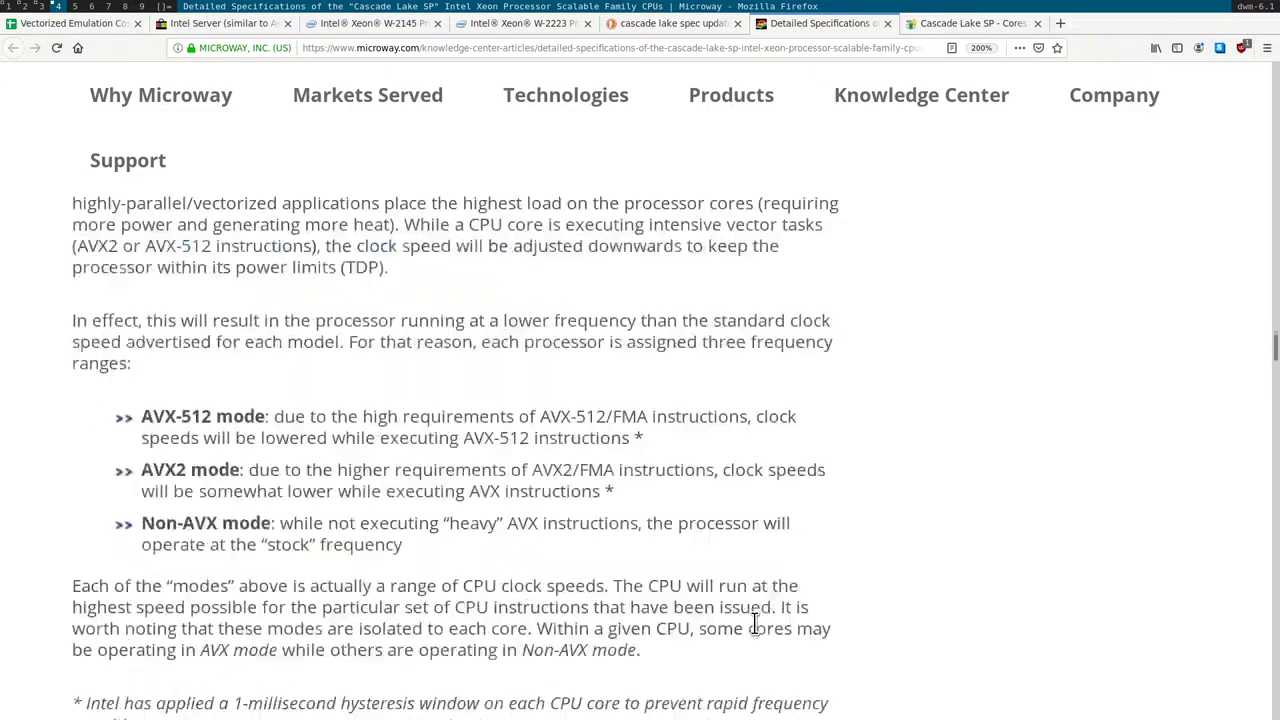
scroll(665, 600, down, 2)
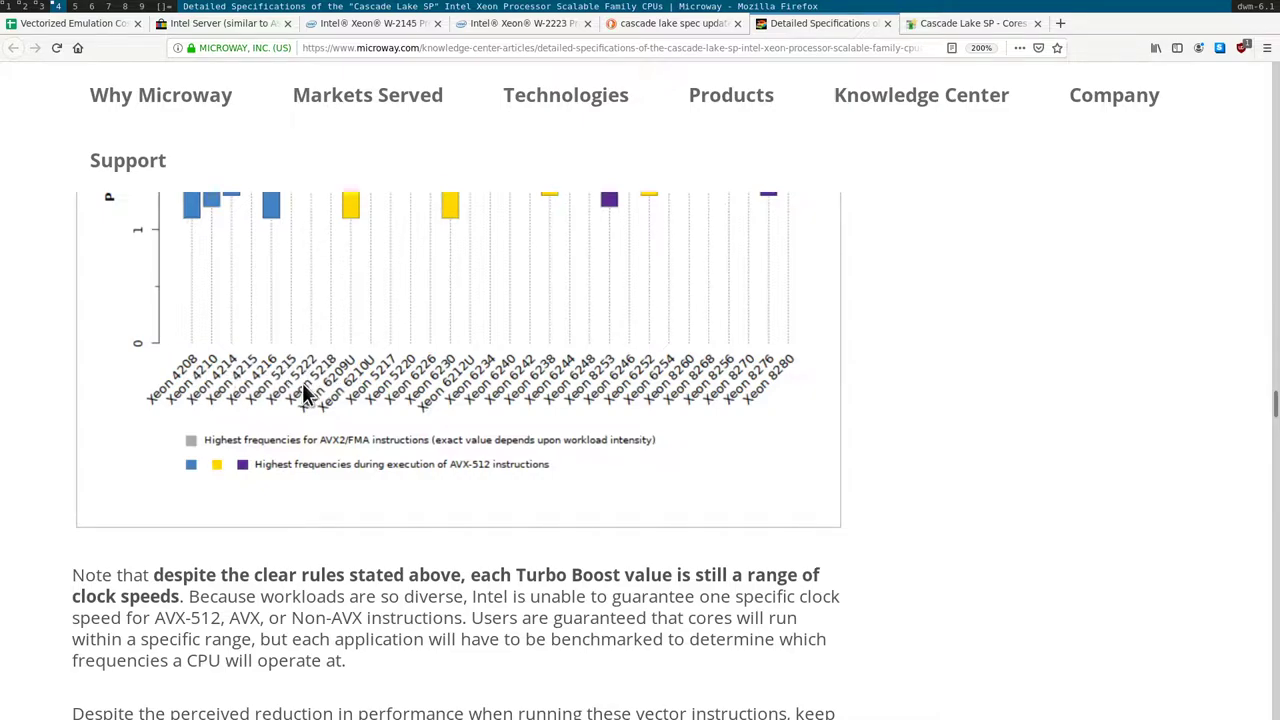
scroll(799, 404, down, 10)
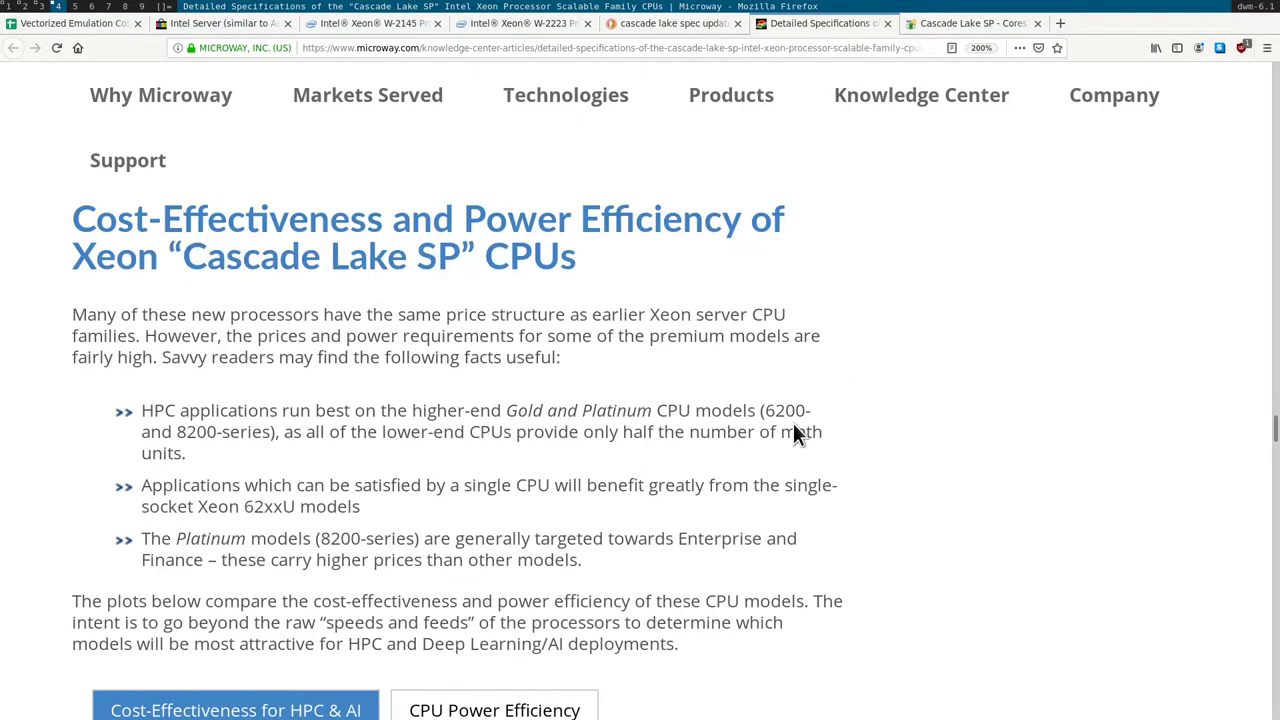
scroll(209, 262, down, 10)
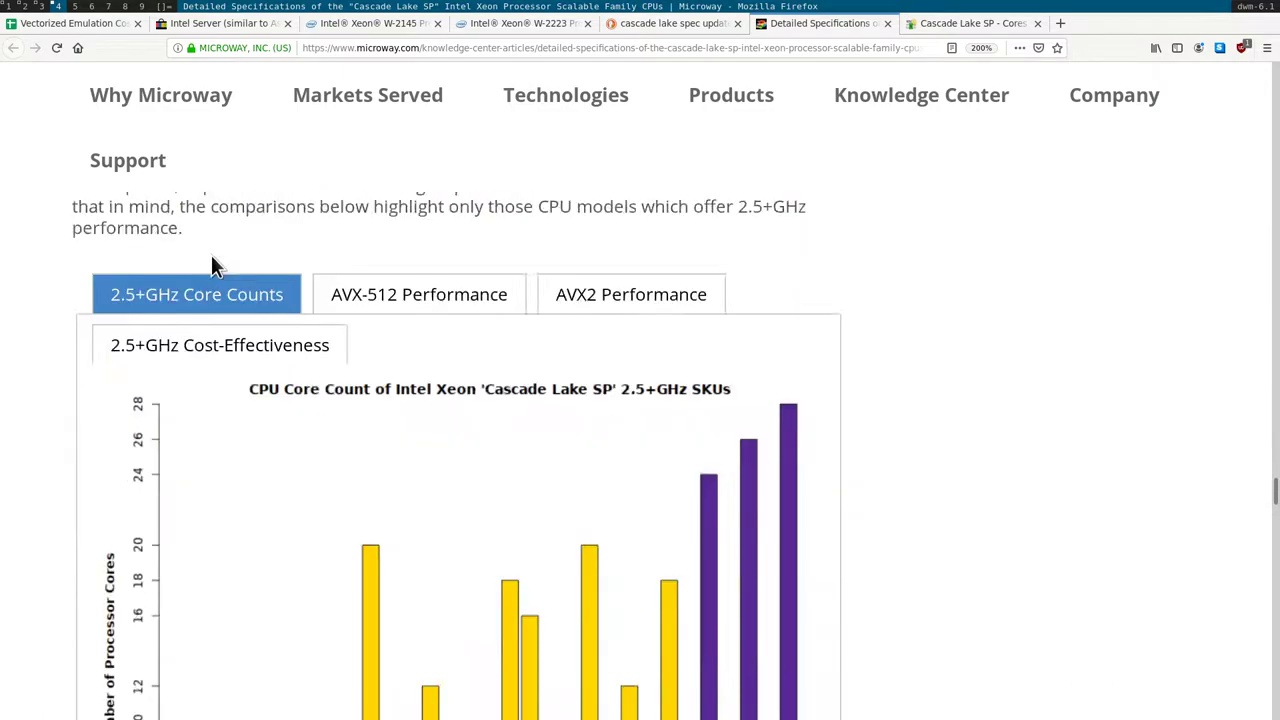
- Search the web for "xeon w spec update" and look through the results
click(398, 47)
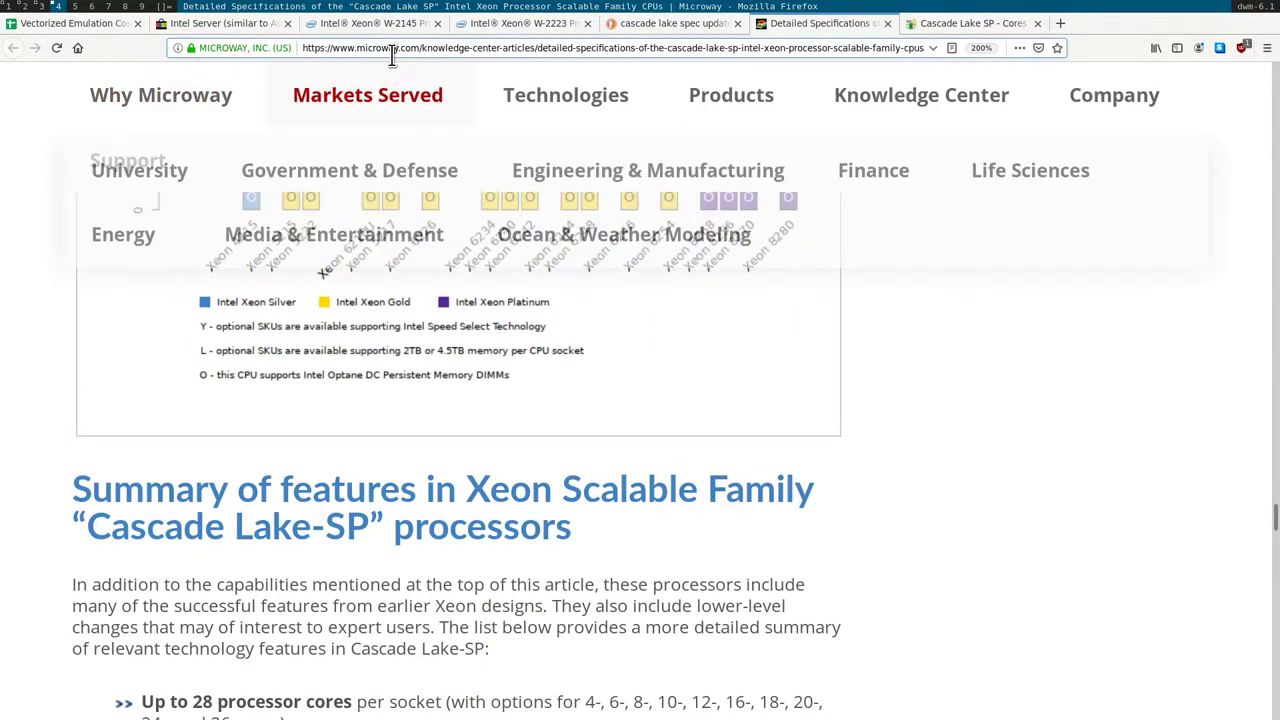
text(xeon w spec update)
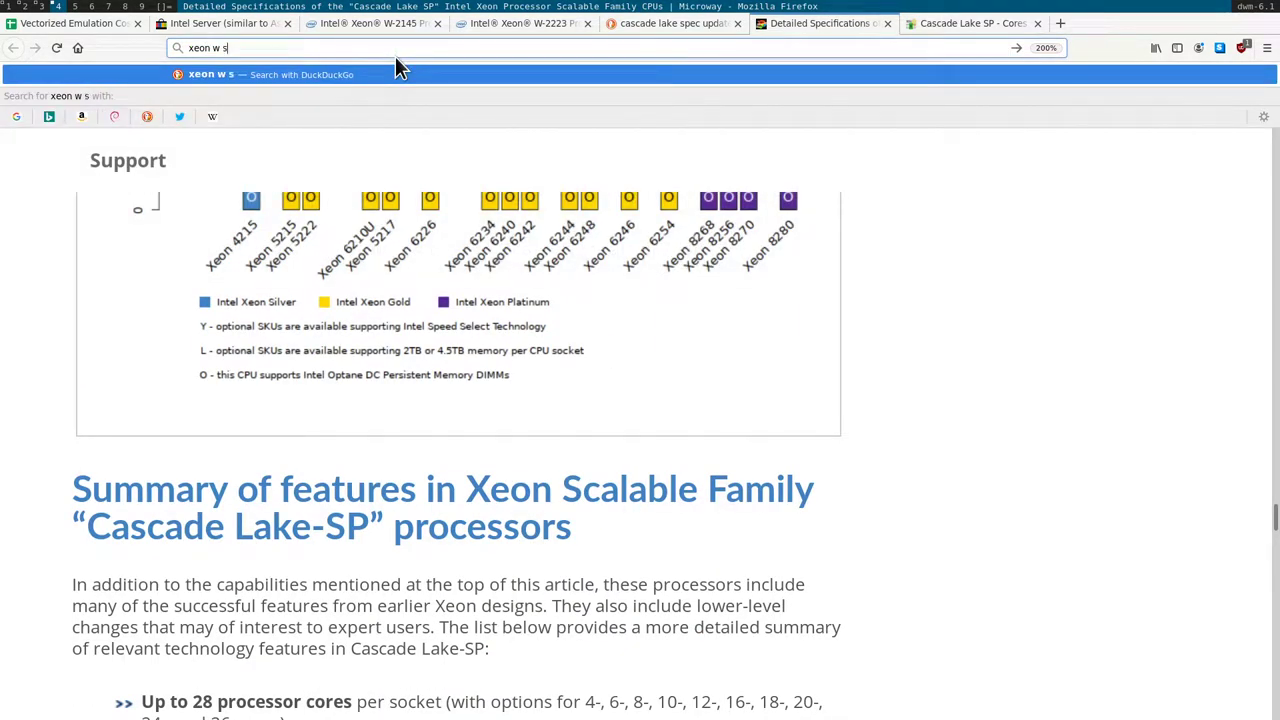
key(Return)
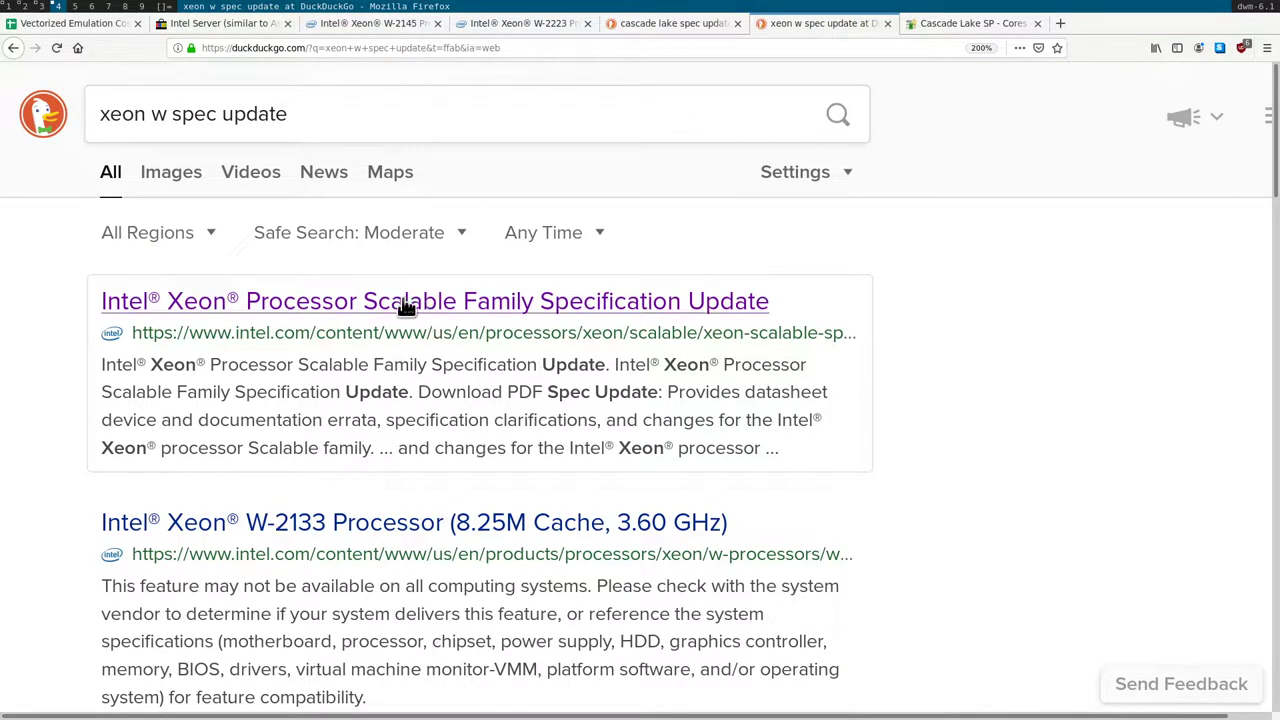
scroll(480, 575, down, 5)
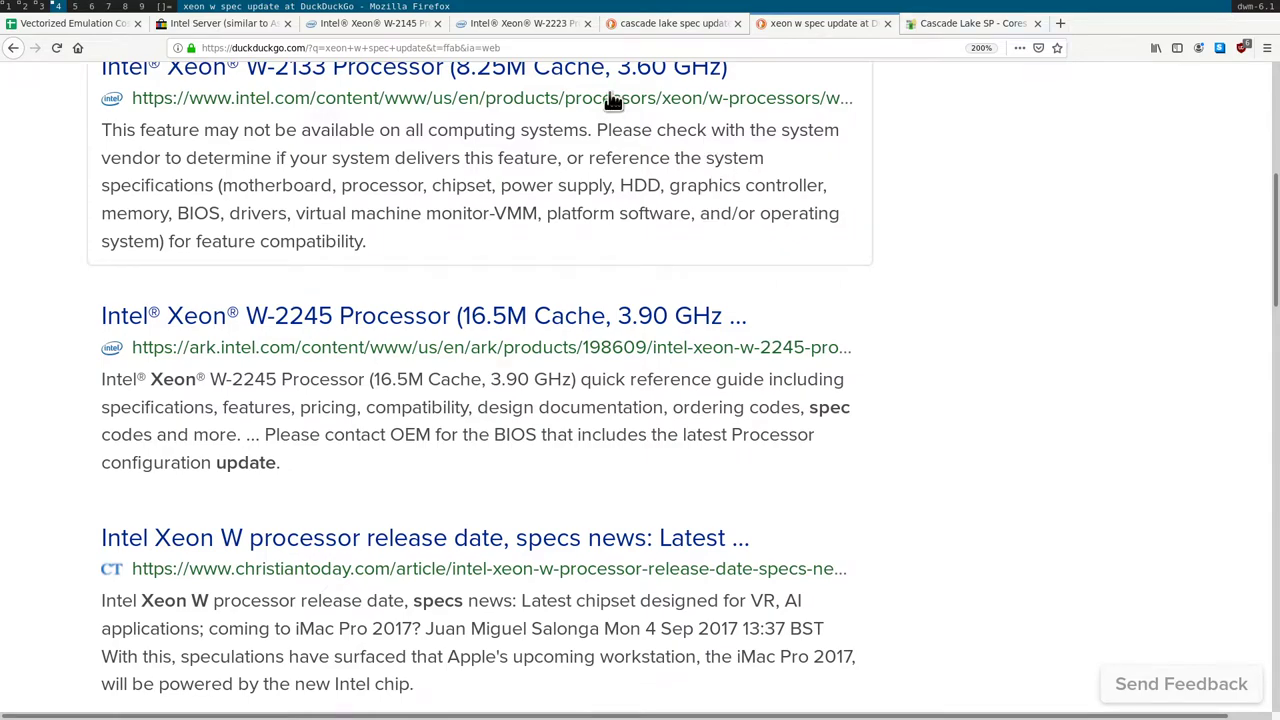
- Close the specification search, Xeon W search and WikiChip Cascade Lake SP tabs, and return to the Vectorized Emulation Costs spreadsheet
click(540, 28)
click(737, 23)
click(737, 23)
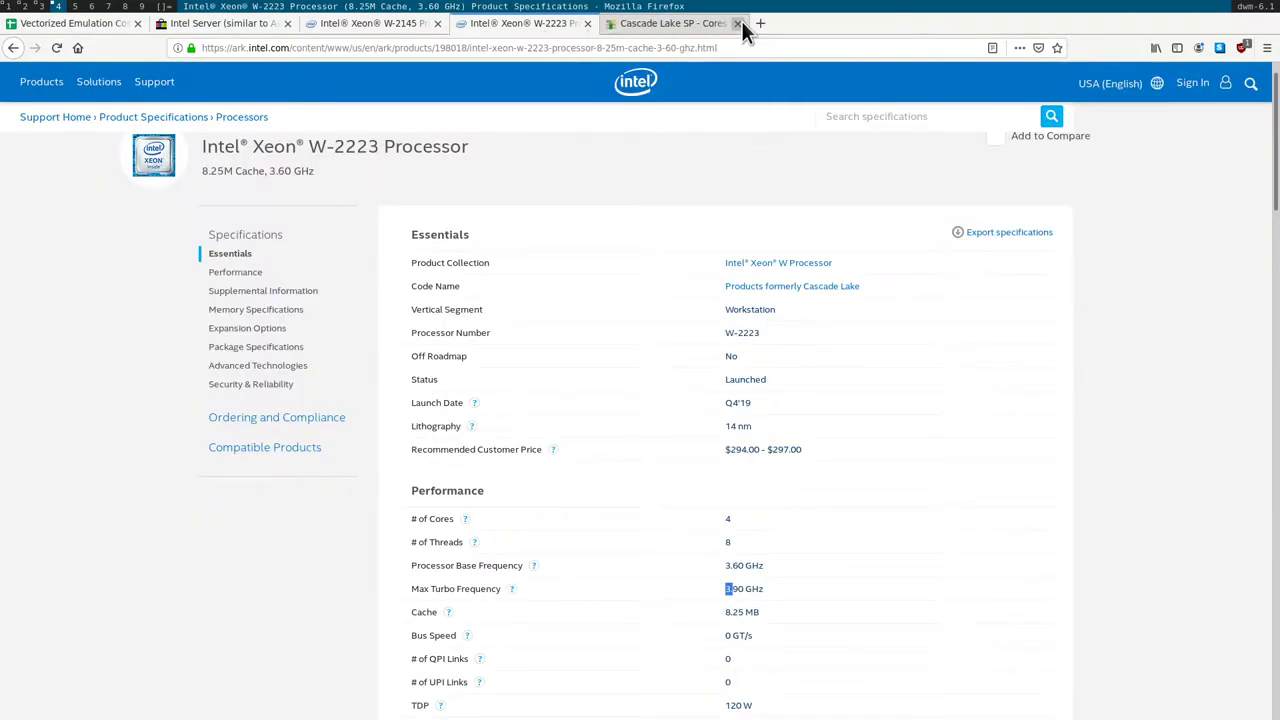
click(737, 23)
click(305, 28)
click(215, 24)
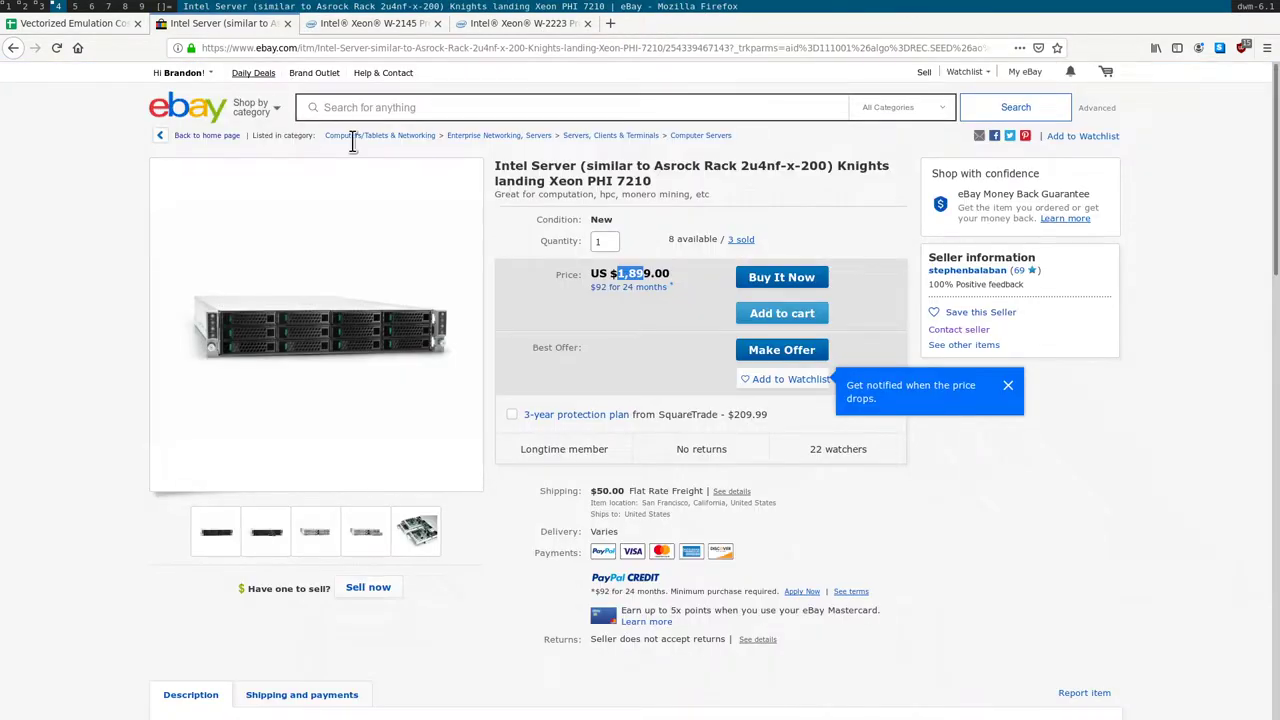
click(100, 24)
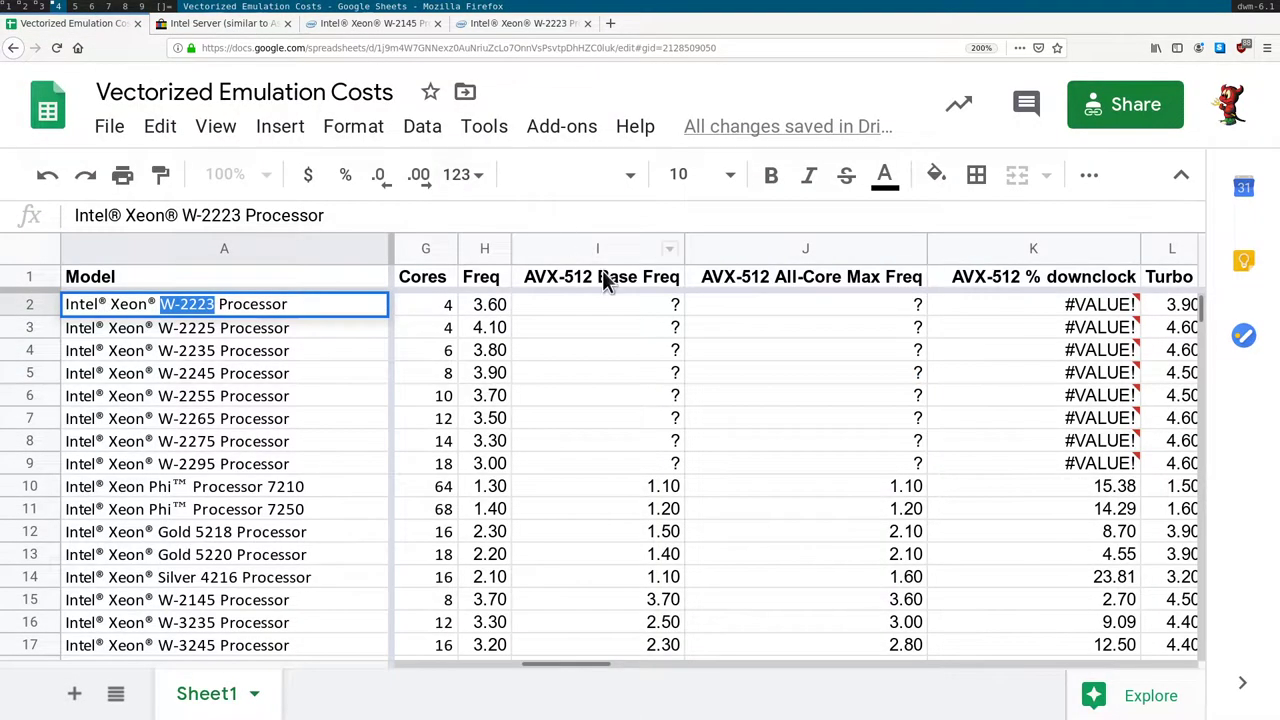
- Select the AVX-512 % downclock column and reset the page zoom to its default to view more of the sheet
drag(594, 665, 605, 665)
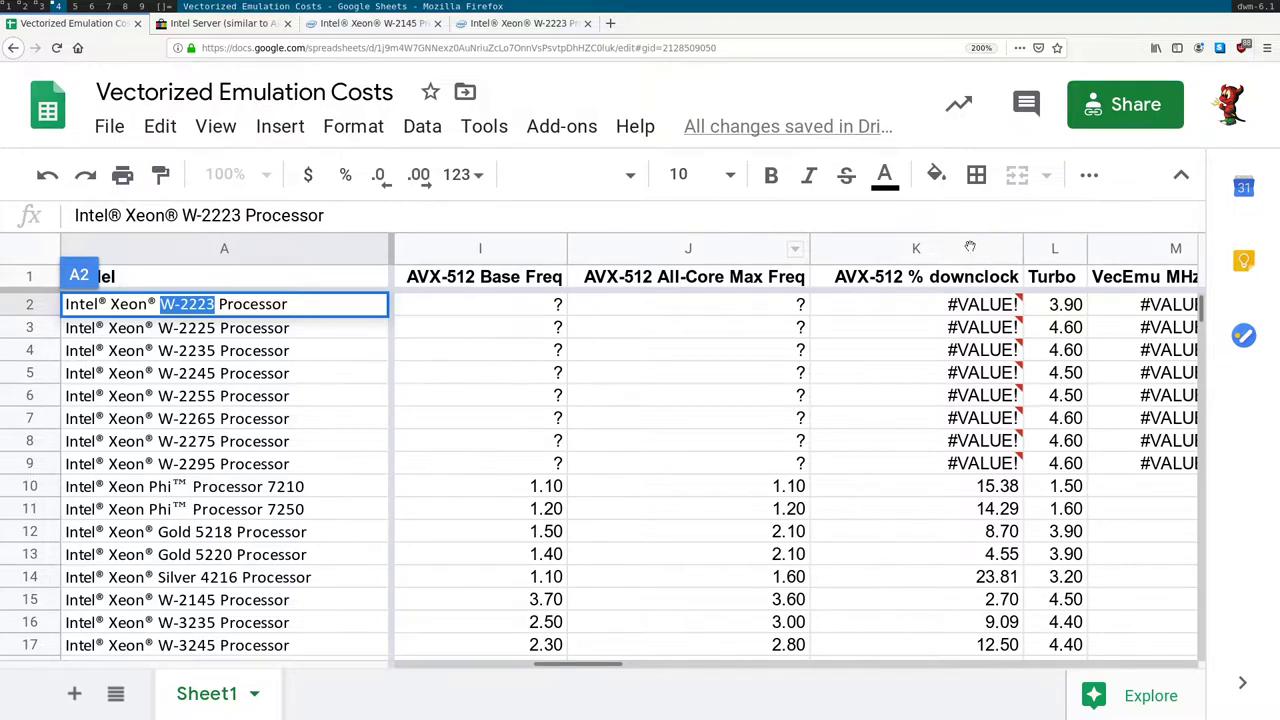
click(965, 247)
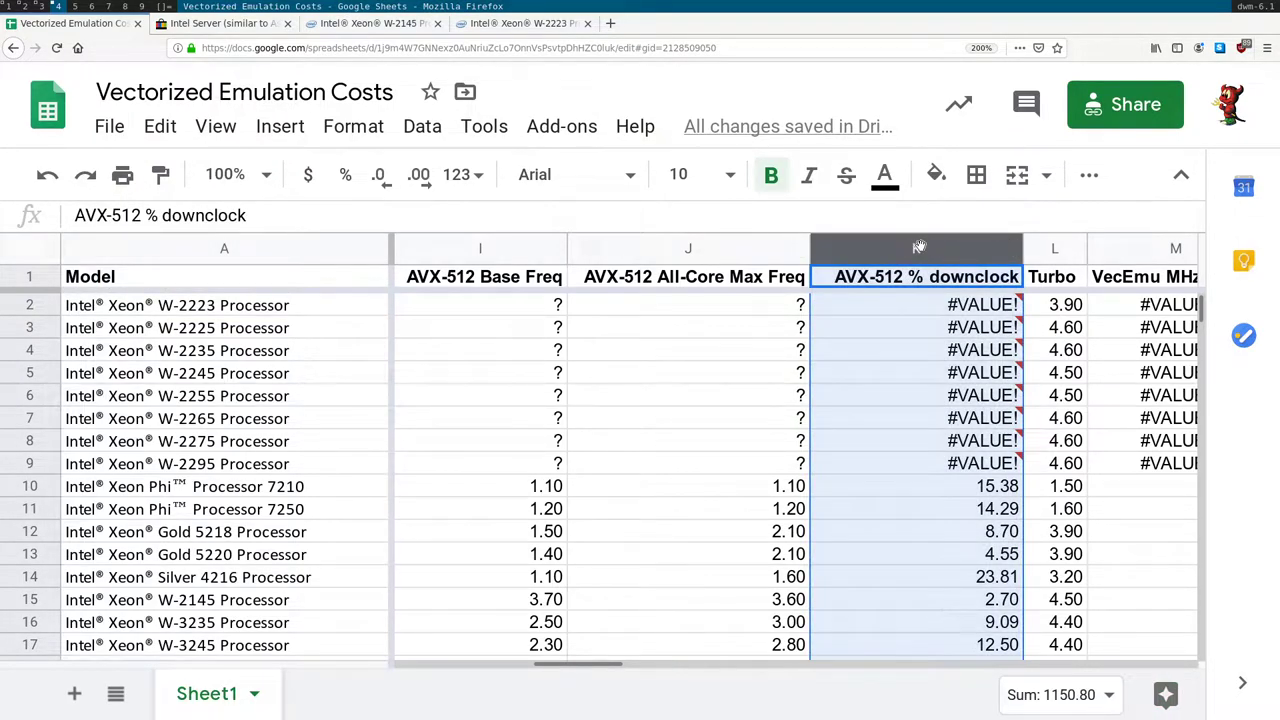
click(1010, 248)
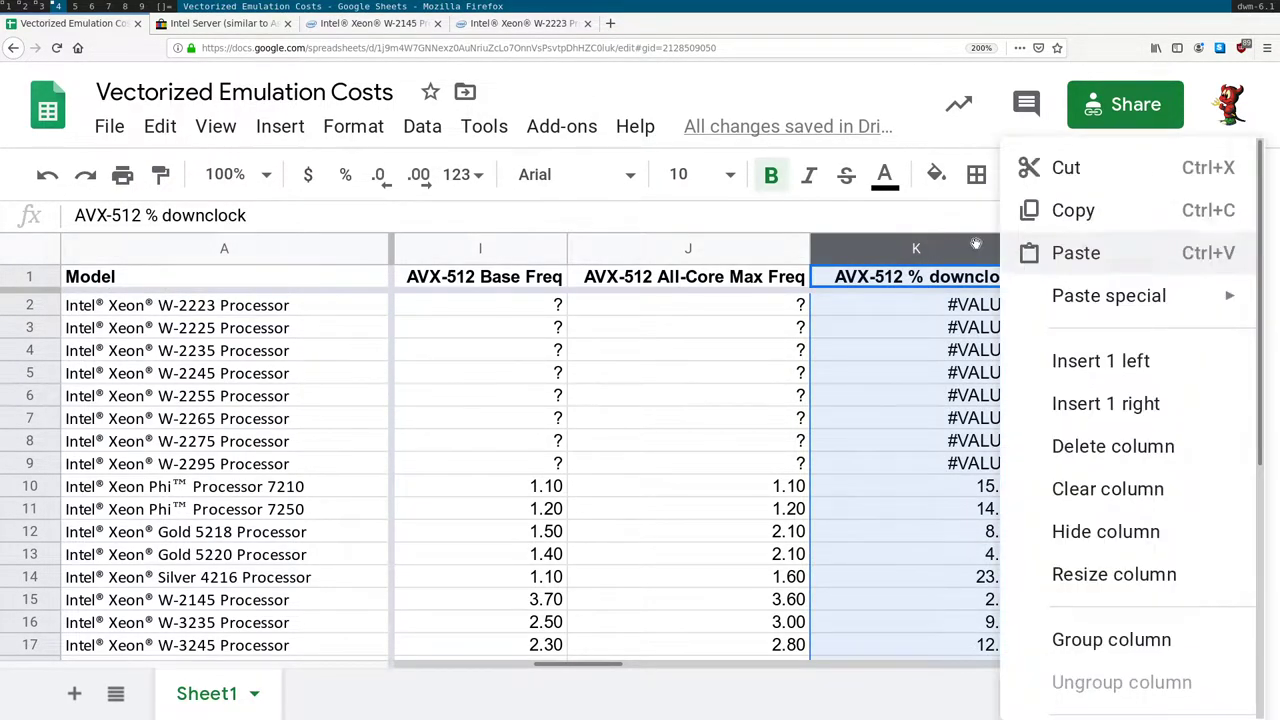
key(Escape)
scroll(853, 600, down, 2)
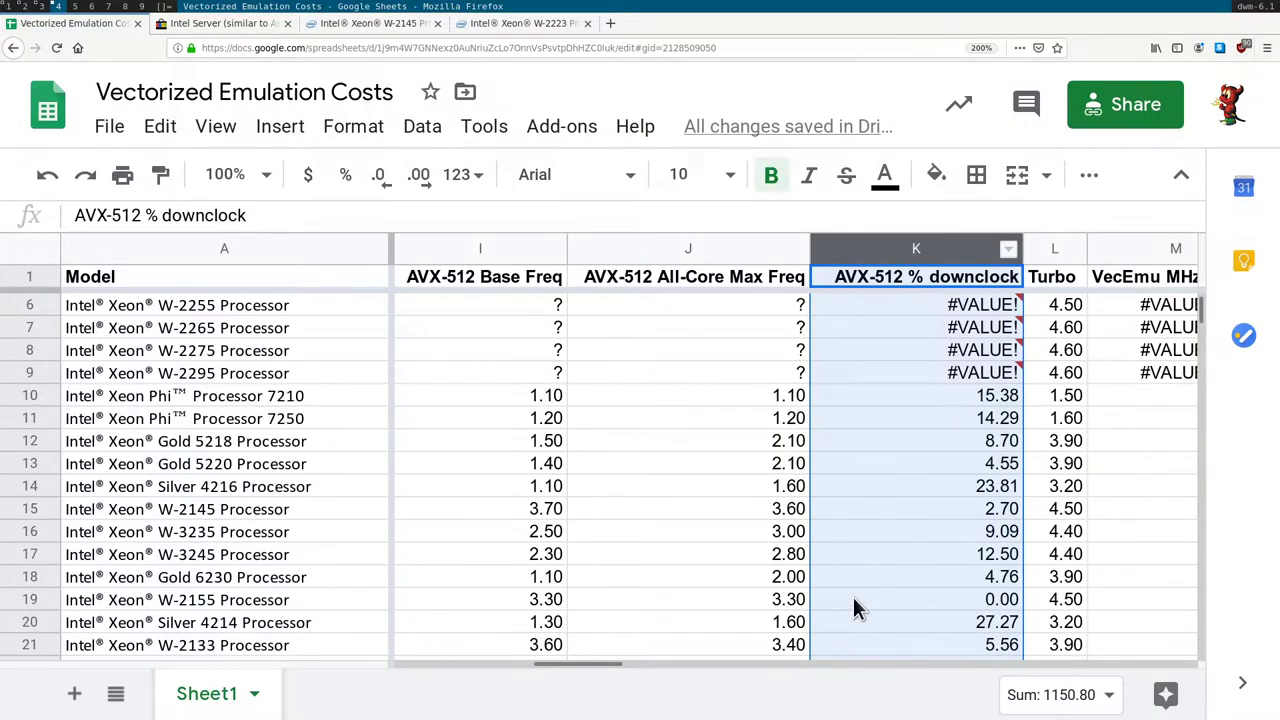
scroll(855, 595, down, 2)
scroll(856, 593, up, 2)
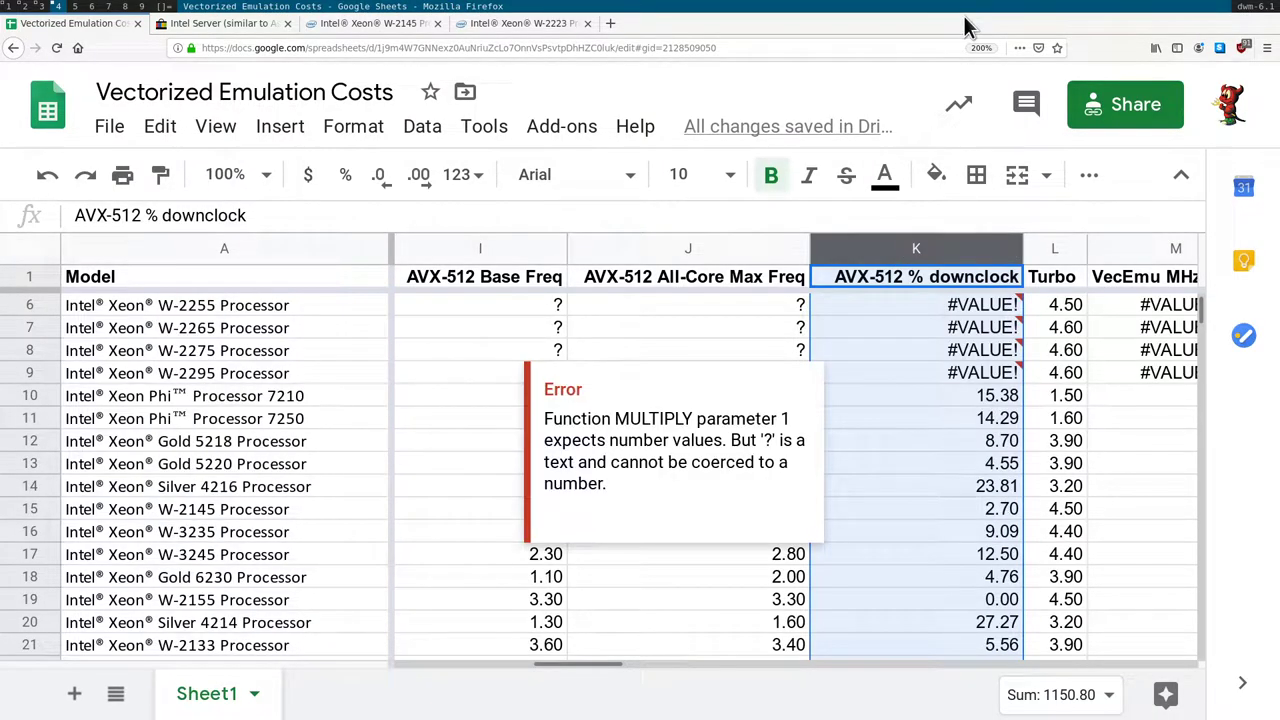
key(ctrl+0)
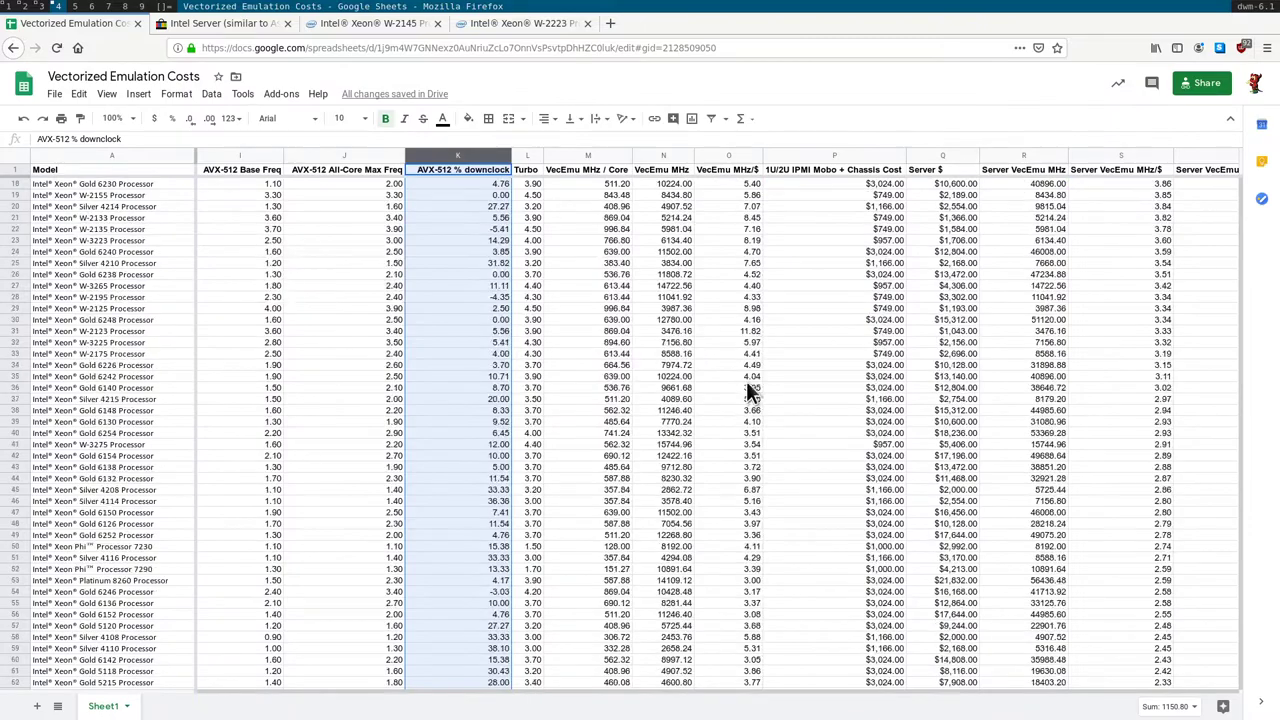
- Compare the AVX-512 frequencies and downclock percentages of the W-2195, Xeon Phi 7210, Silver 4214, Silver 4210 and W-2135 processors
mouse_move(476, 251)
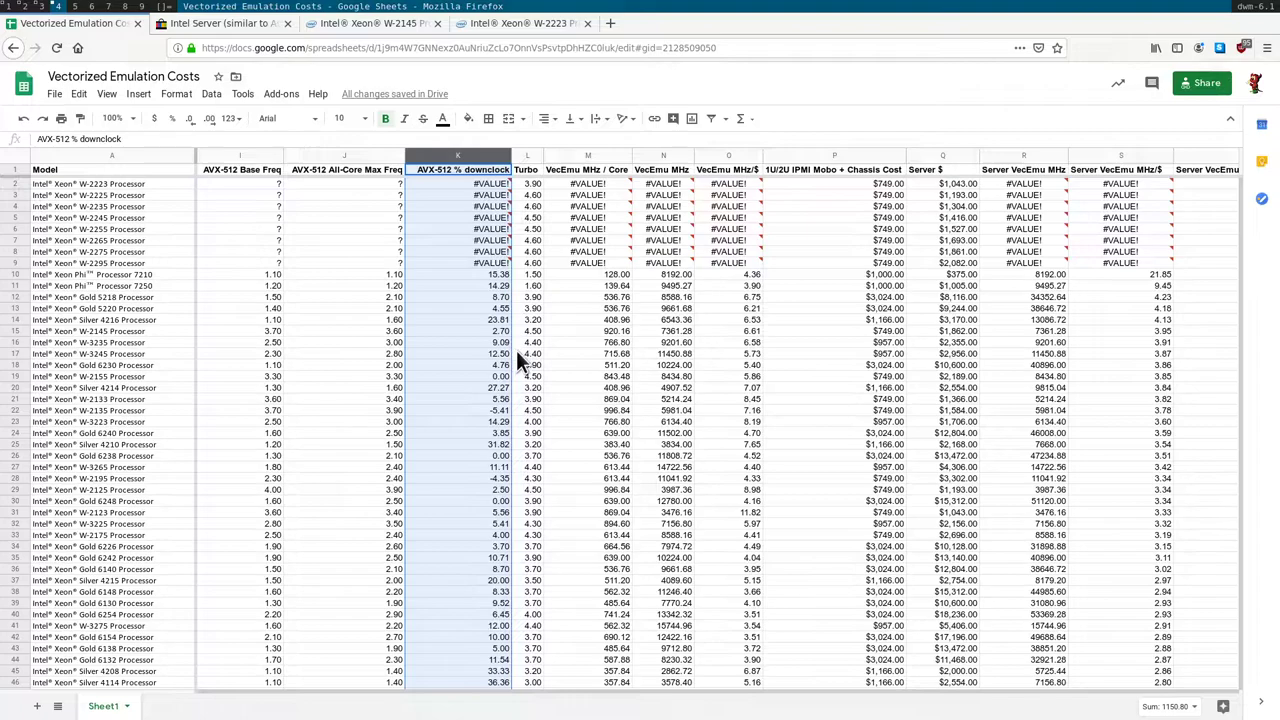
click(493, 479)
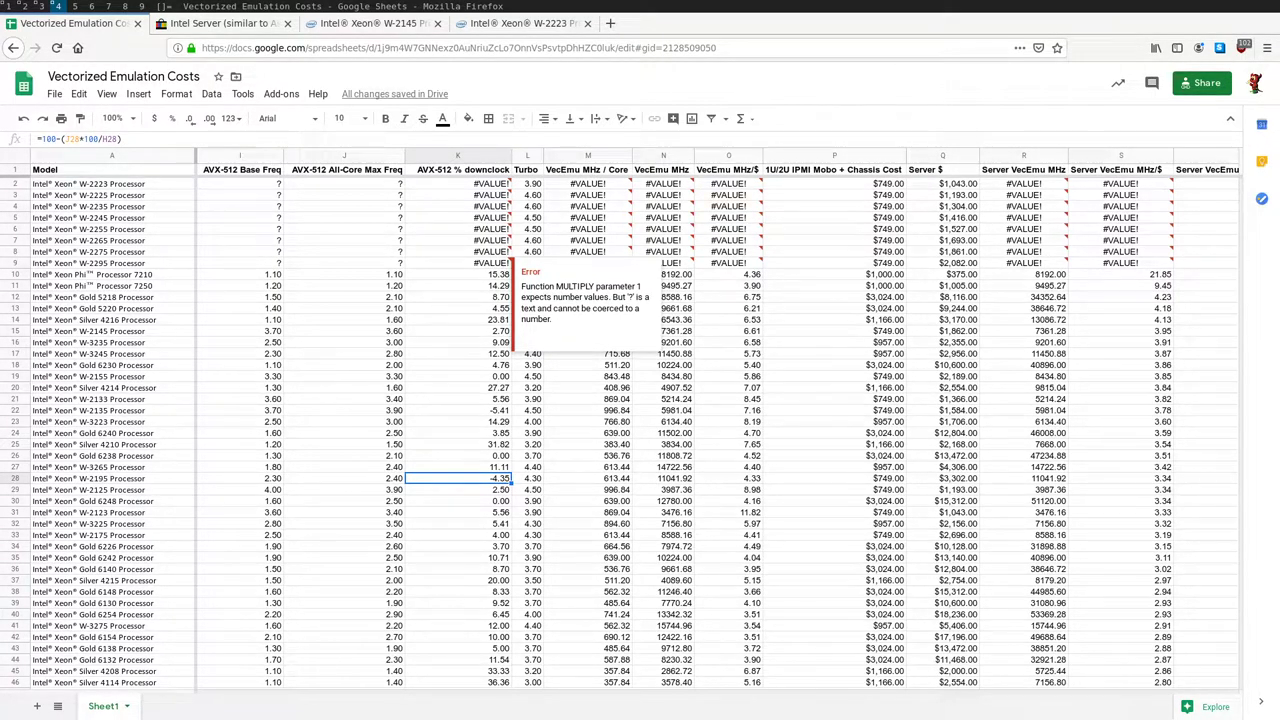
click(473, 274)
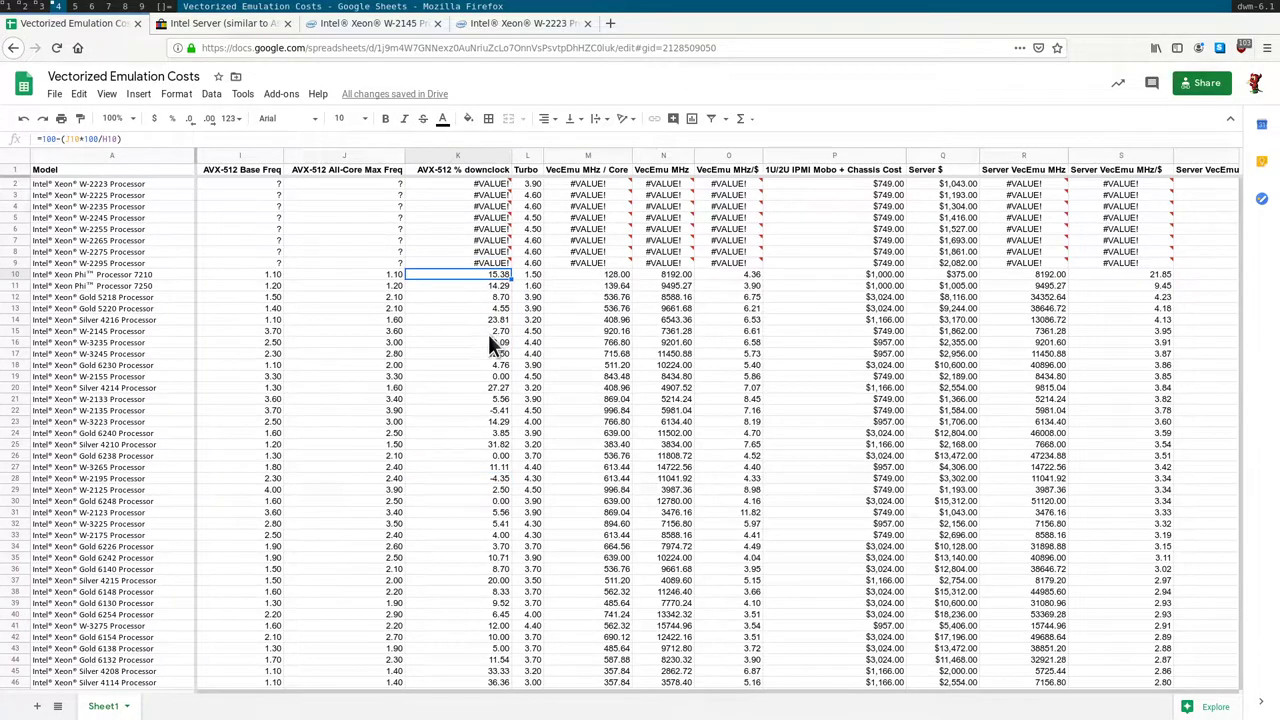
click(488, 387)
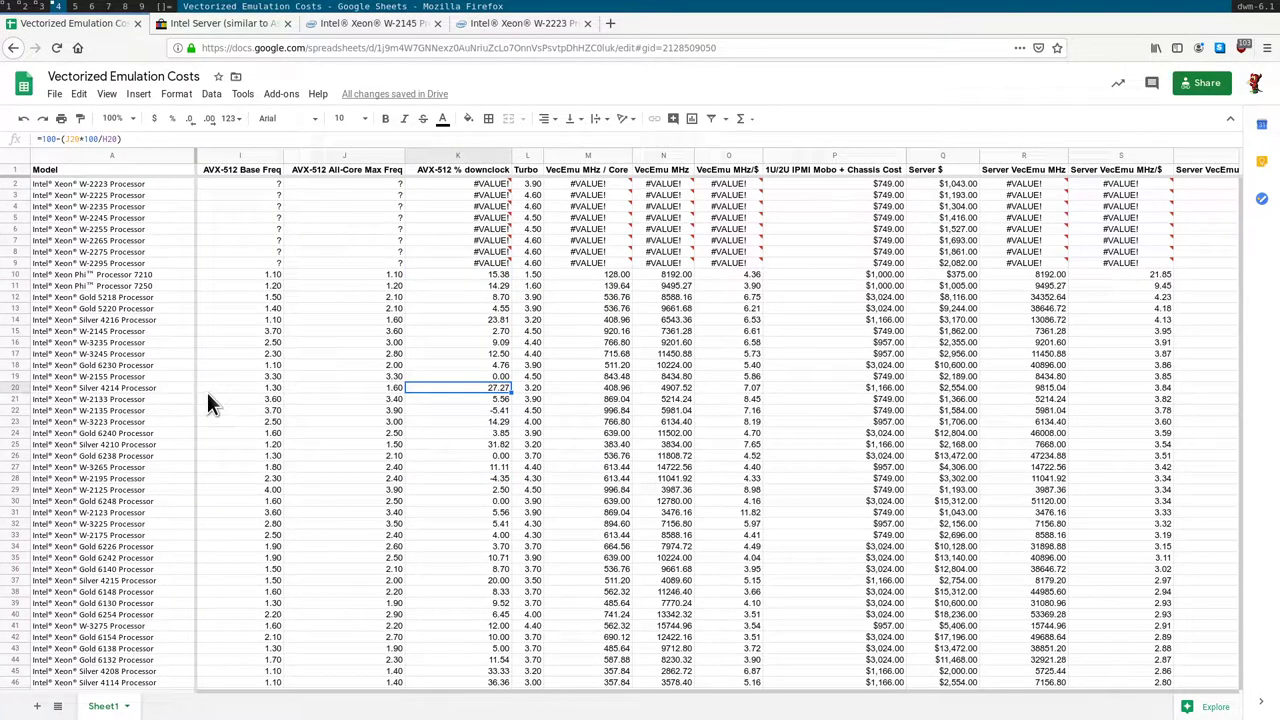
drag(235, 389, 488, 389)
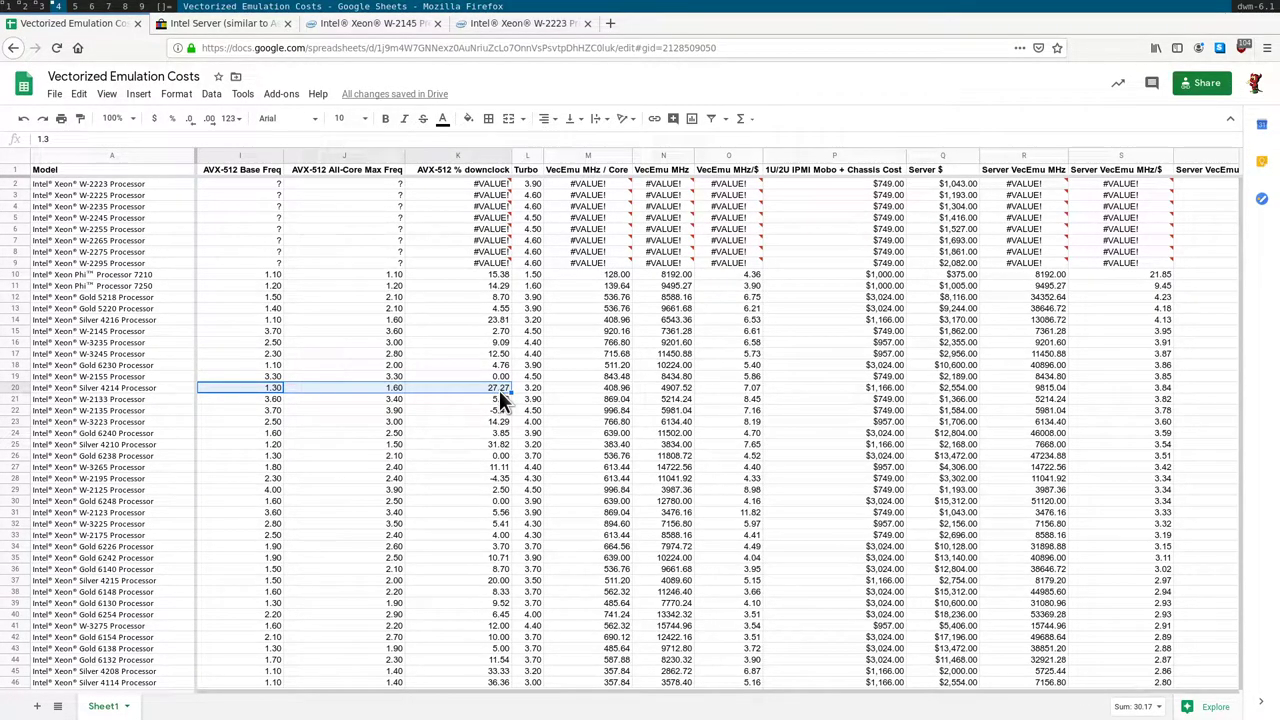
drag(495, 444, 366, 438)
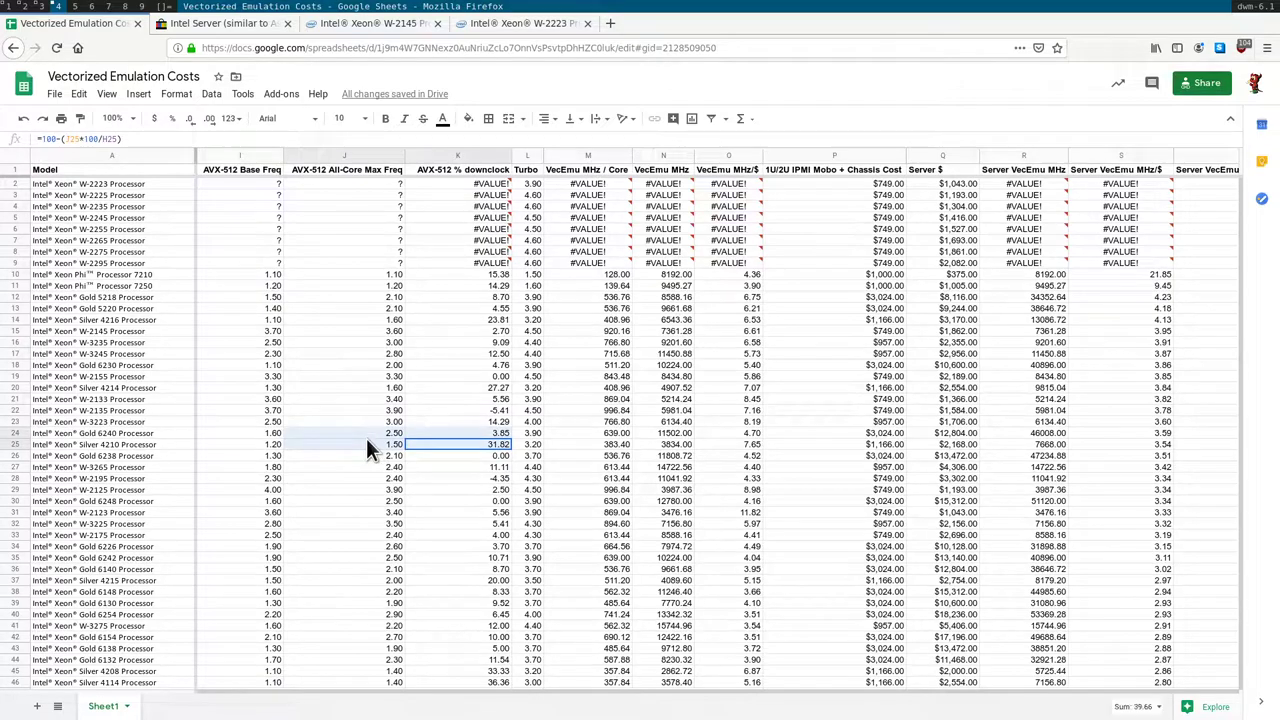
drag(475, 410, 252, 411)
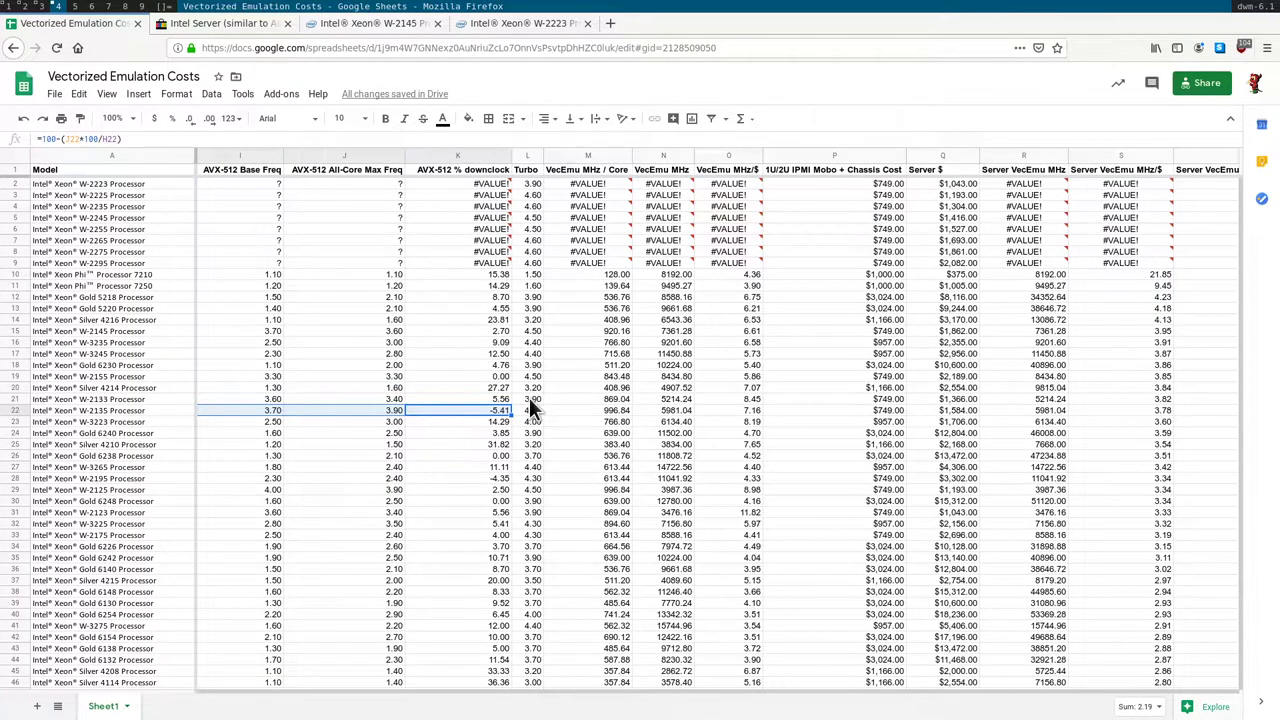
- Examine the downclock percentages for the rest of the processor list, checking the Bronze 3204's all-core maximum frequency and downclock
mouse_move(480, 192)
scroll(518, 480, down, 8)
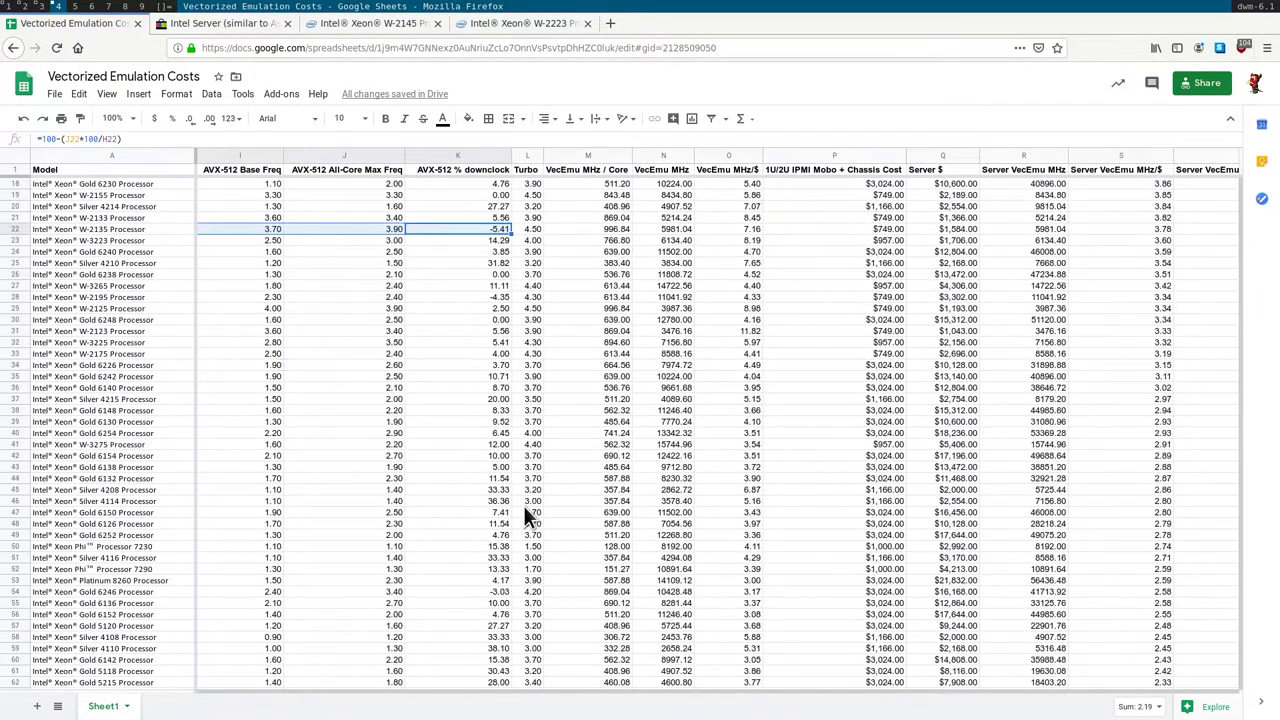
scroll(511, 500, down, 9)
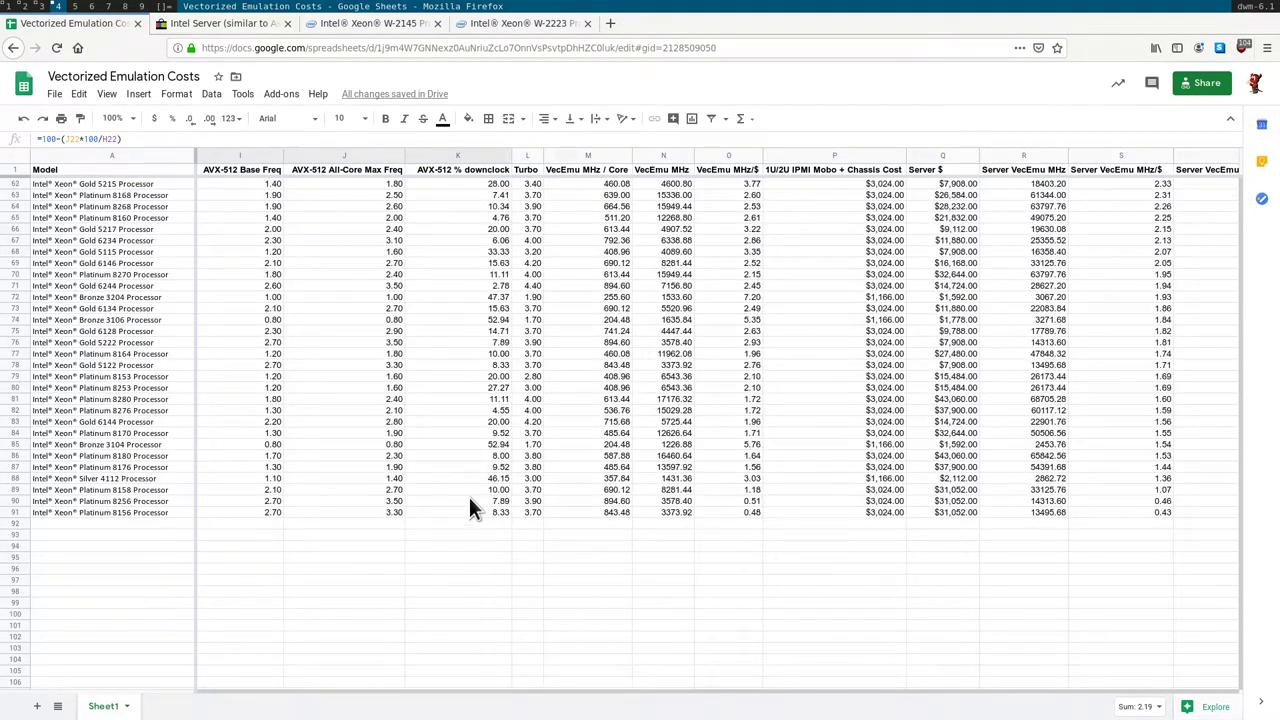
scroll(480, 505, up, 3)
click(499, 478)
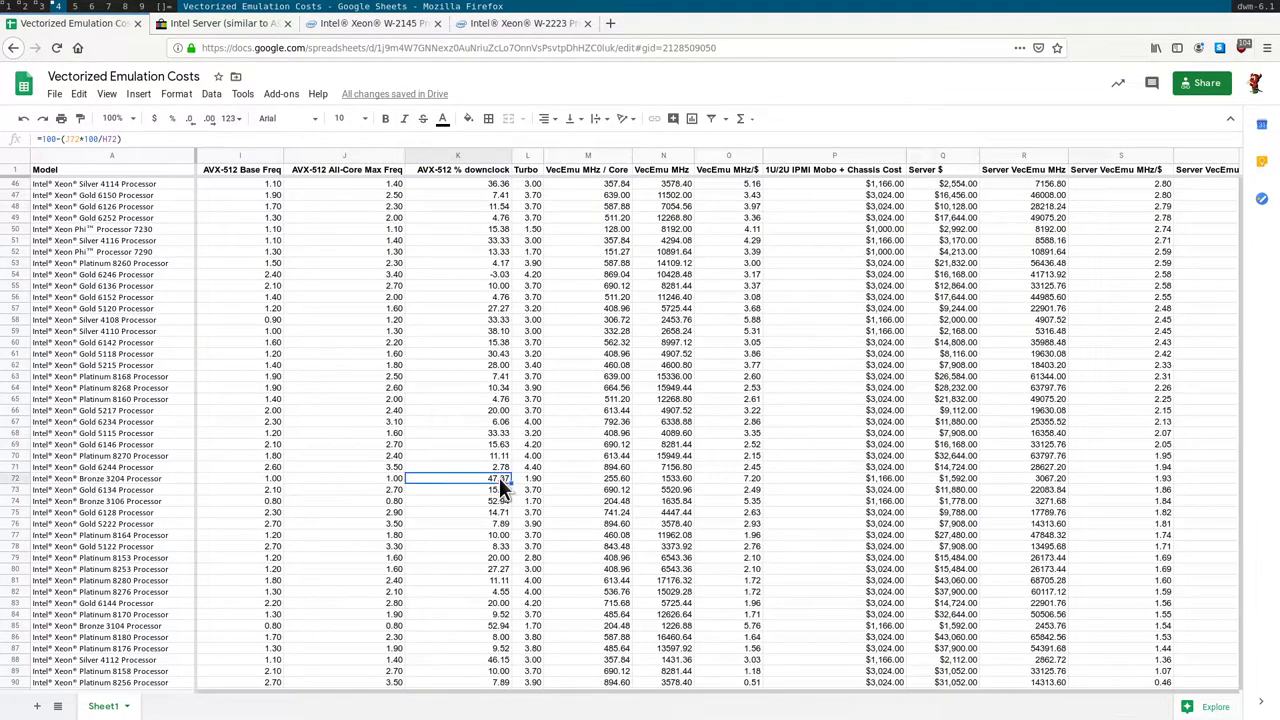
drag(373, 481, 486, 483)
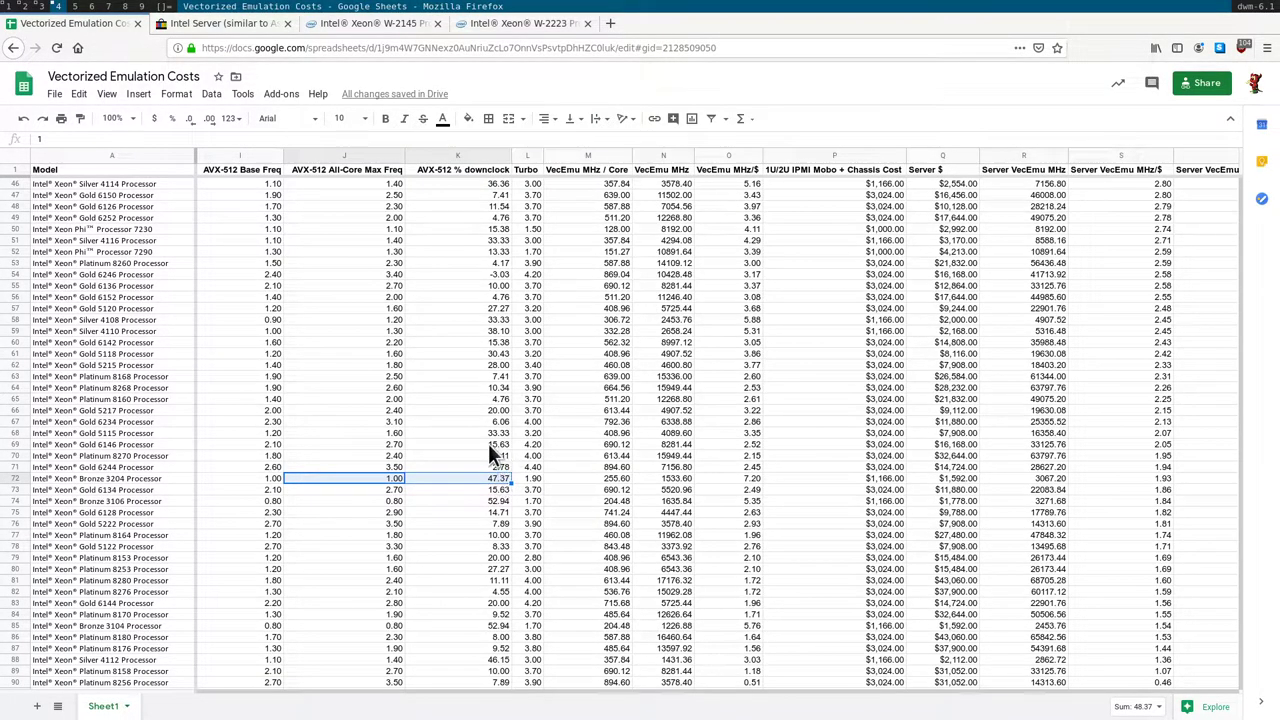
scroll(478, 437, up, 13)
scroll(475, 400, up, 1)
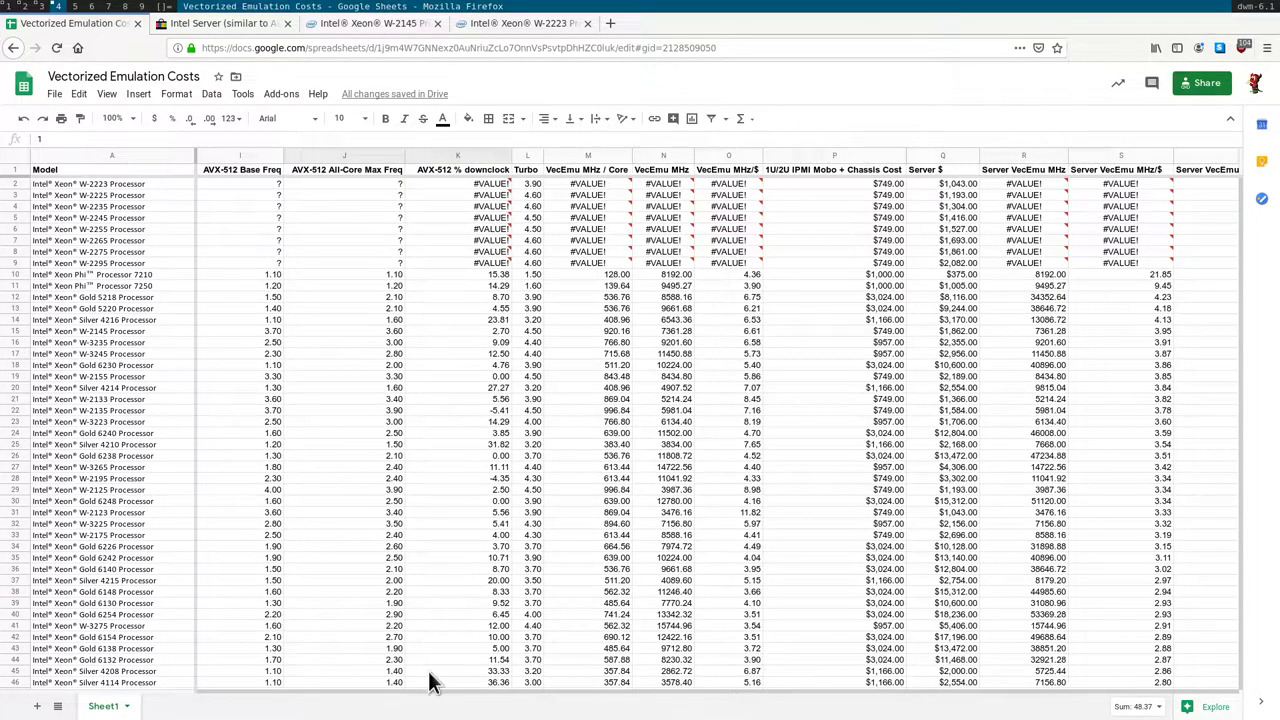
- Compare the Server VecEmu MHz/$ values of the Xeon Phi 7210, Xeon Phi 7250 and Xeon Gold 5218
click(1036, 285)
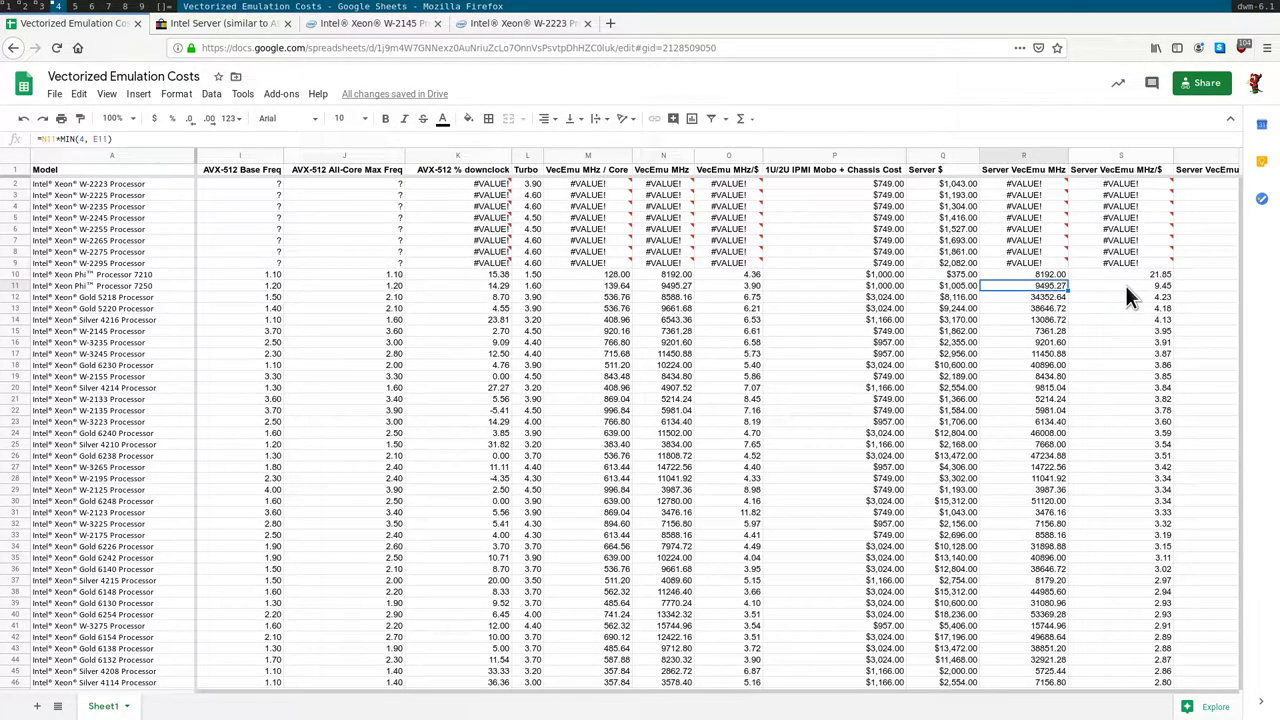
click(1125, 285)
click(1130, 271)
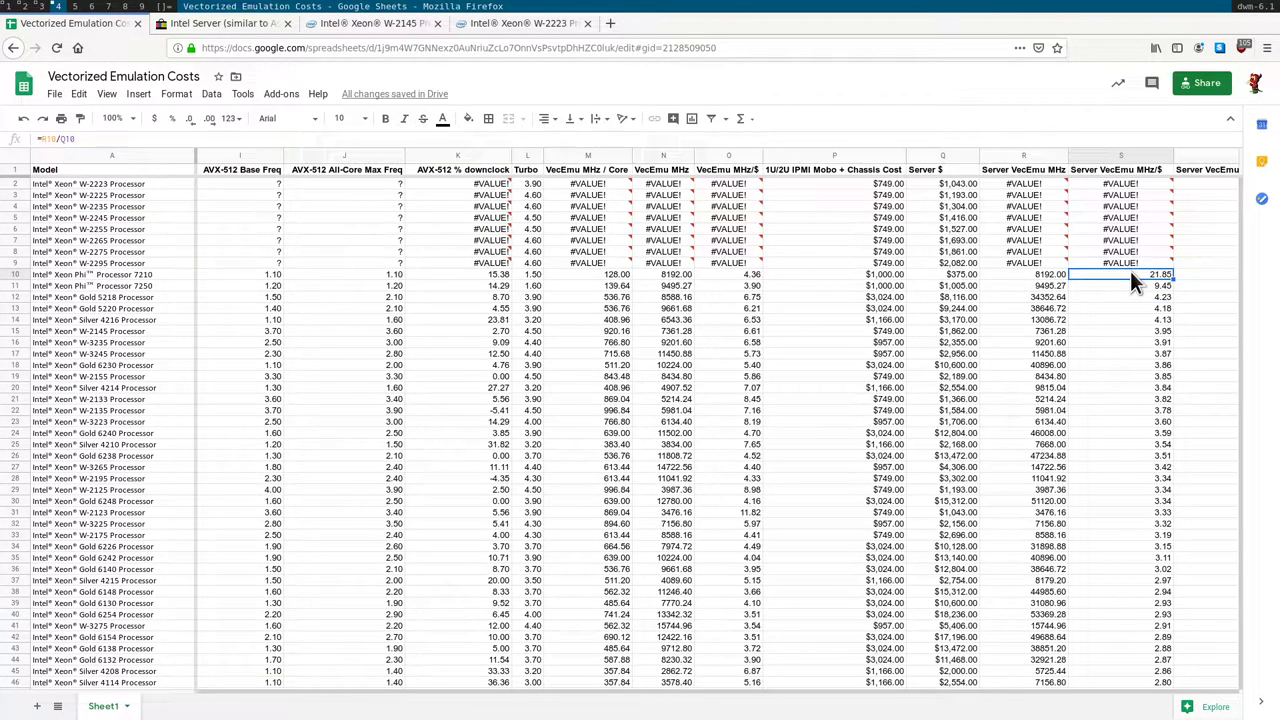
click(1137, 287)
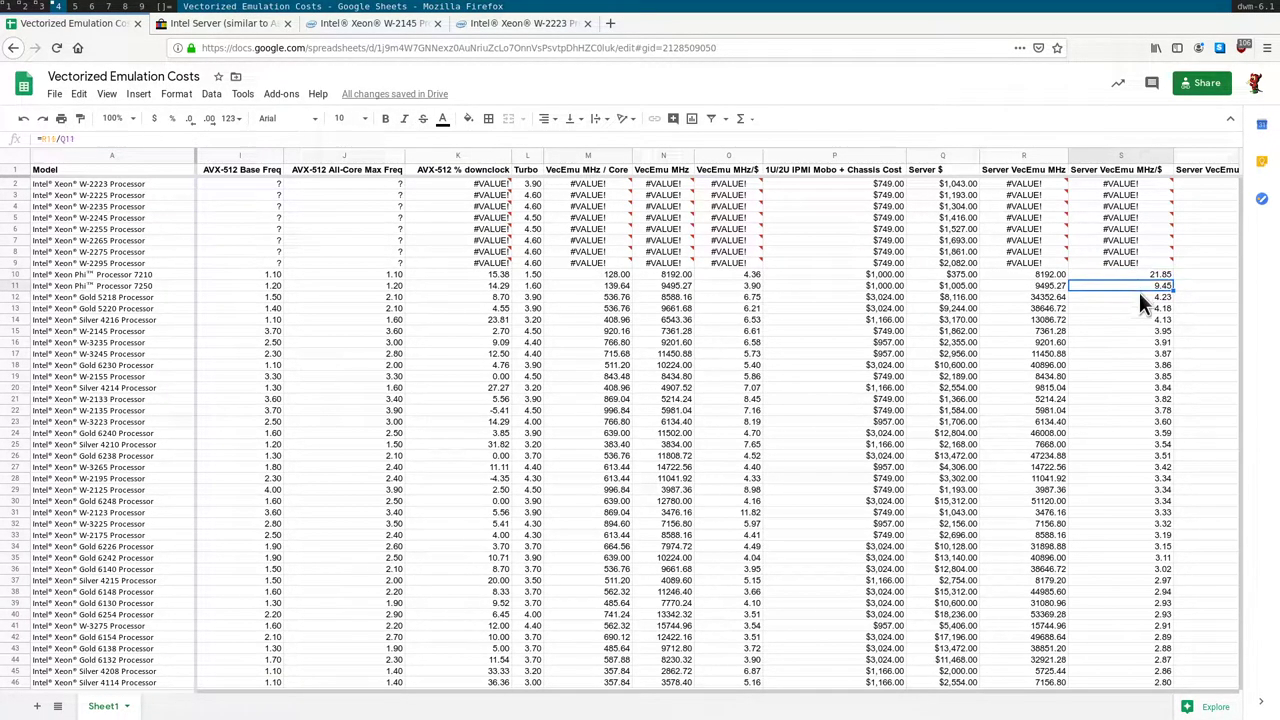
click(1143, 297)
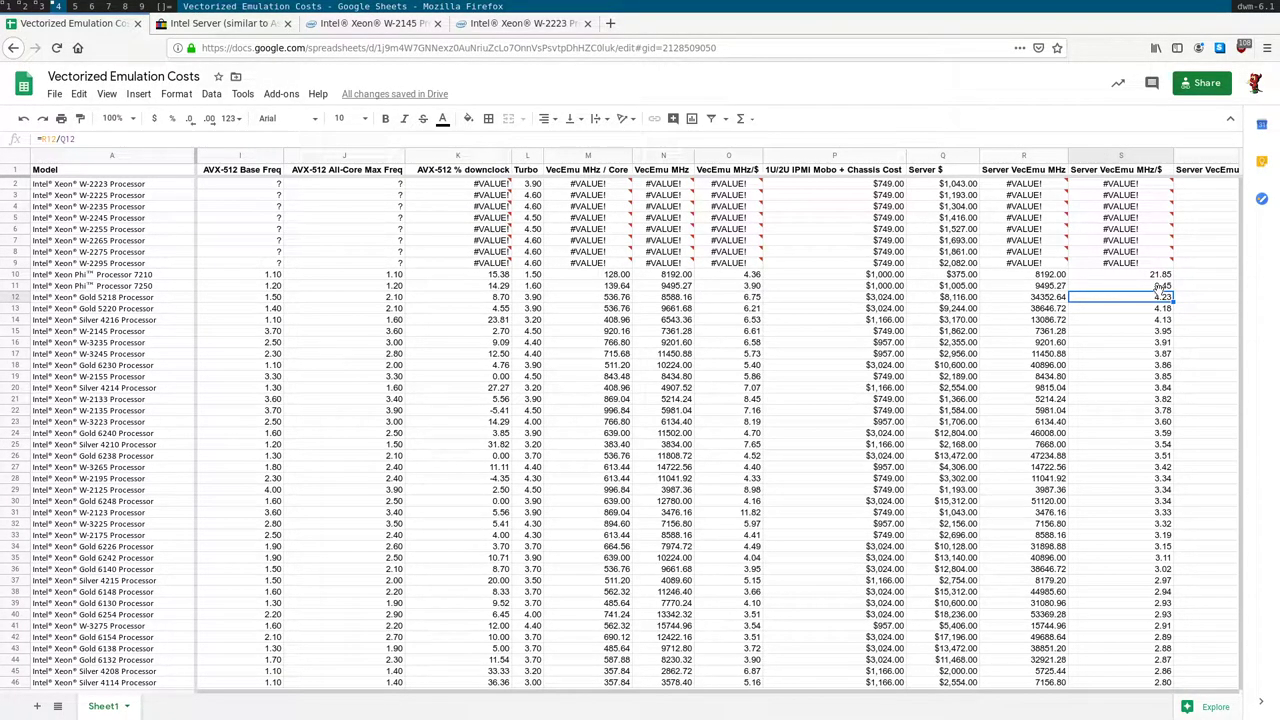
- Check the title and price of the eBay Xeon Phi 7210 server listing against the cost spreadsheet
click(265, 23)
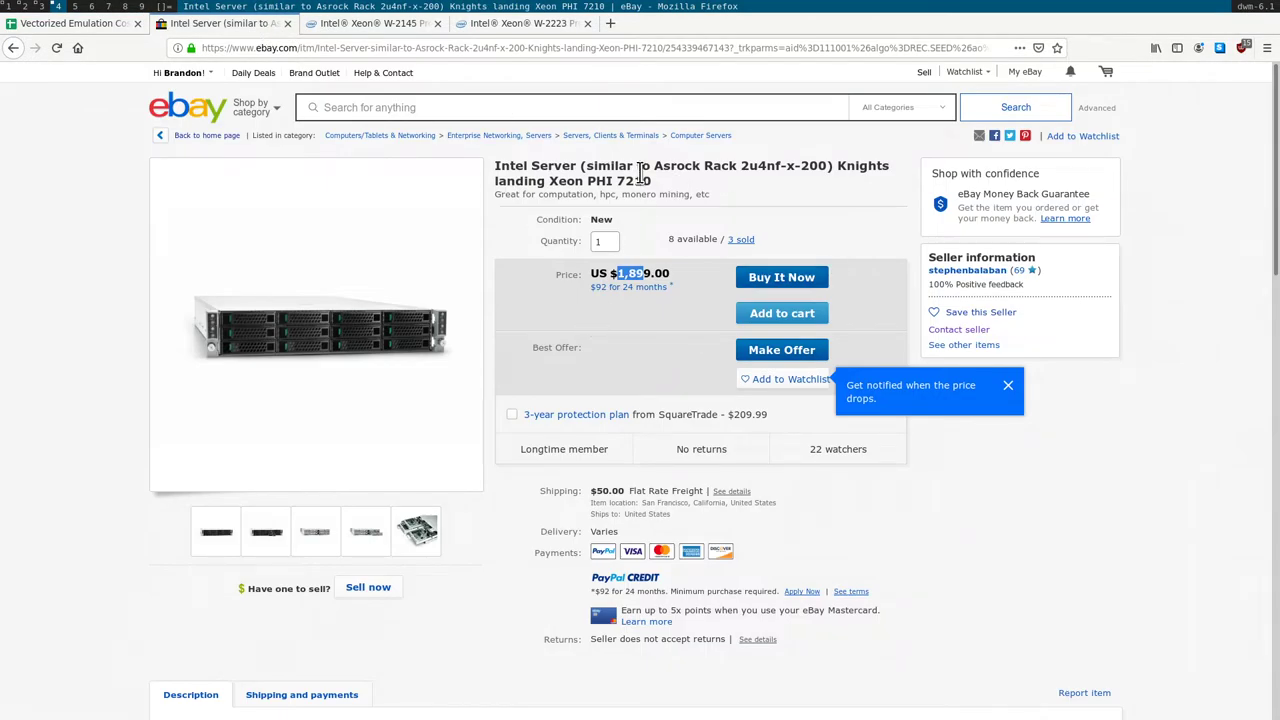
drag(640, 170, 580, 165)
click(581, 165)
drag(617, 273, 666, 273)
click(70, 22)
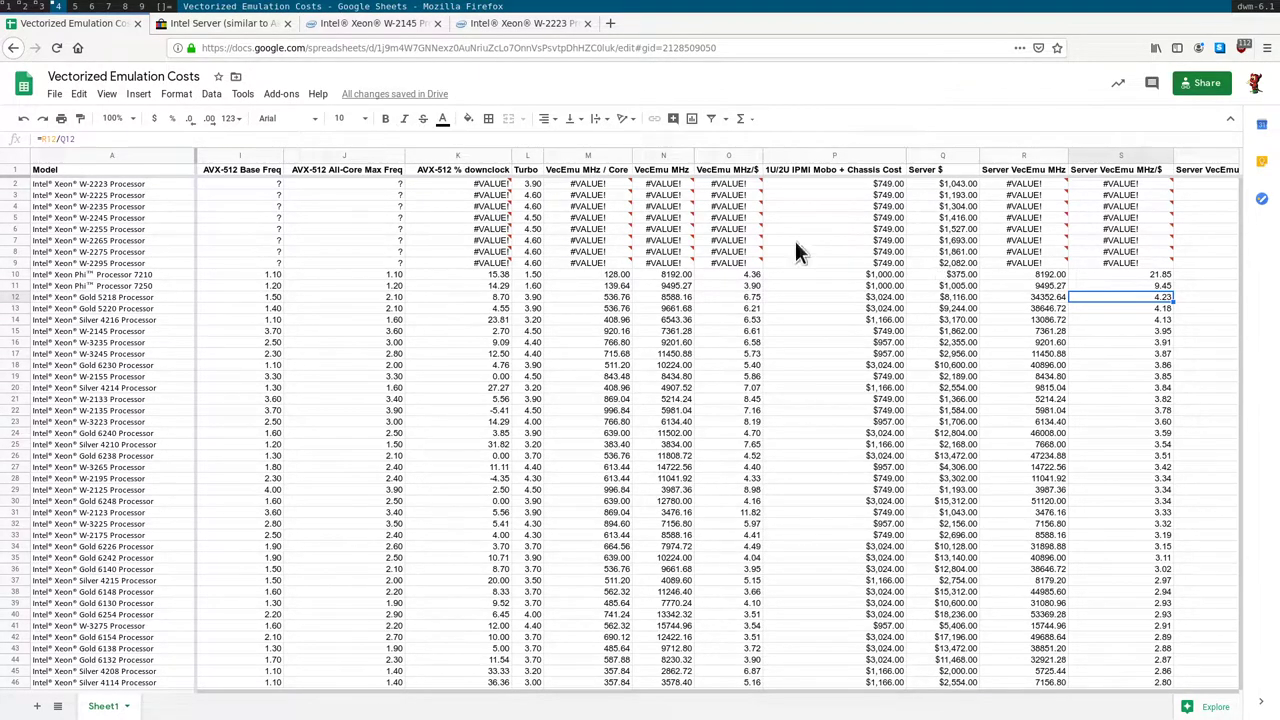
click(270, 24)
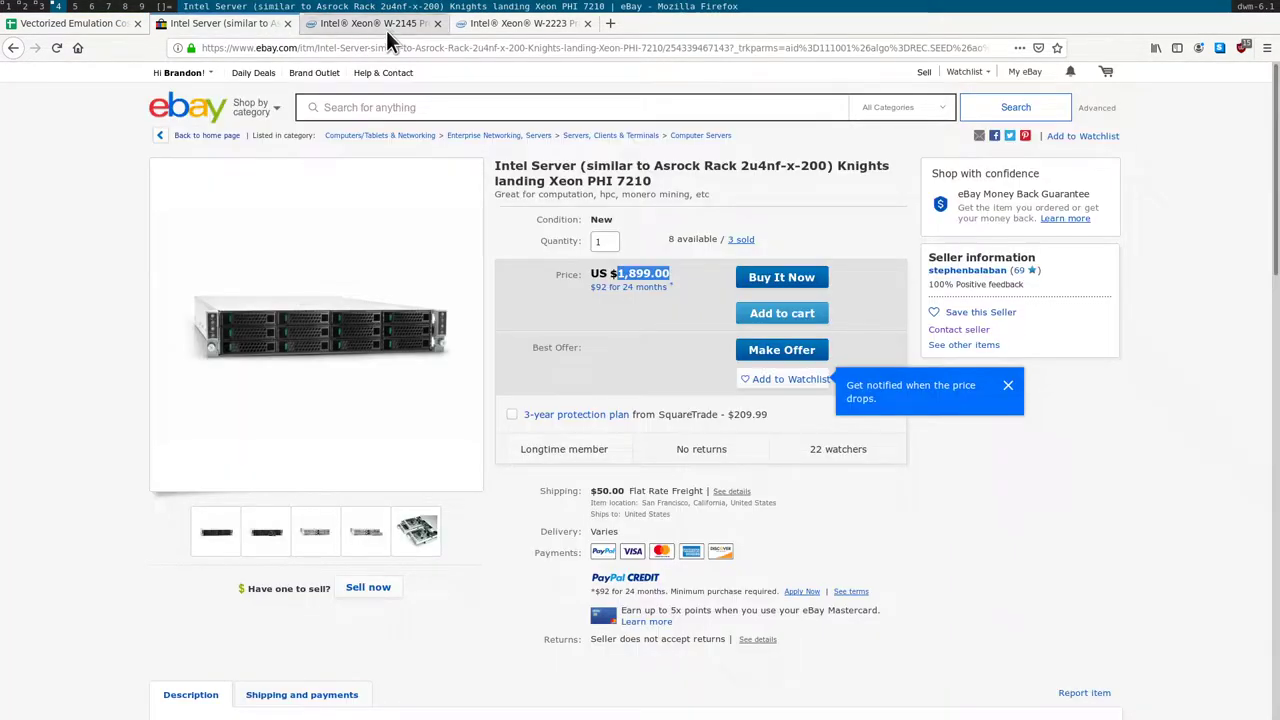
- Close the spreadsheet, eBay and Intel processor tabs and switch to the terminal workspace showing the rv64_test fuzzer output
click(125, 25)
click(137, 23)
click(143, 23)
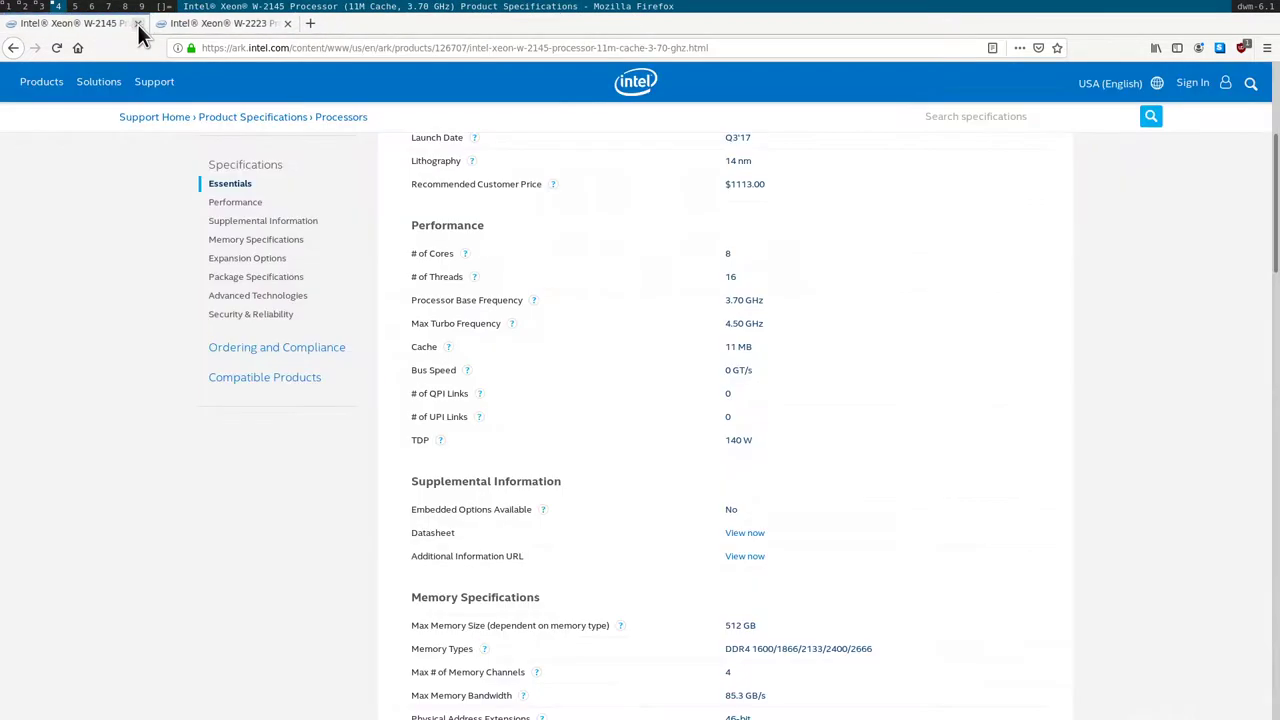
click(143, 23)
click(143, 23)
click(41, 7)
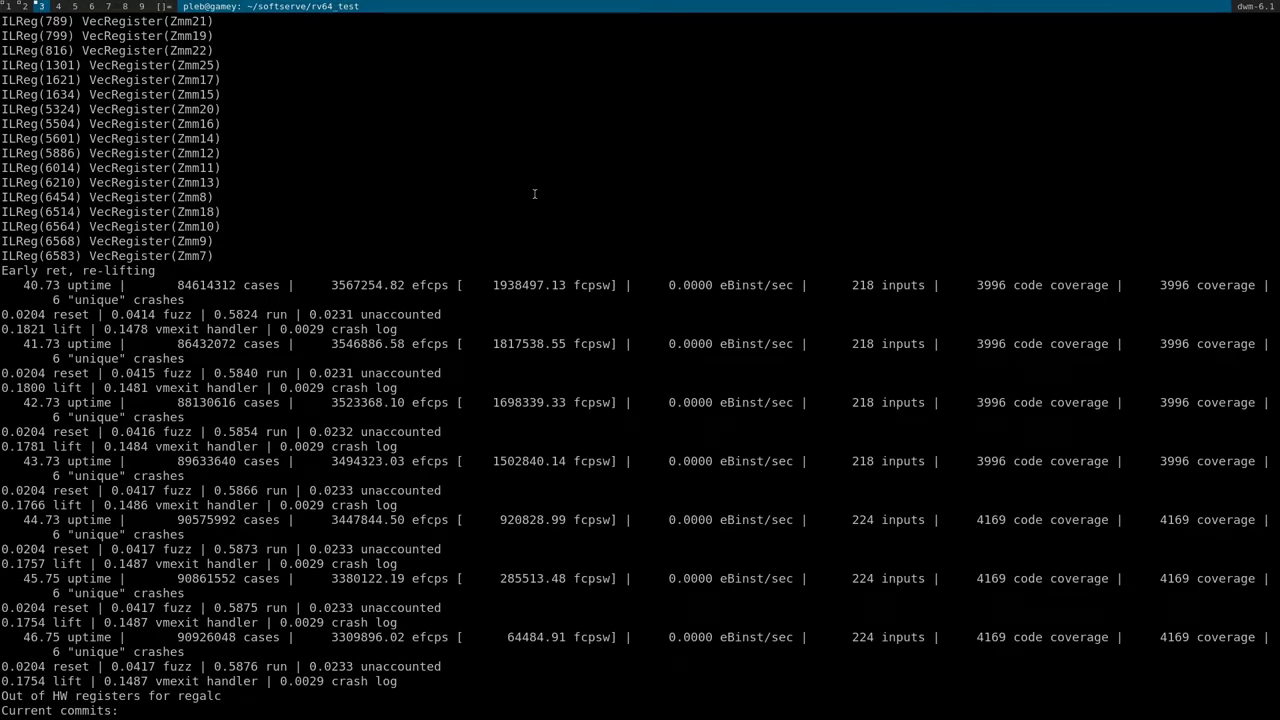